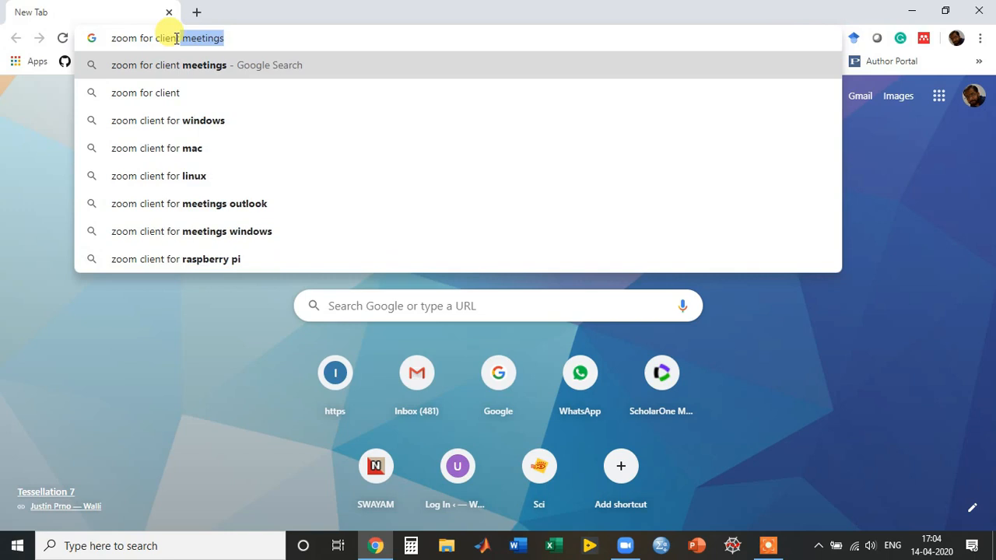
# Run the Zoom client meetings search and open the 'Download for Windows - Zoom' result.
pyautogui.press('Return')
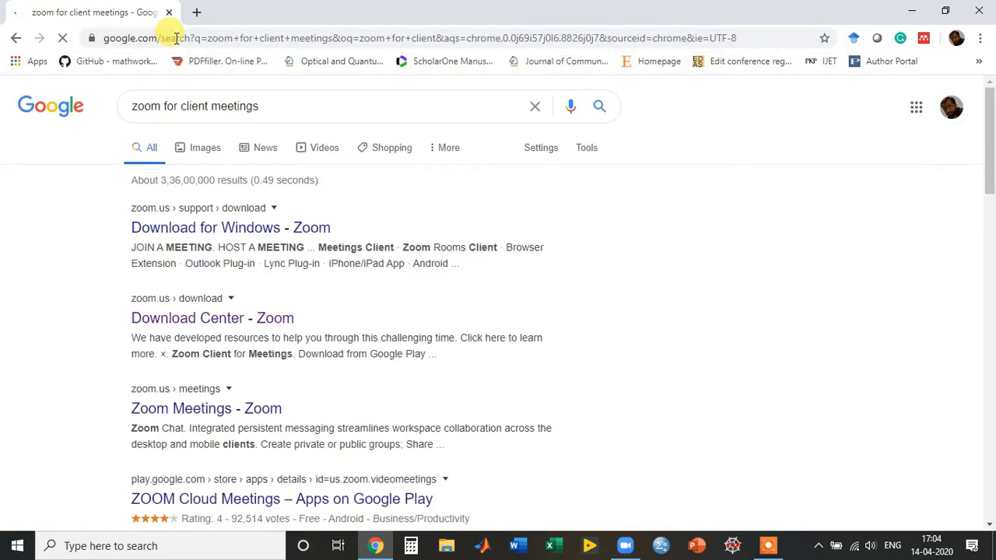
pyautogui.click(247, 227)
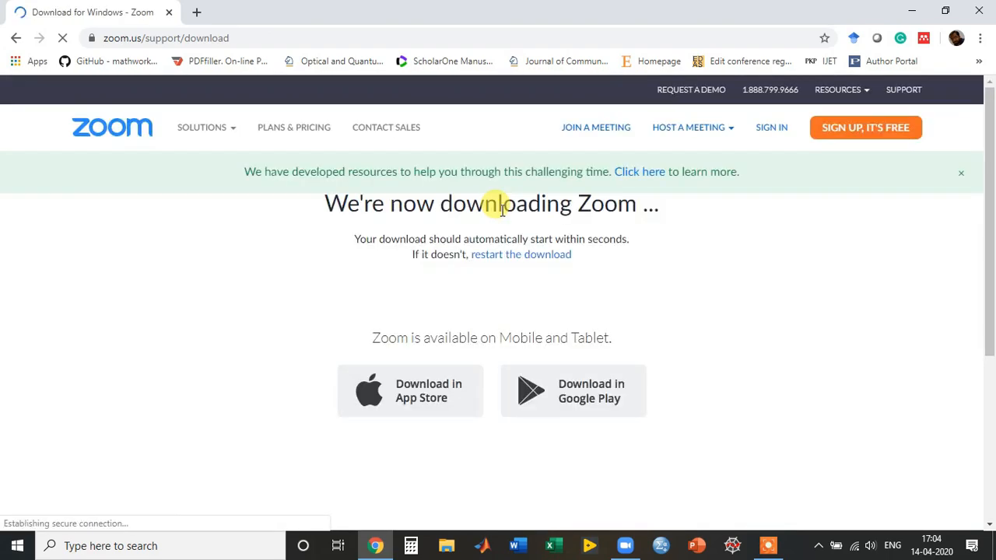
pyautogui.click(539, 262)
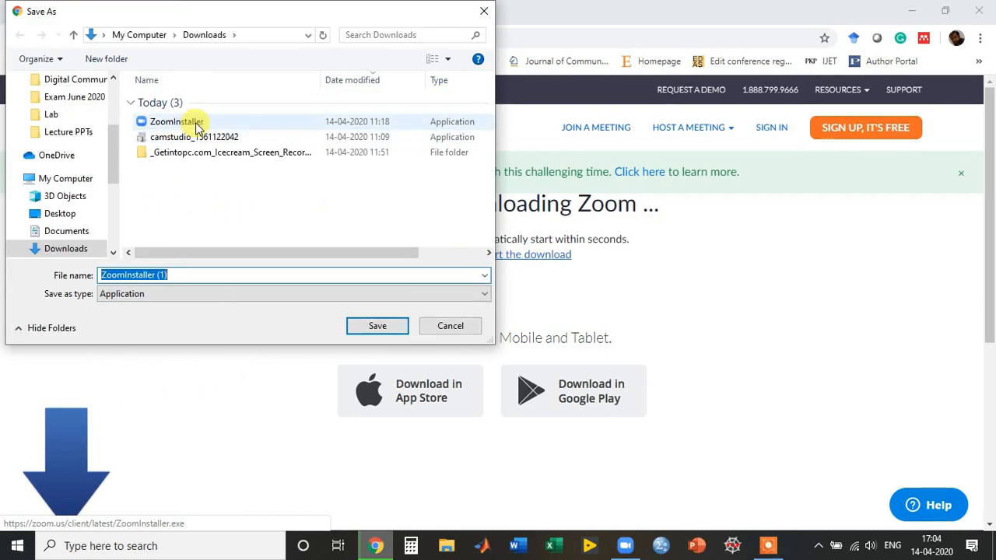
pyautogui.click(238, 124)
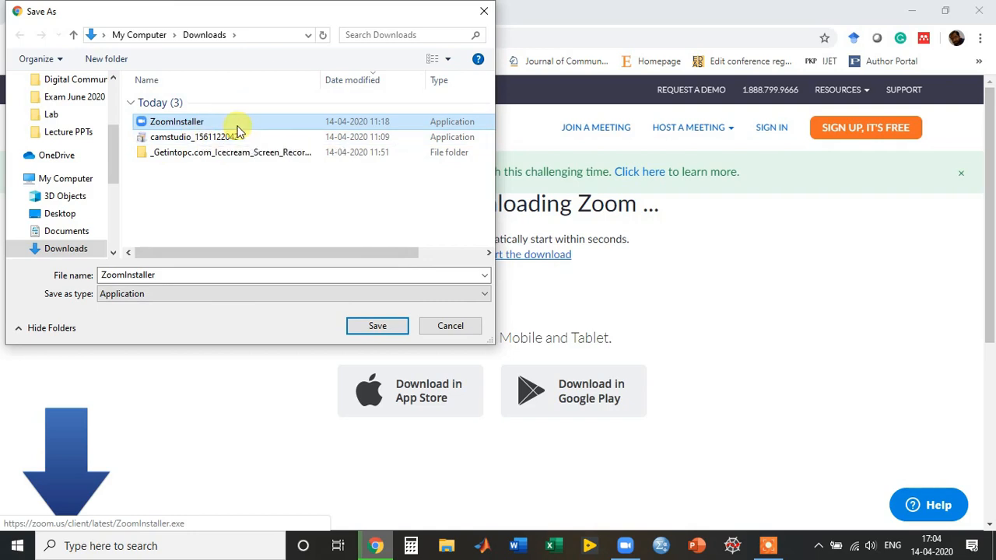
pyautogui.click(450, 327)
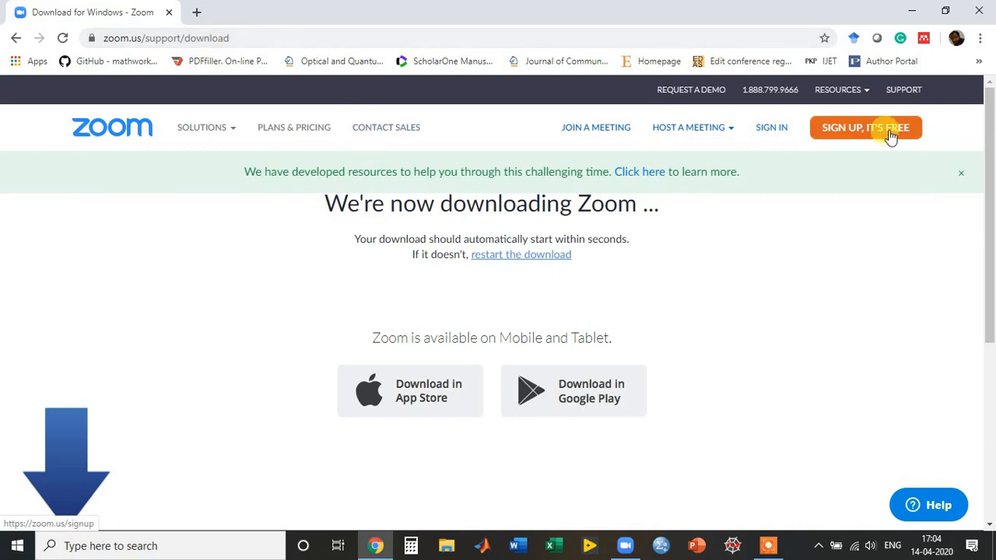
# Start the free Zoom sign-up and choose the birth month and day.
pyautogui.click(856, 134)
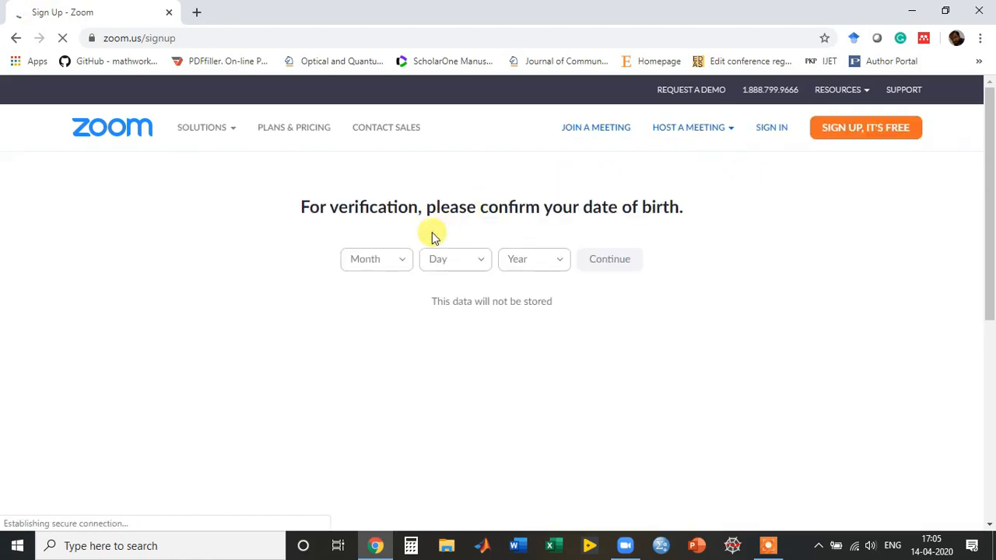
pyautogui.click(397, 262)
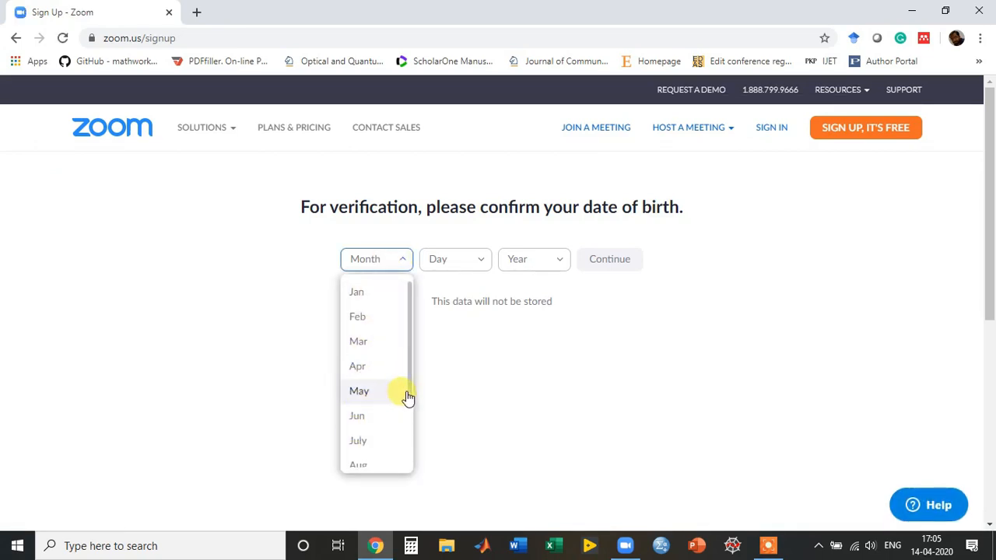
pyautogui.scroll(-1, 407, 397)
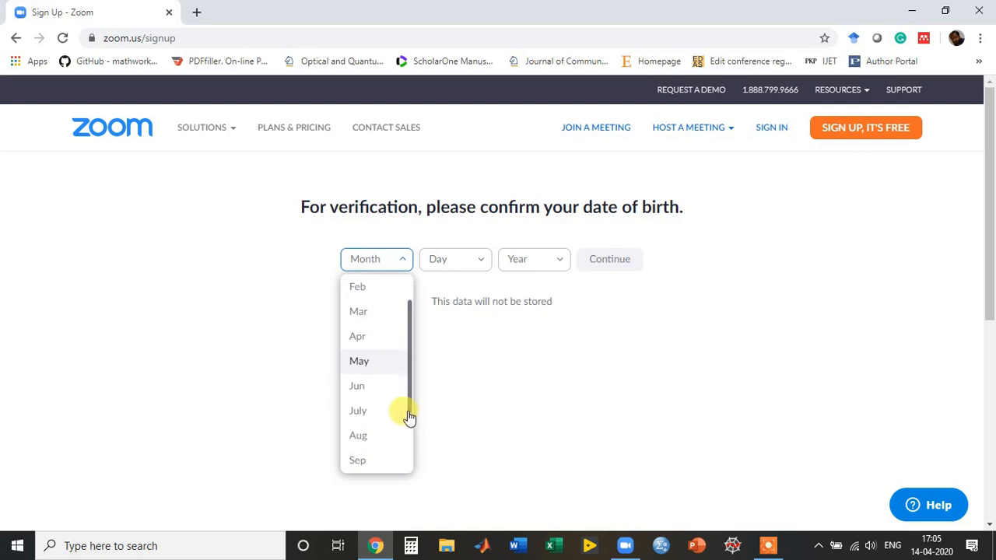
pyautogui.click(359, 434)
pyautogui.click(471, 266)
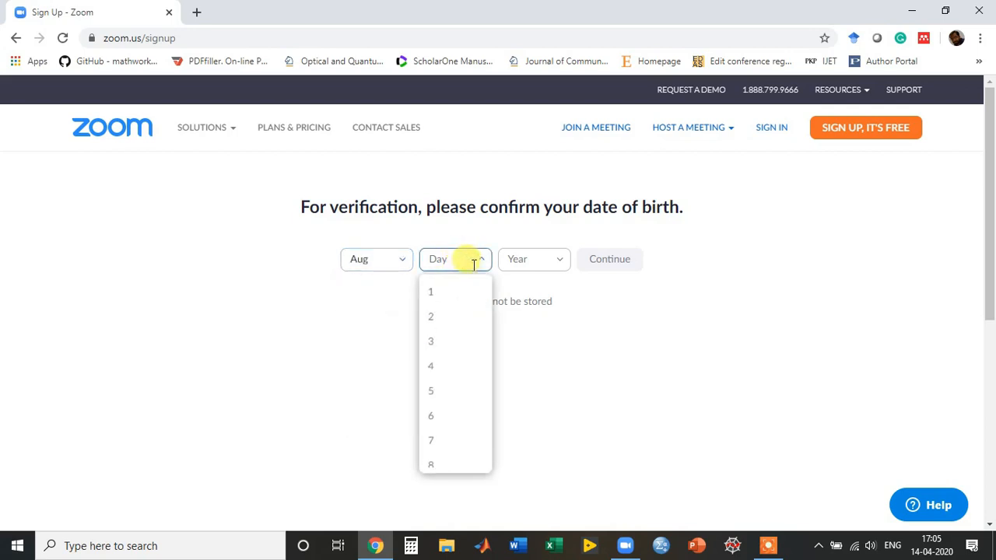
pyautogui.click(440, 303)
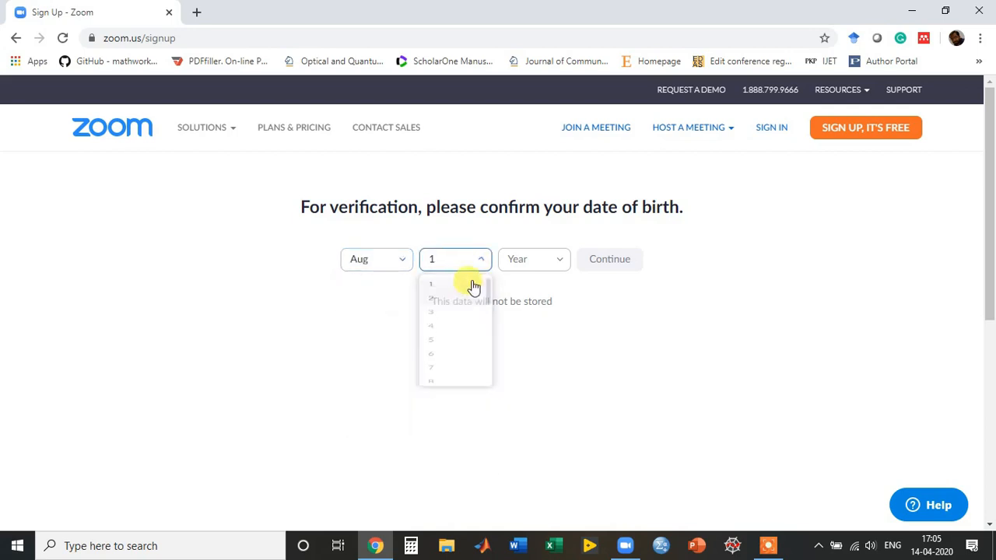
# Choose the birth year and submit the date of birth for verification.
pyautogui.click(557, 262)
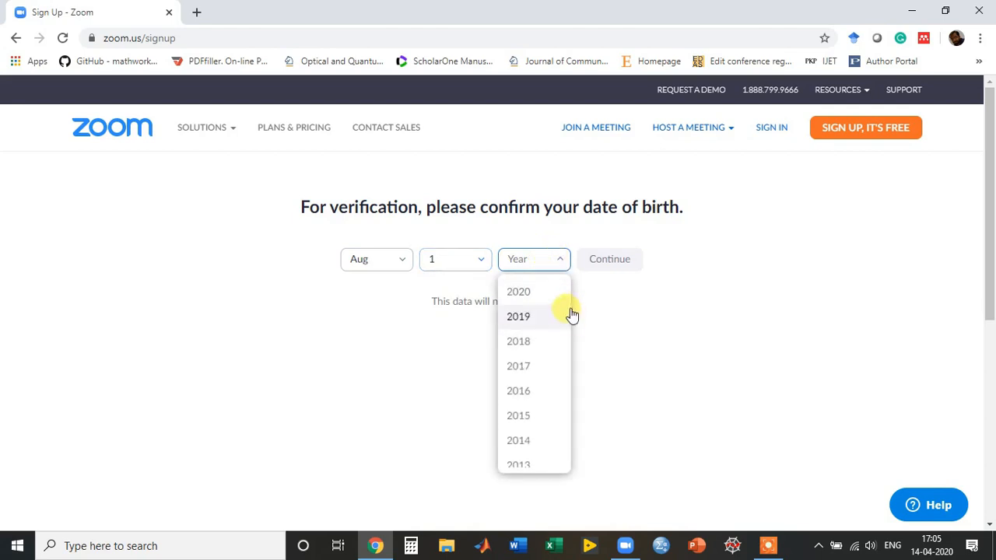
pyautogui.moveTo(567, 296); pyautogui.dragTo(567, 325)
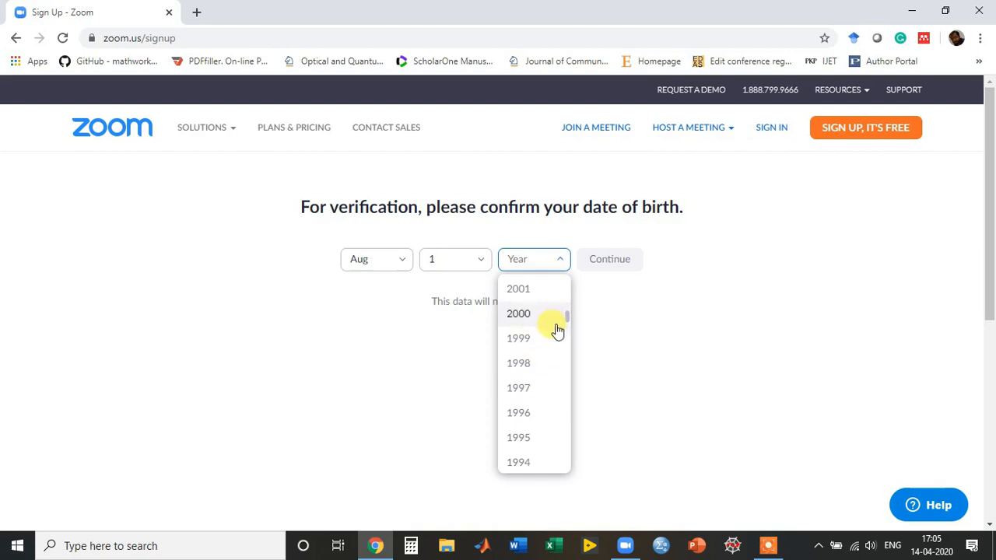
pyautogui.moveTo(563, 329); pyautogui.dragTo(603, 334)
pyautogui.click(603, 333)
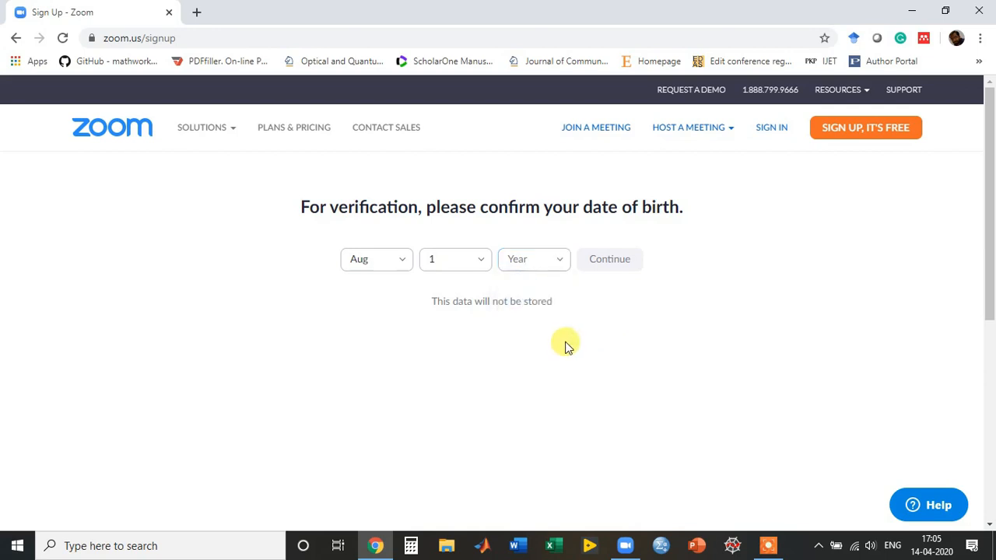
pyautogui.click(559, 260)
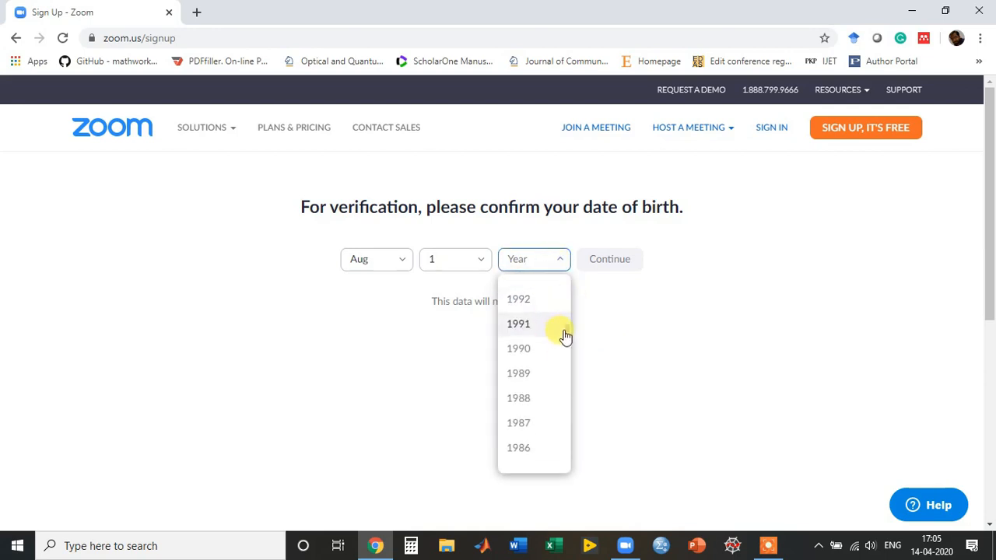
pyautogui.click(527, 423)
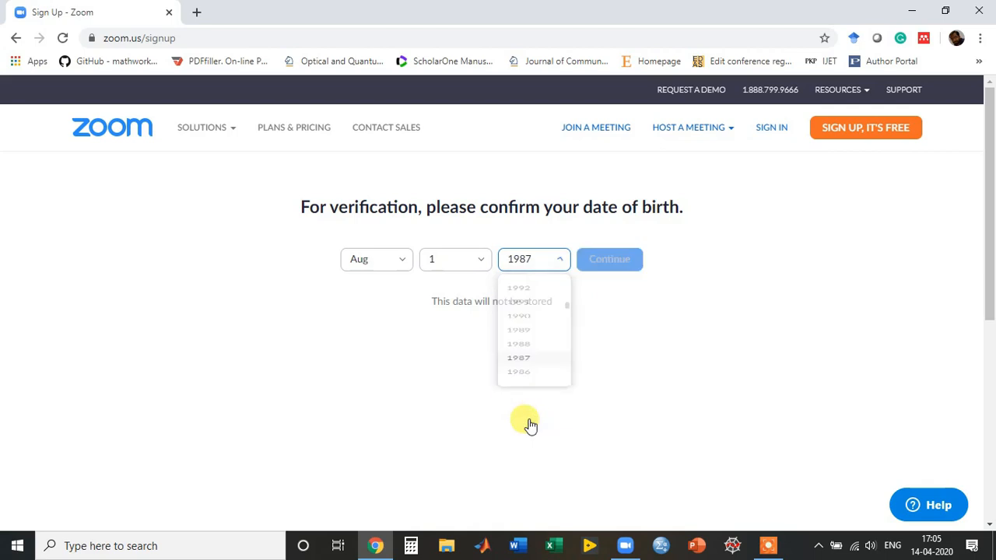
pyautogui.click(620, 268)
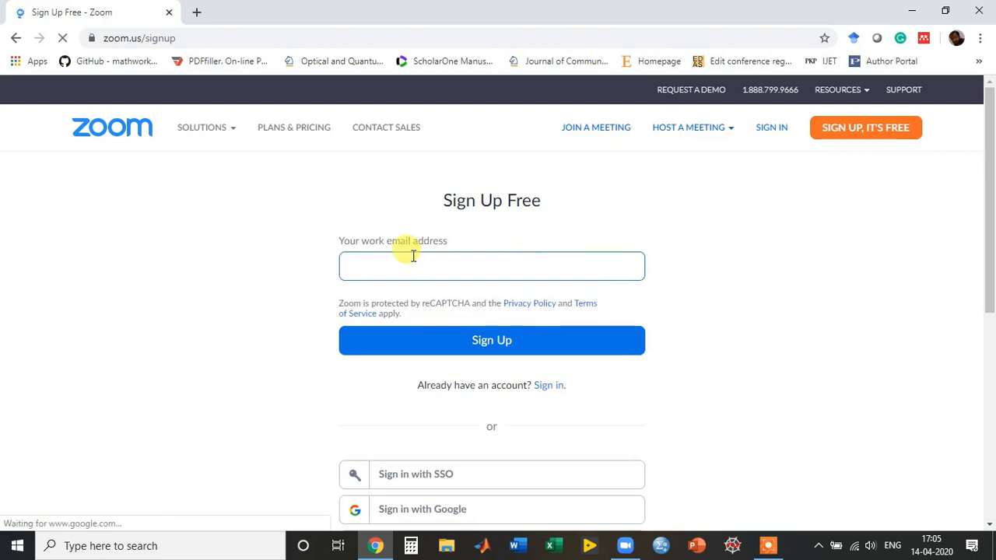
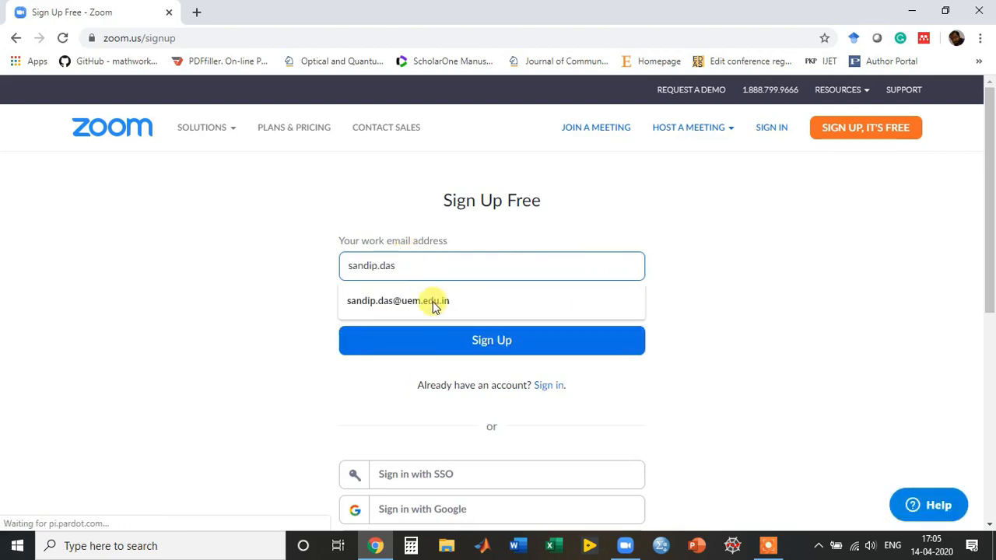
# Fill in the saved work e-mail, then switch to signing in with an existing account.
pyautogui.click(434, 305)
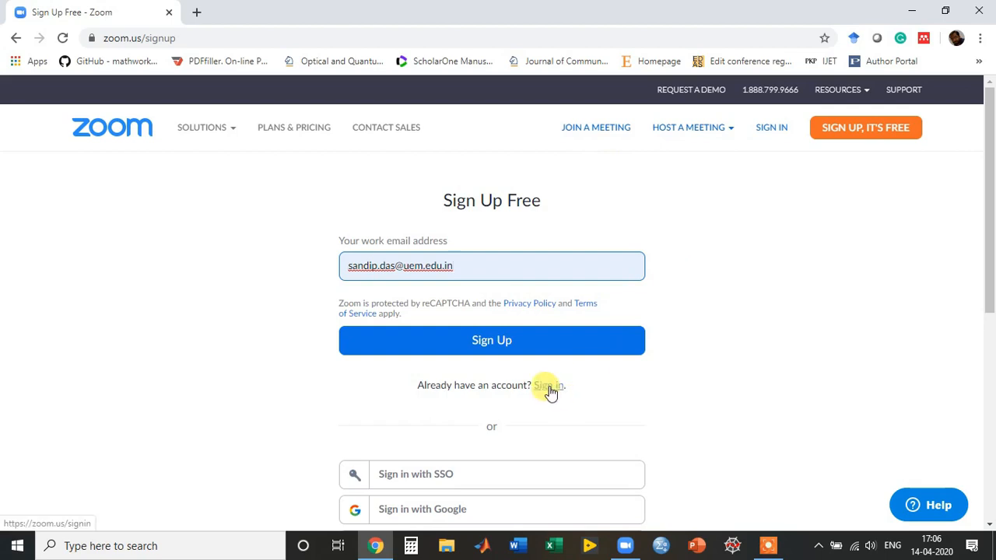
pyautogui.click(773, 130)
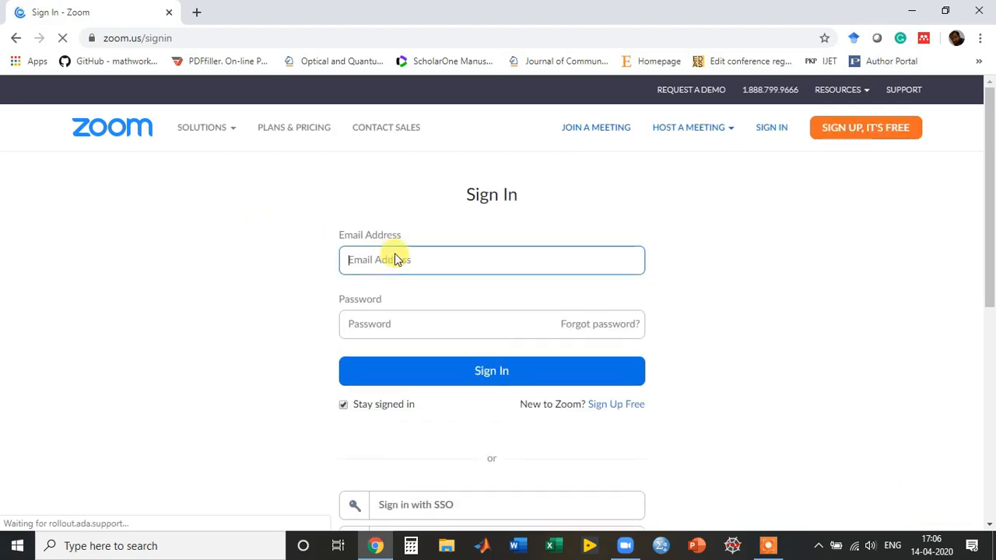
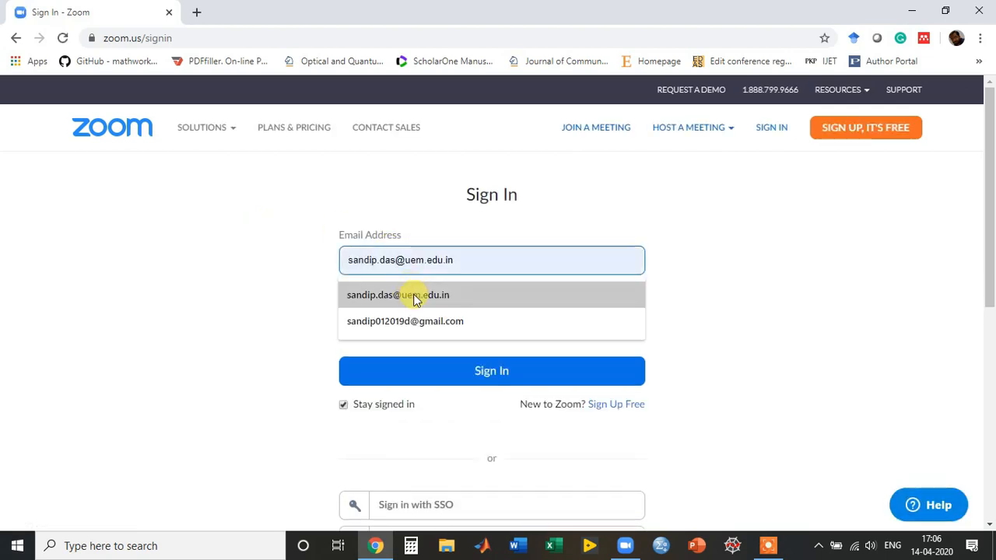
# Enter the saved account e-mail and the account password, and sign in.
pyautogui.click(412, 294)
pyautogui.click(392, 322)
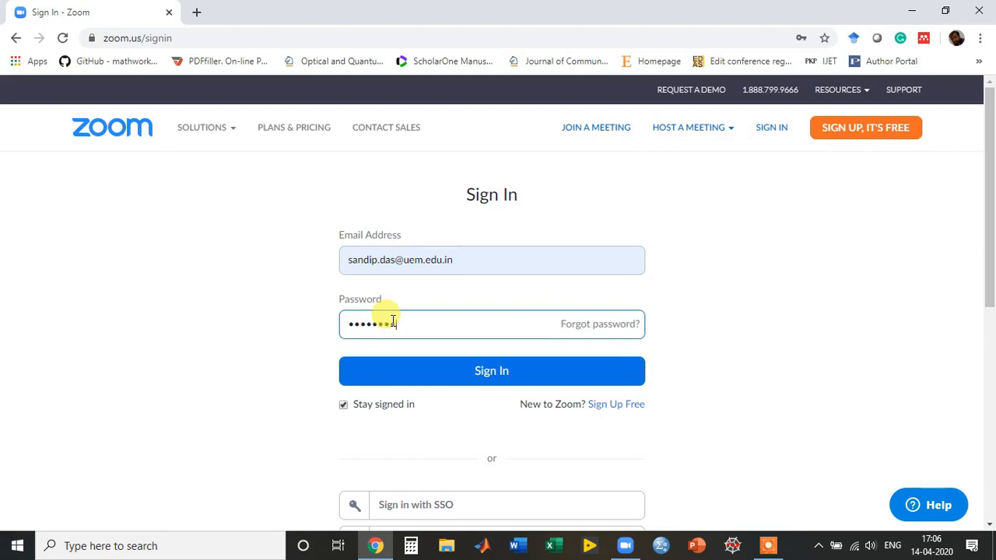
pyautogui.click(495, 381)
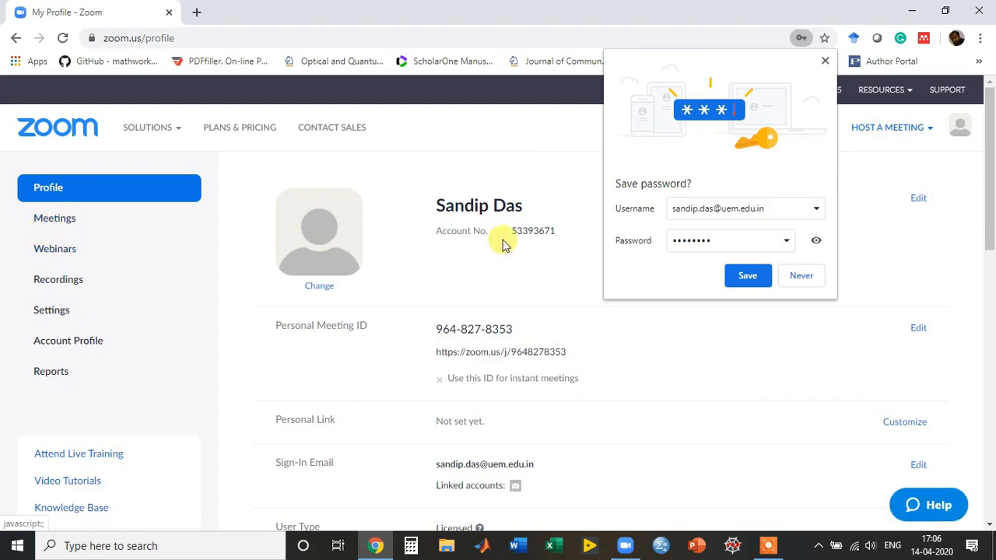
# Decline saving the password in the browser and start scheduling a new meeting.
pyautogui.click(801, 277)
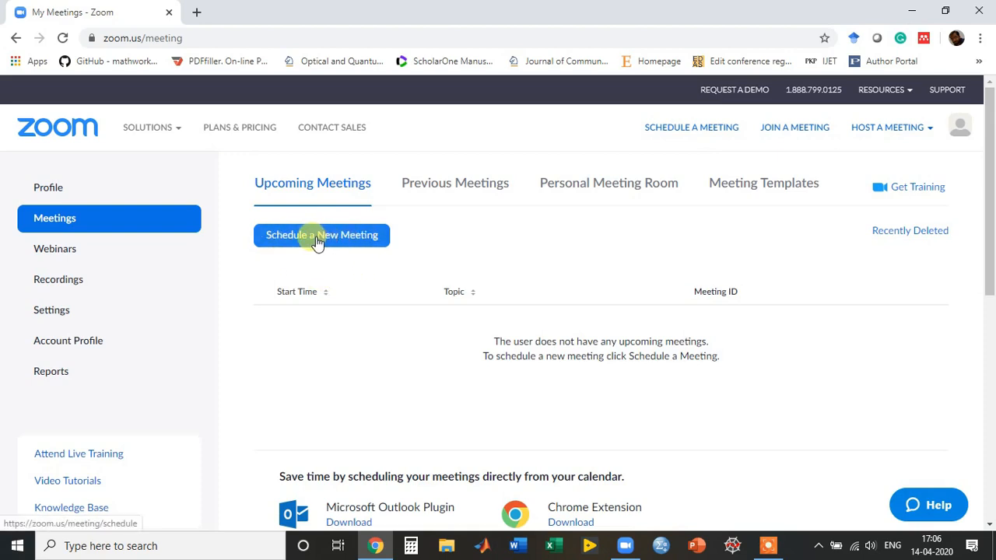
pyautogui.click(318, 243)
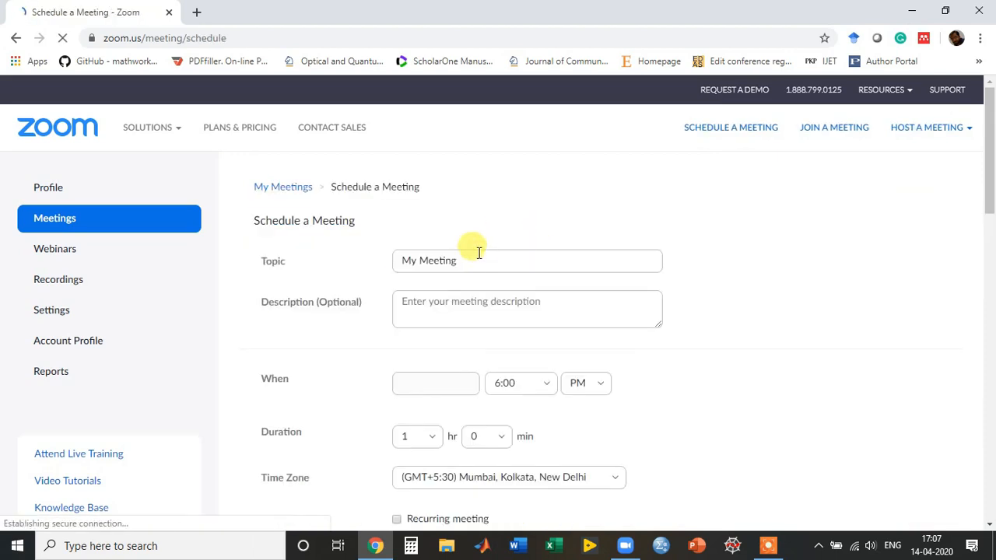
# Replace 'Meeting' in the topic with 'Topic' so it reads 'My Topic'.
pyautogui.click(473, 259)
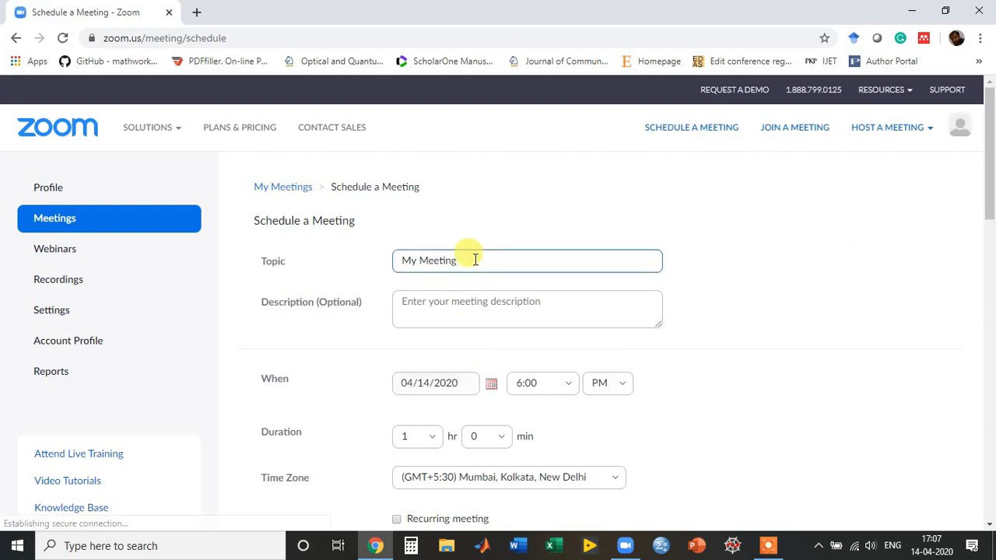
pyautogui.doubleClick(474, 259)
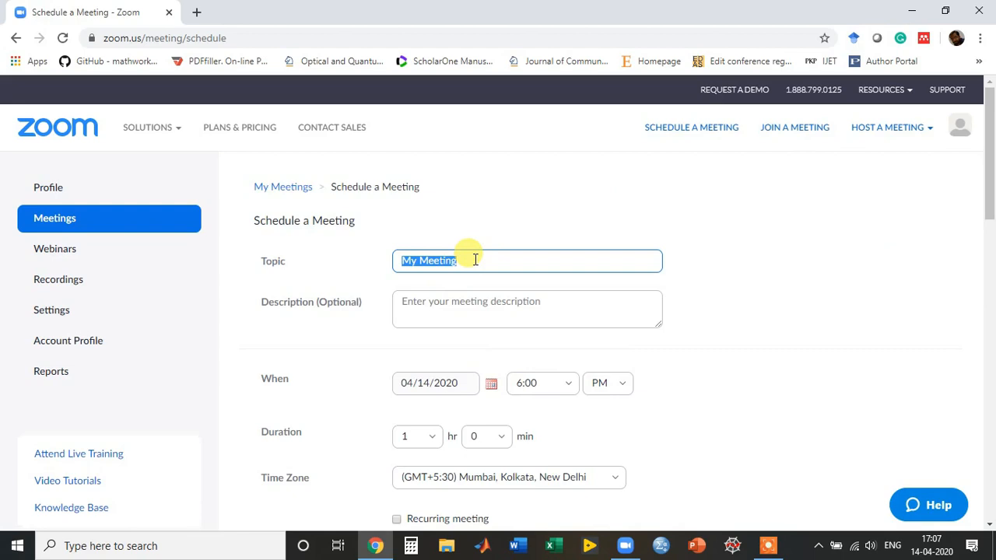
pyautogui.click(474, 259)
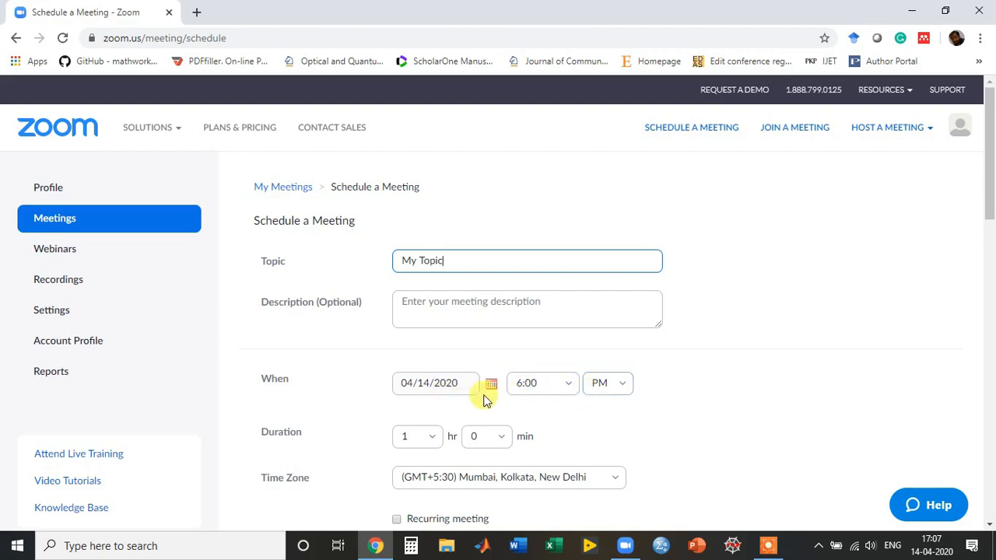
# Keep the date 04/14/2020 and change the start time from 6:00 to 5:00 PM.
pyautogui.click(457, 382)
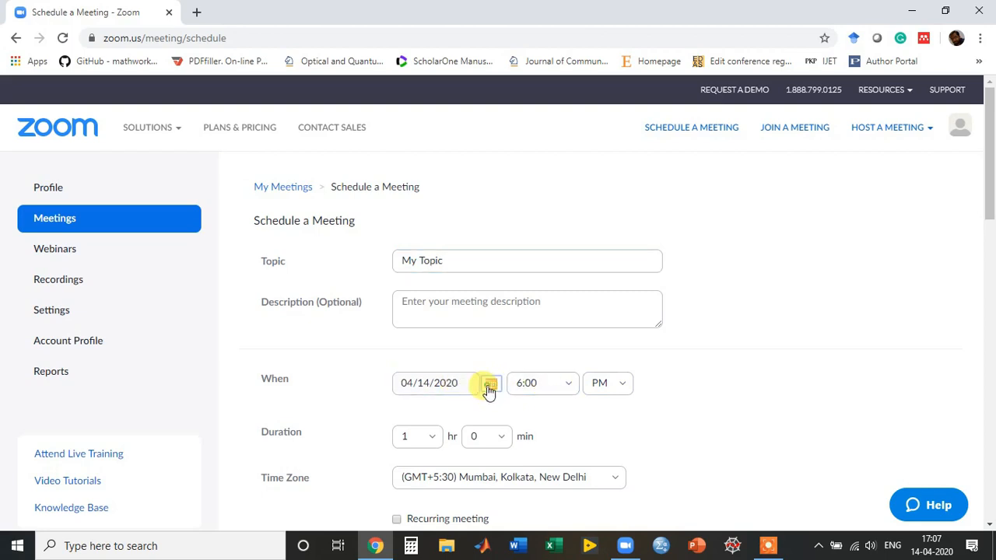
pyautogui.click(492, 386)
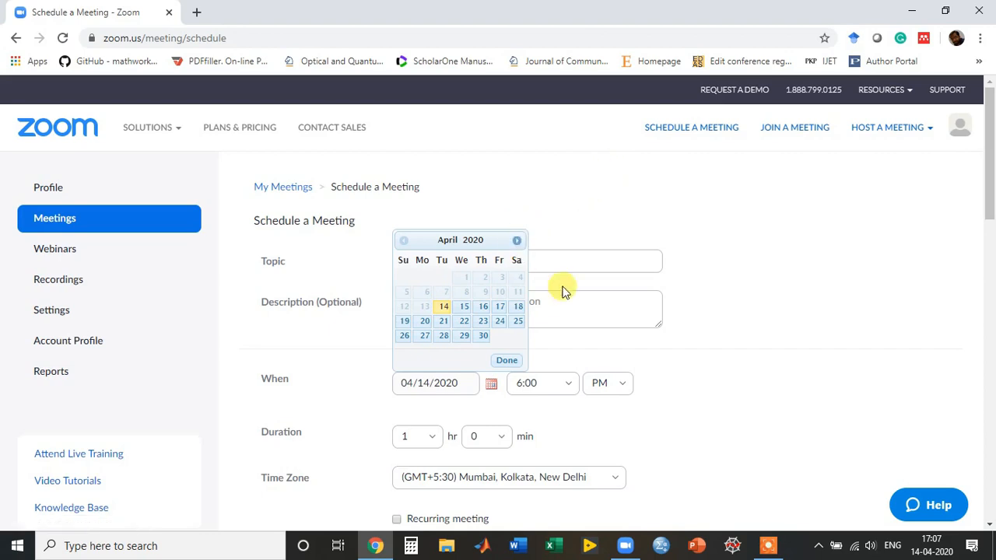
pyautogui.click(685, 245)
pyautogui.click(563, 382)
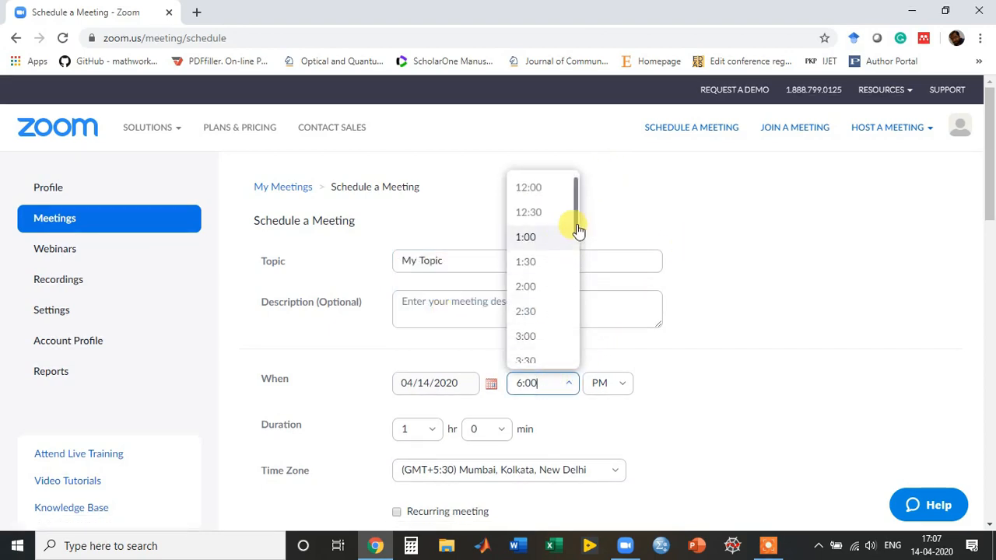
pyautogui.moveTo(577, 230); pyautogui.dragTo(575, 298)
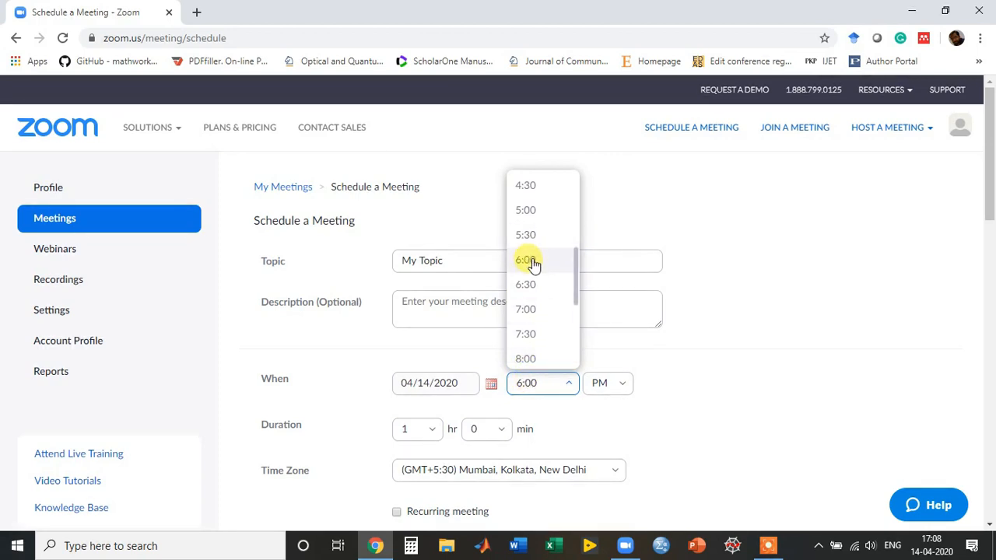
pyautogui.click(536, 211)
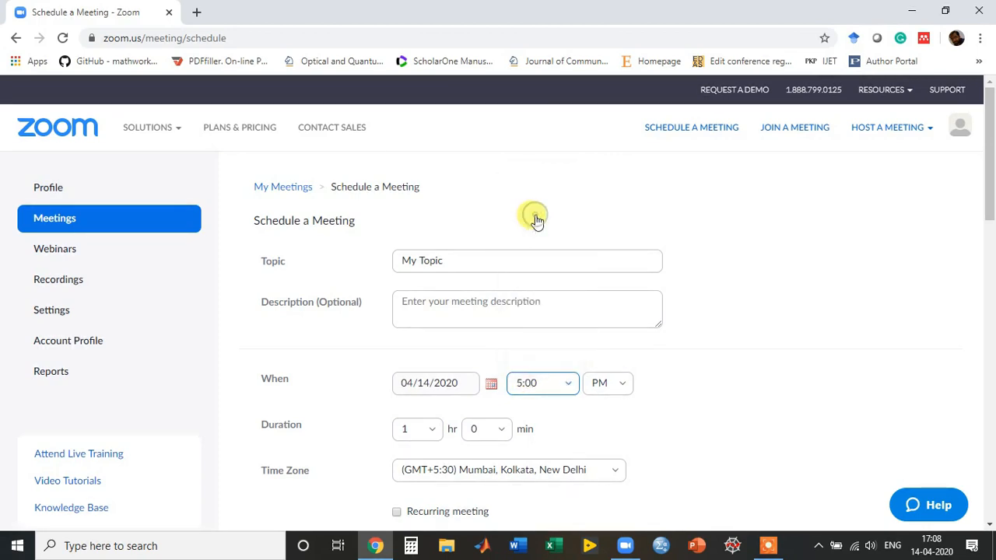
pyautogui.click(535, 385)
pyautogui.write('5:')
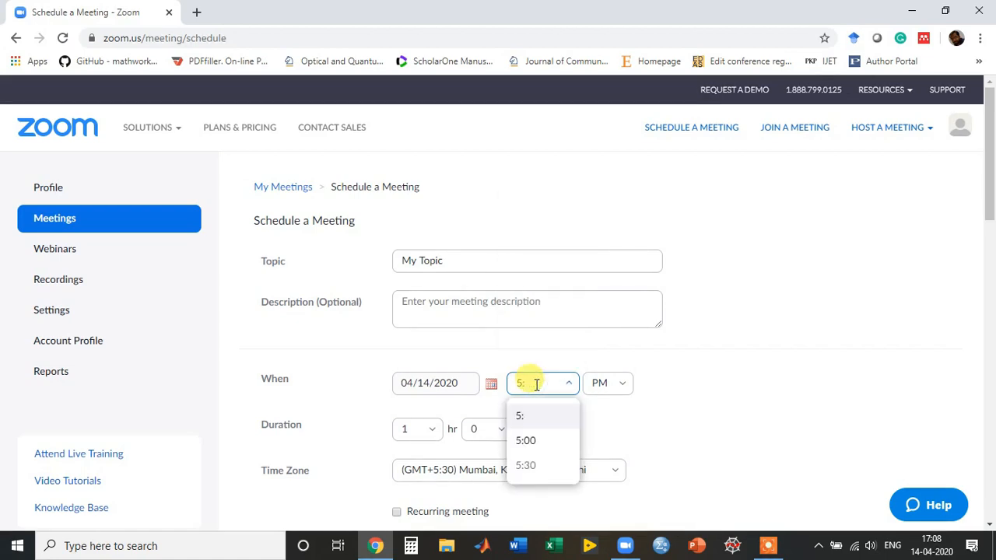
pyautogui.write('15')
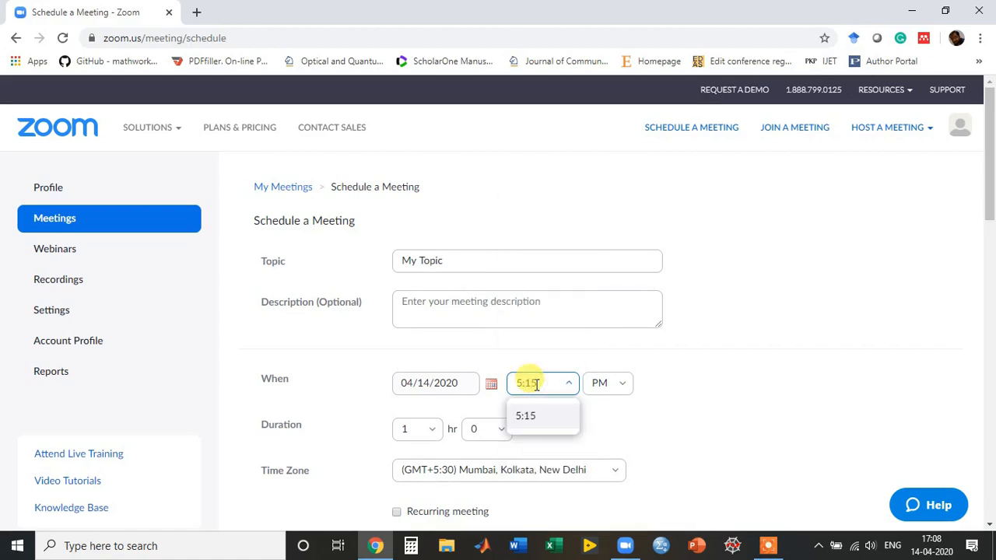
pyautogui.click(675, 379)
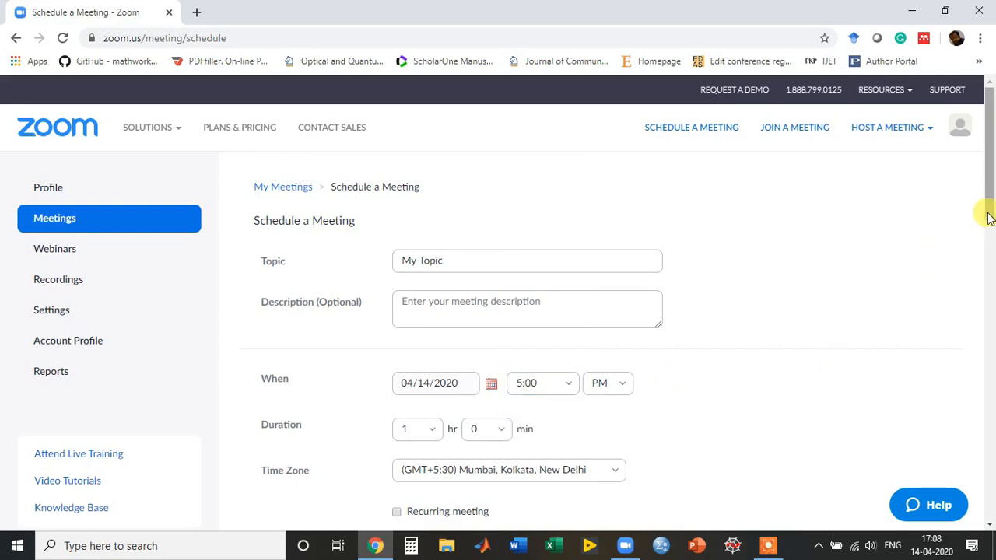
pyautogui.scroll(-2, 987, 218)
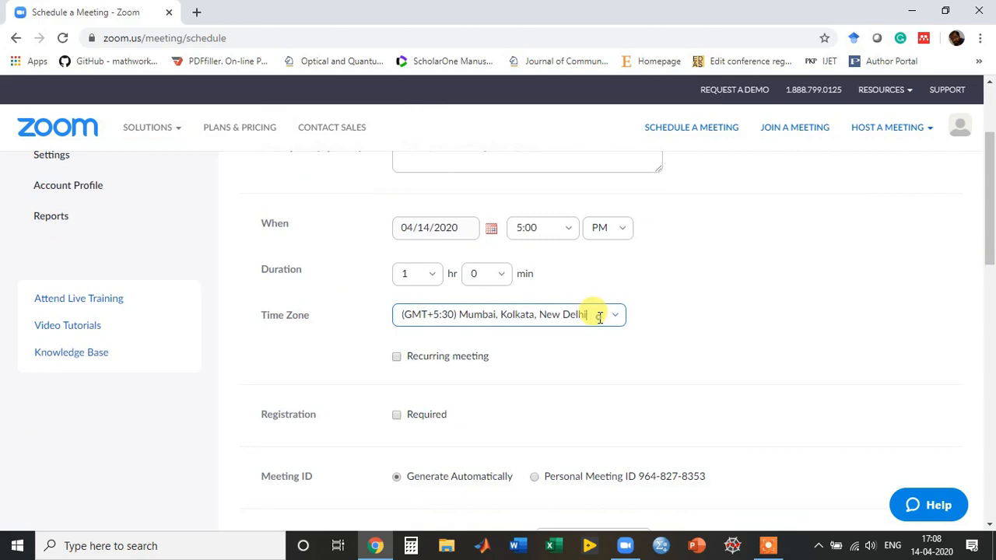
# Pick (GMT+5:30) India from the time zone list.
pyautogui.click(599, 317)
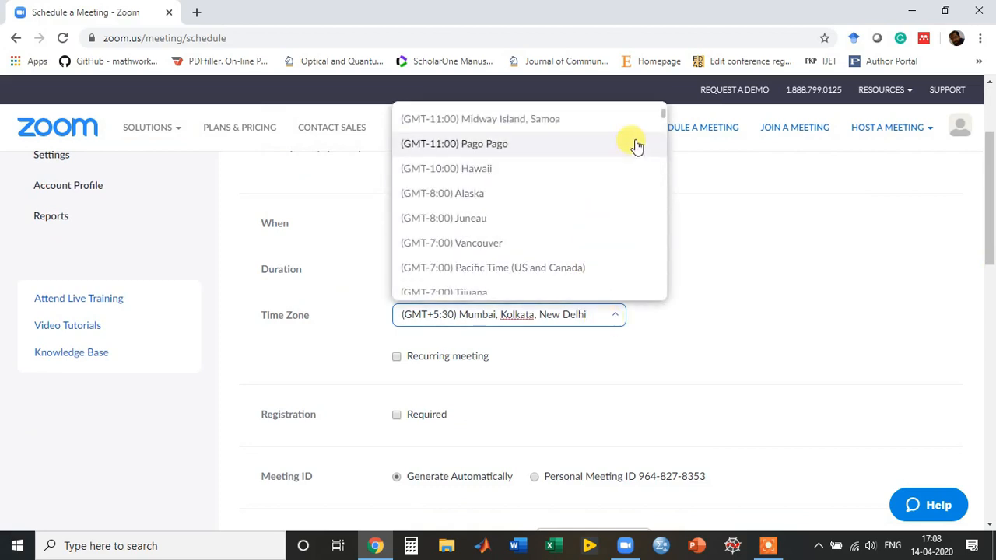
pyautogui.moveTo(665, 117); pyautogui.dragTo(665, 251)
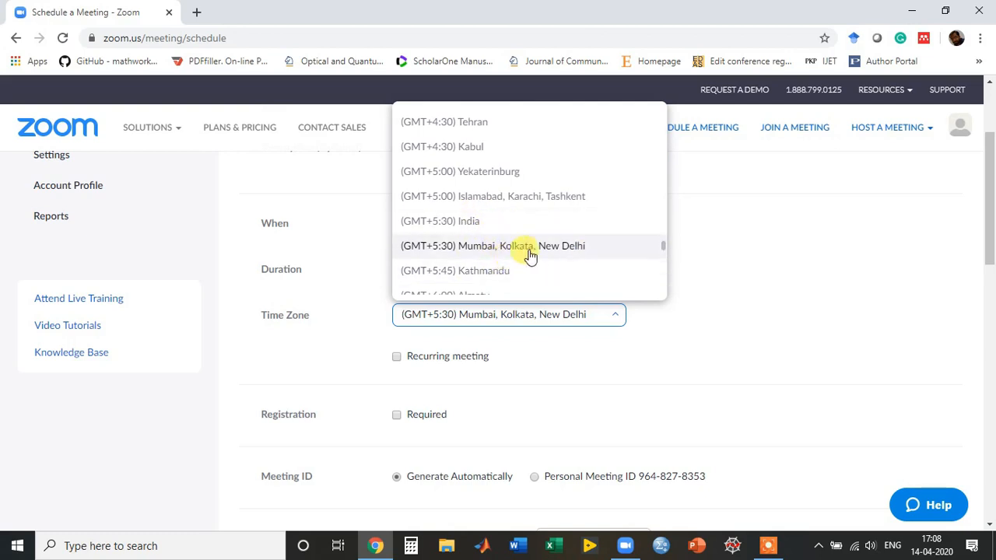
pyautogui.click(480, 223)
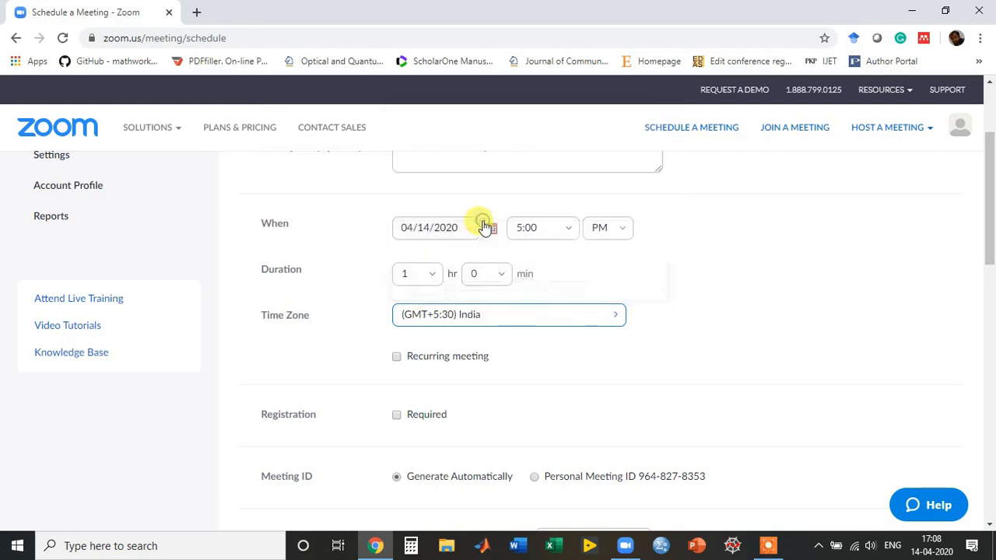
# Select Personal Meeting ID under Meeting ID.
pyautogui.moveTo(989, 257); pyautogui.dragTo(989, 293)
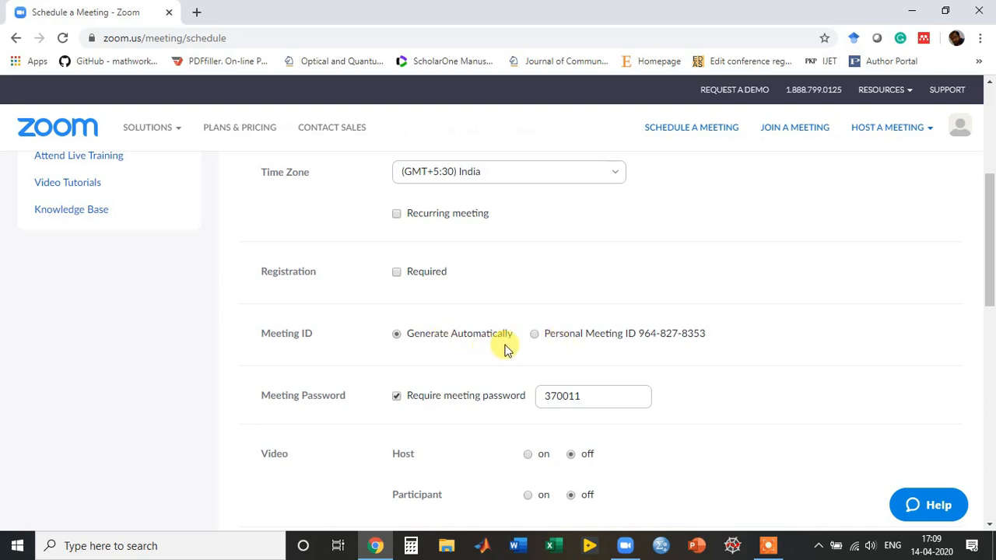
pyautogui.click(535, 336)
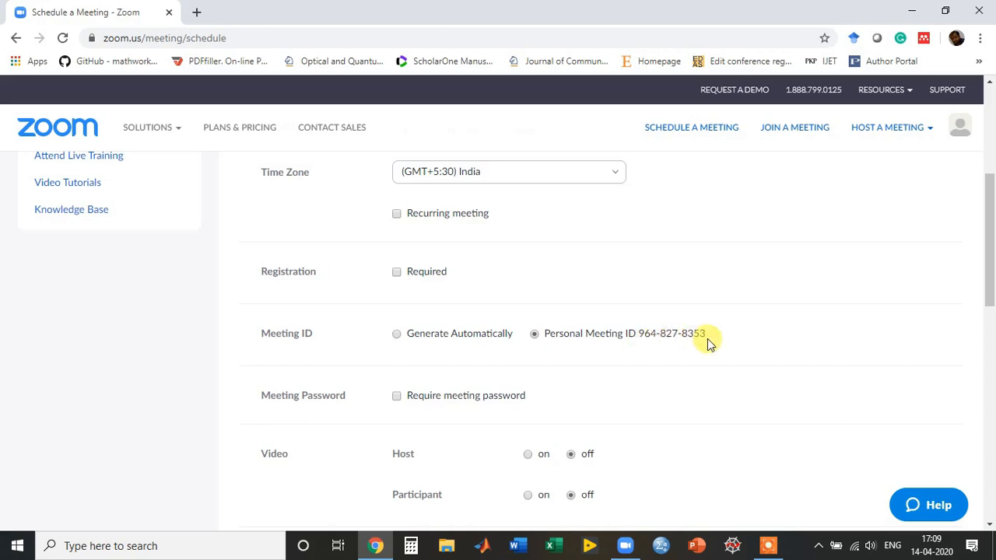
# Tick Require meeting password and enter a four-digit meeting password.
pyautogui.moveTo(988, 278); pyautogui.dragTo(989, 301)
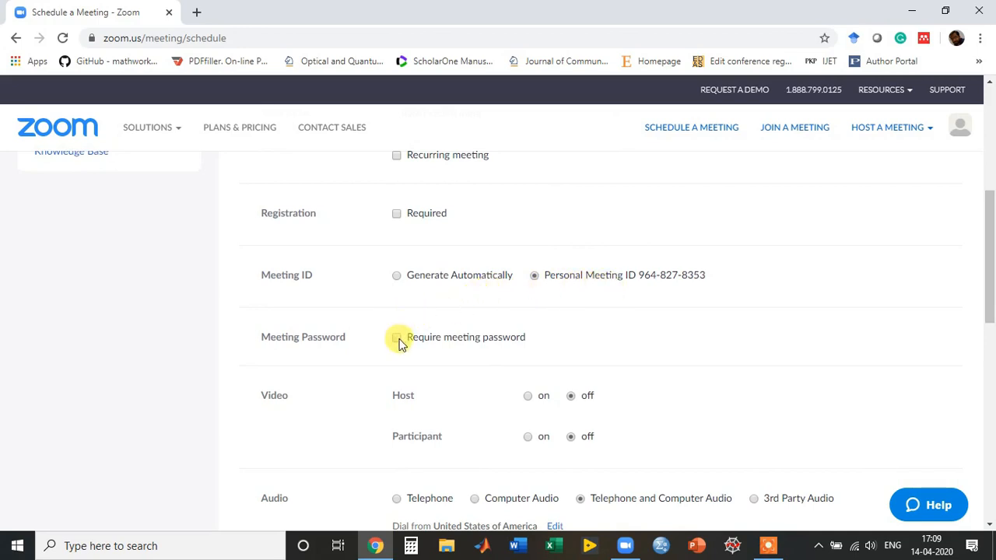
pyautogui.click(396, 340)
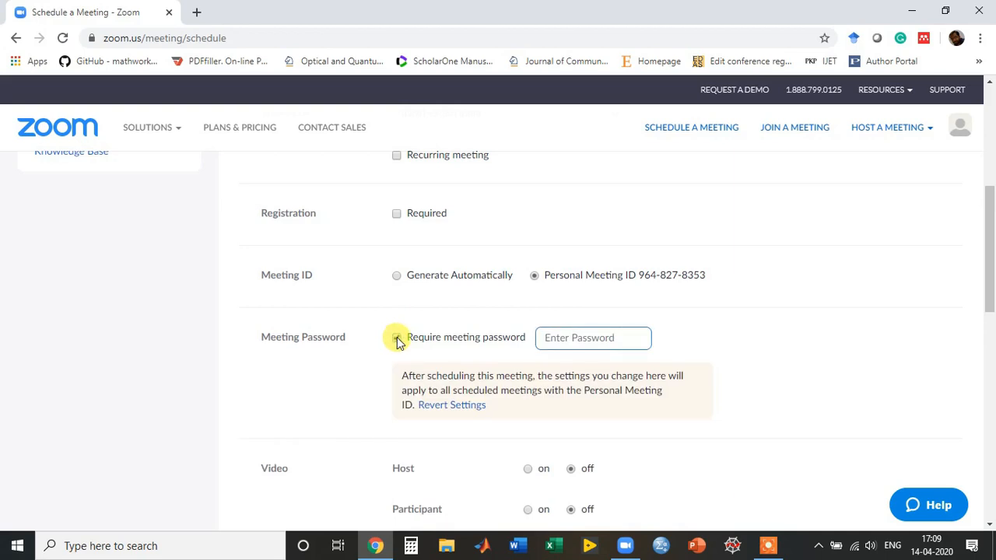
pyautogui.click(572, 336)
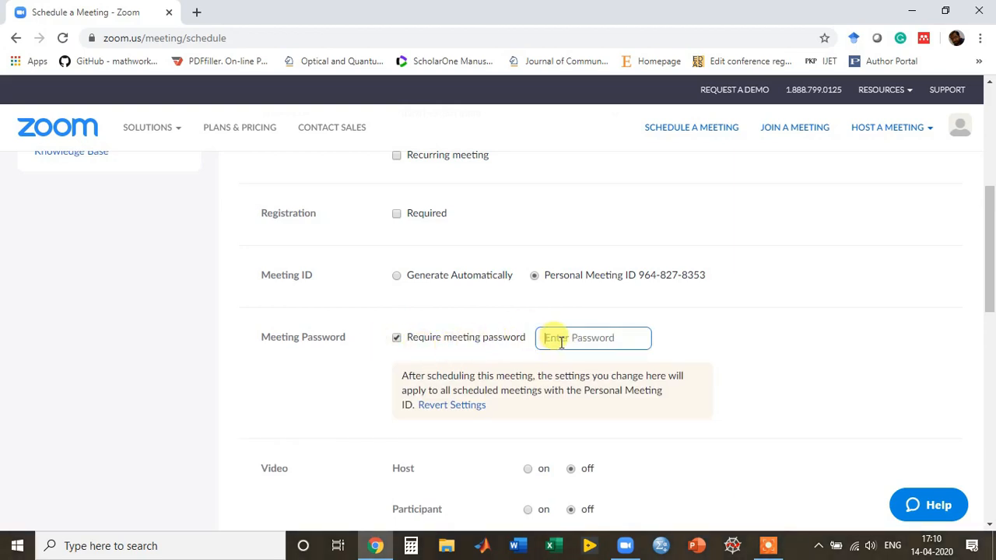
pyautogui.write('1234')
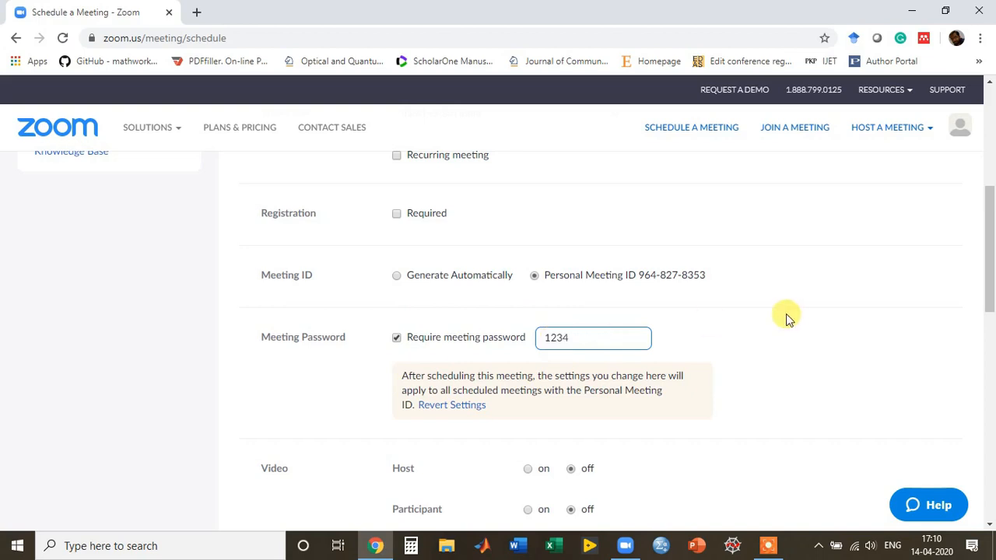
pyautogui.click(783, 329)
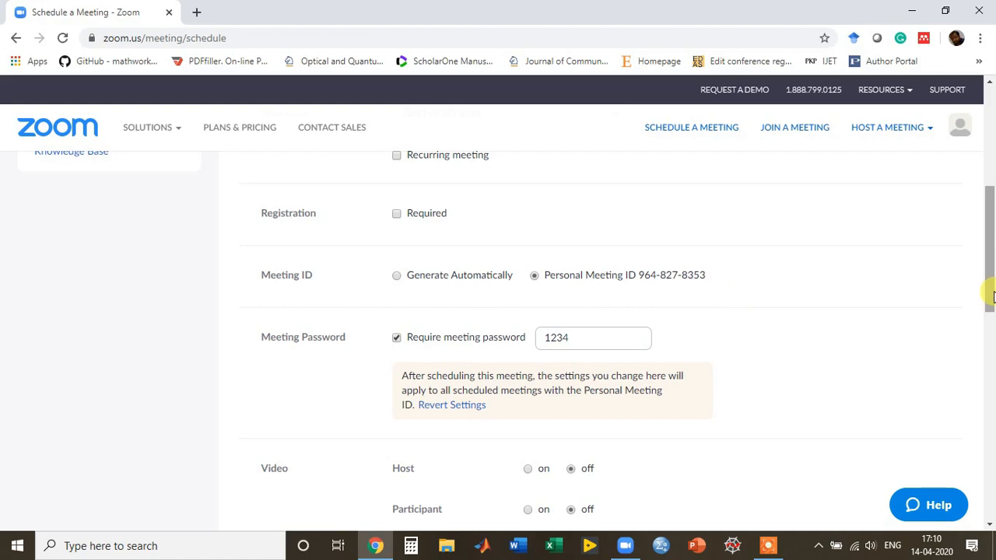
pyautogui.moveTo(992, 296); pyautogui.dragTo(987, 334)
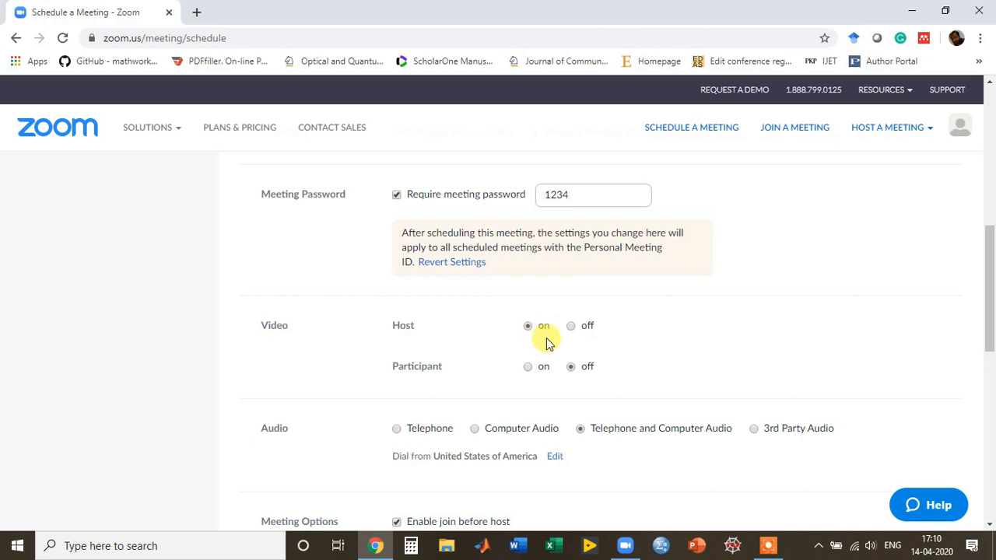
pyautogui.click(527, 369)
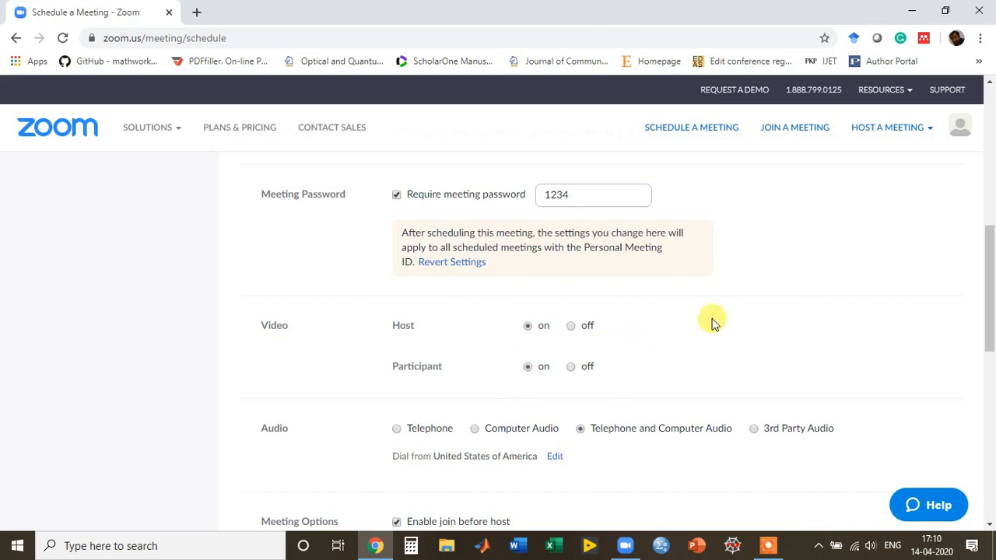
pyautogui.click(571, 327)
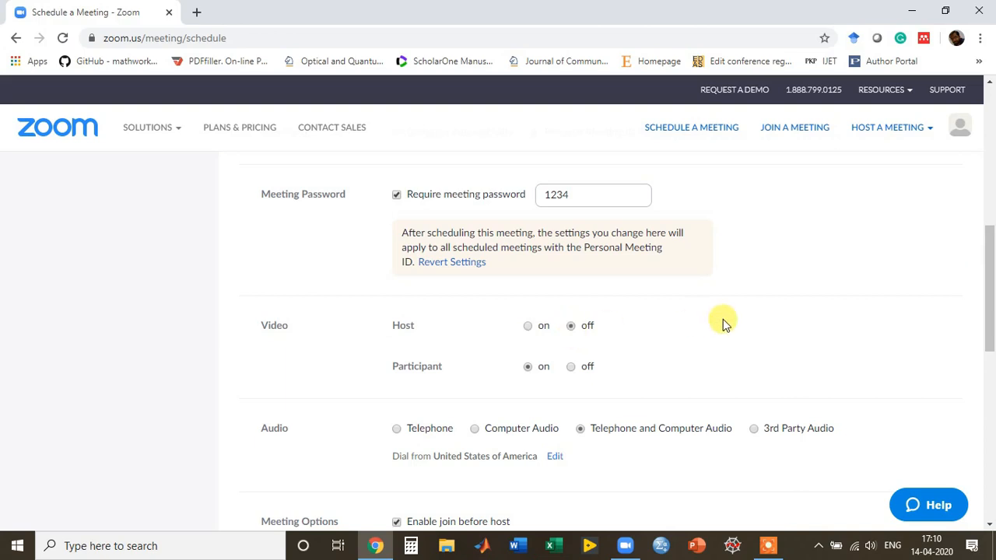
pyautogui.moveTo(984, 249); pyautogui.dragTo(985, 271)
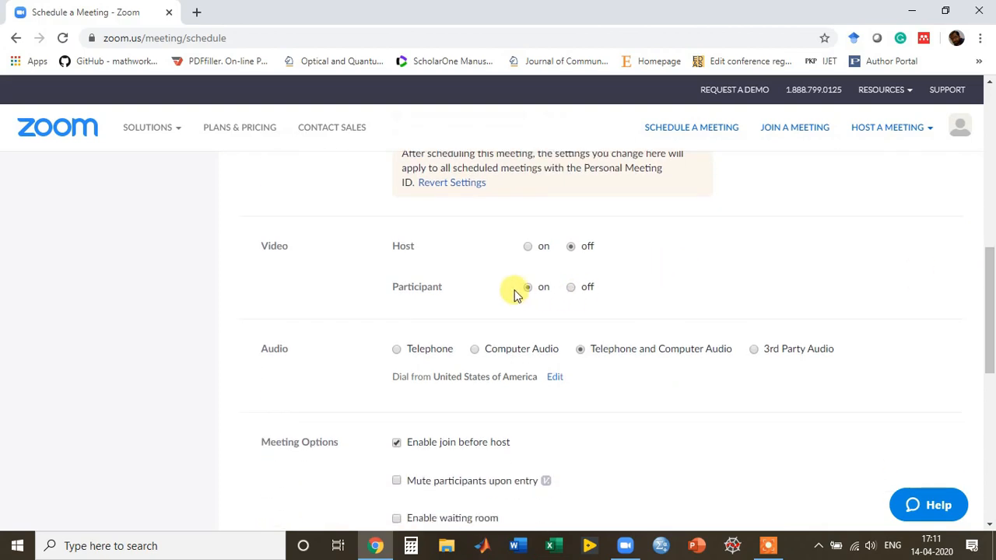
pyautogui.click(572, 288)
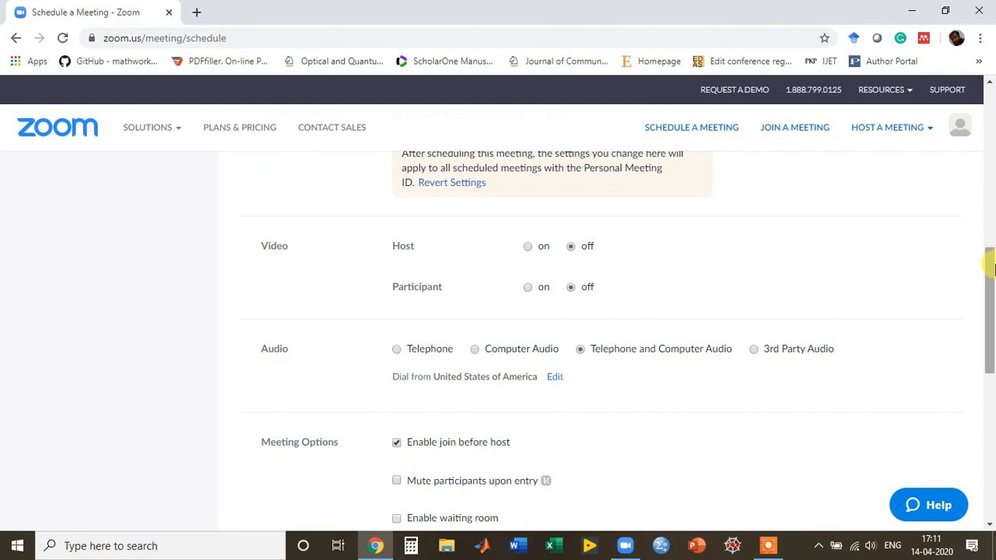
pyautogui.moveTo(986, 262); pyautogui.dragTo(991, 307)
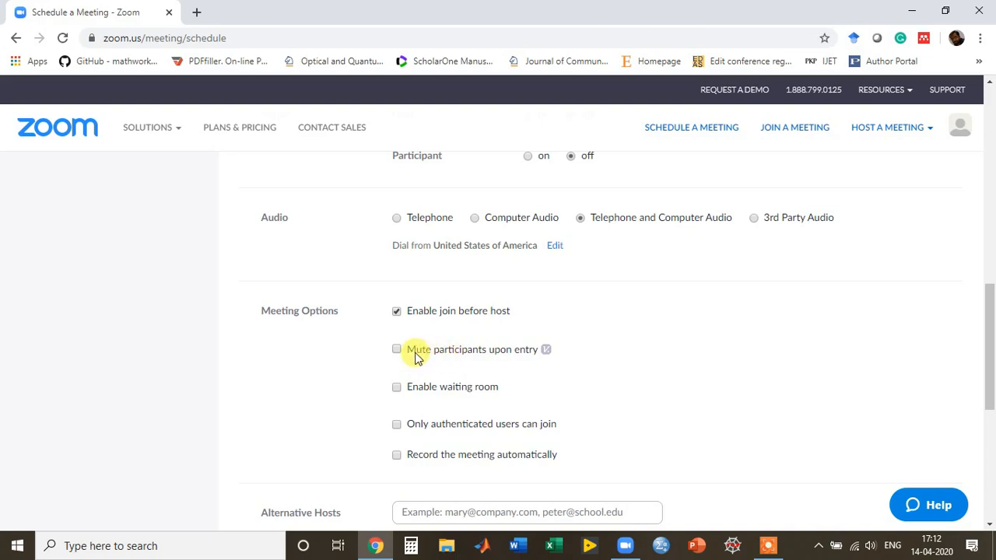
pyautogui.click(397, 350)
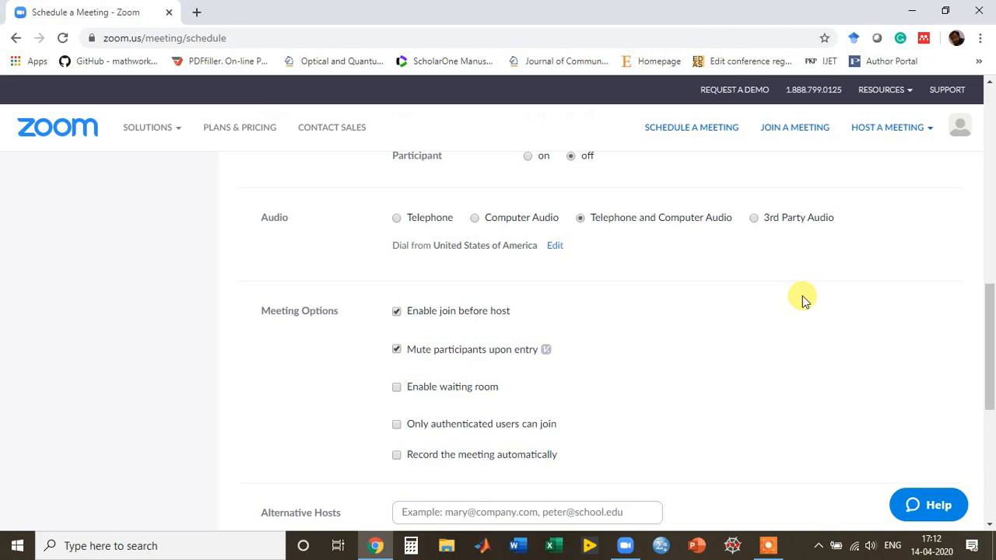
pyautogui.click(397, 351)
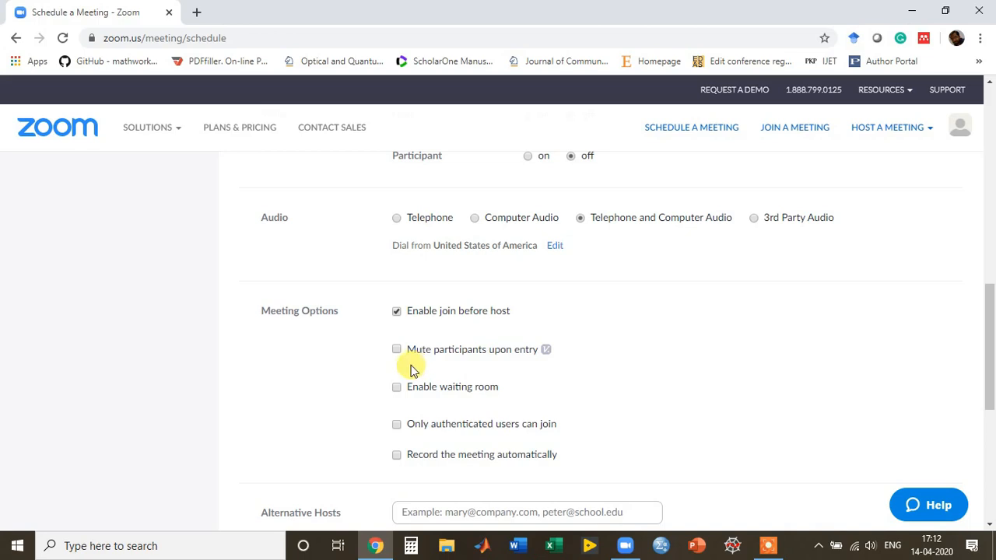
pyautogui.click(396, 352)
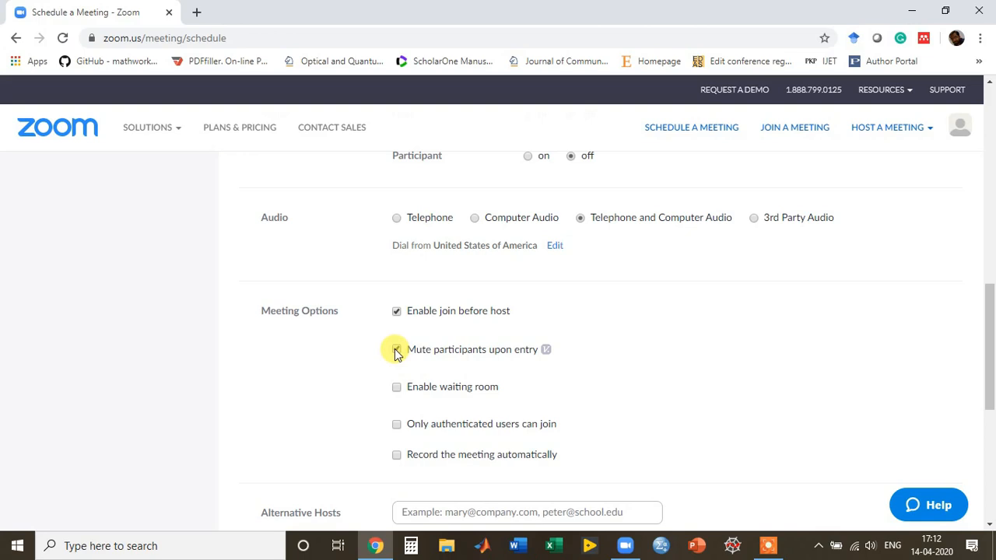
pyautogui.click(397, 350)
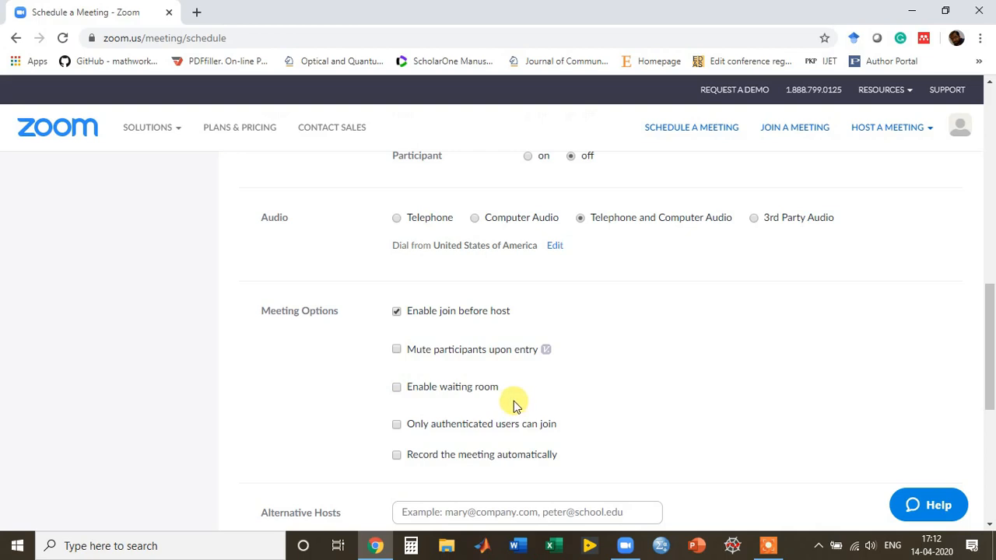
# Leave 'Enable waiting room' unchecked in the meeting options, toggling it on and back off.
pyautogui.click(396, 386)
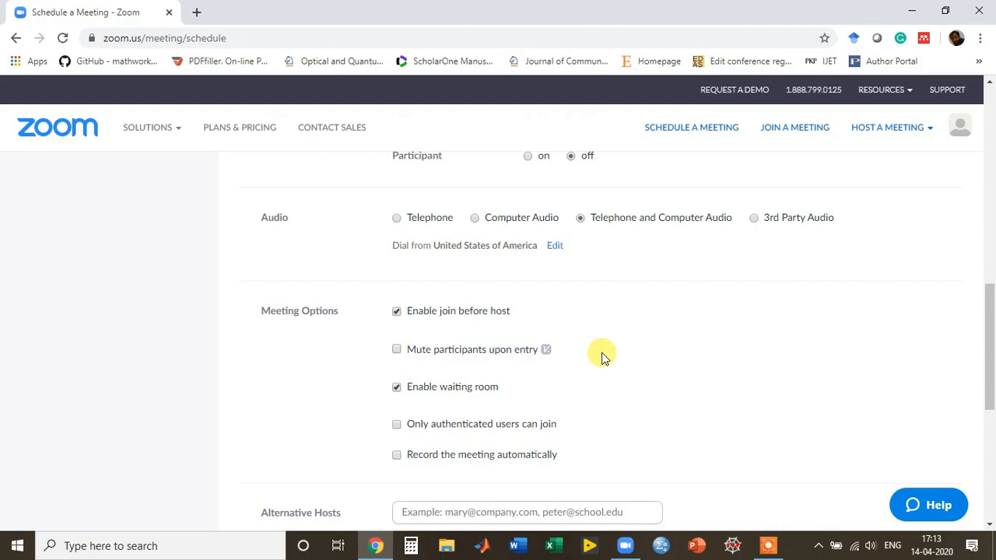
pyautogui.click(397, 389)
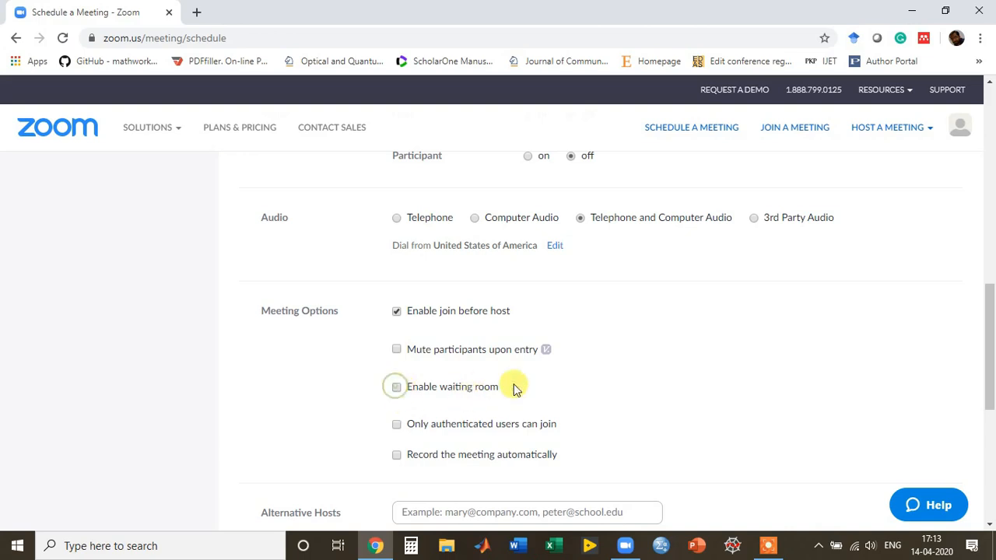
pyautogui.moveTo(986, 300); pyautogui.dragTo(987, 345)
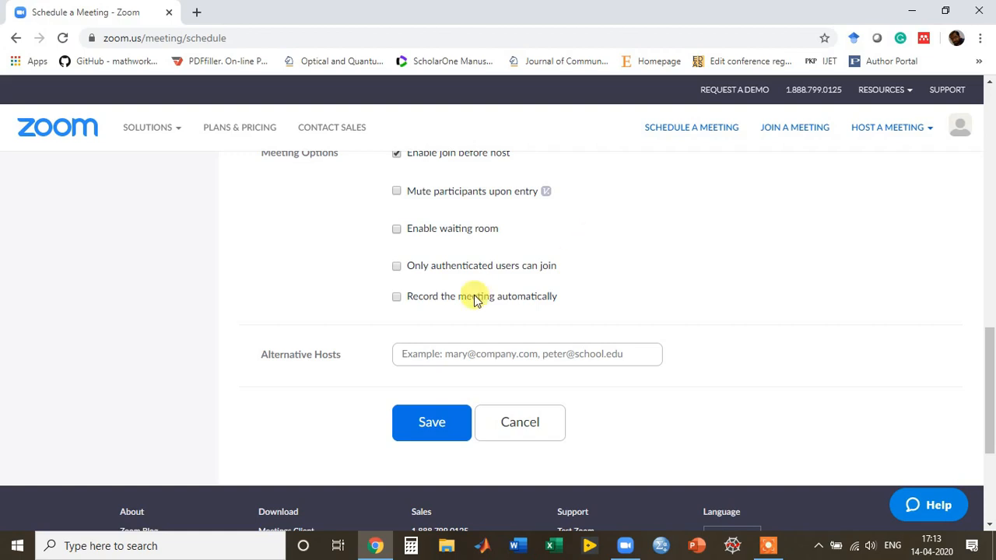
# Turn on automatic recording to the local computer and save the 'My Topic' meeting.
pyautogui.click(397, 299)
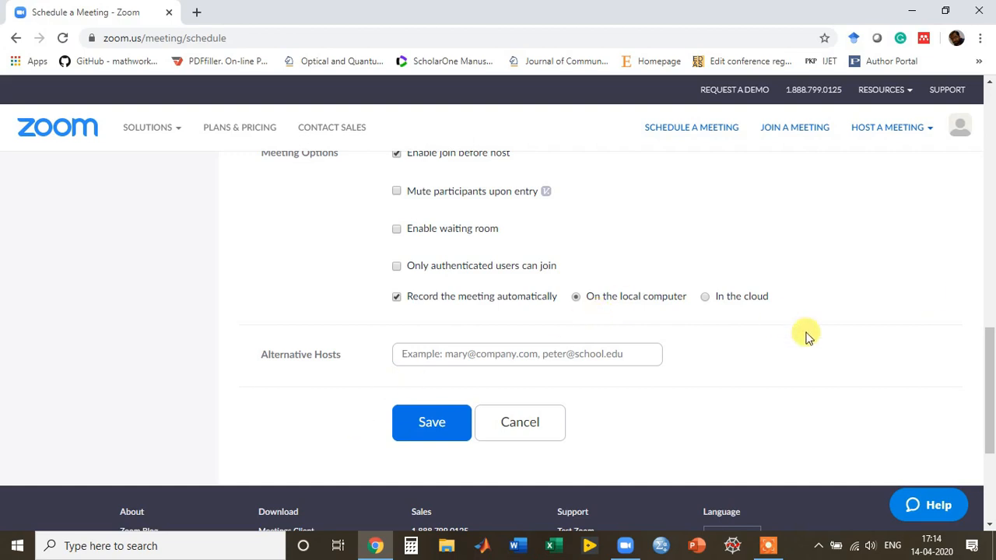
pyautogui.moveTo(990, 350); pyautogui.dragTo(988, 116)
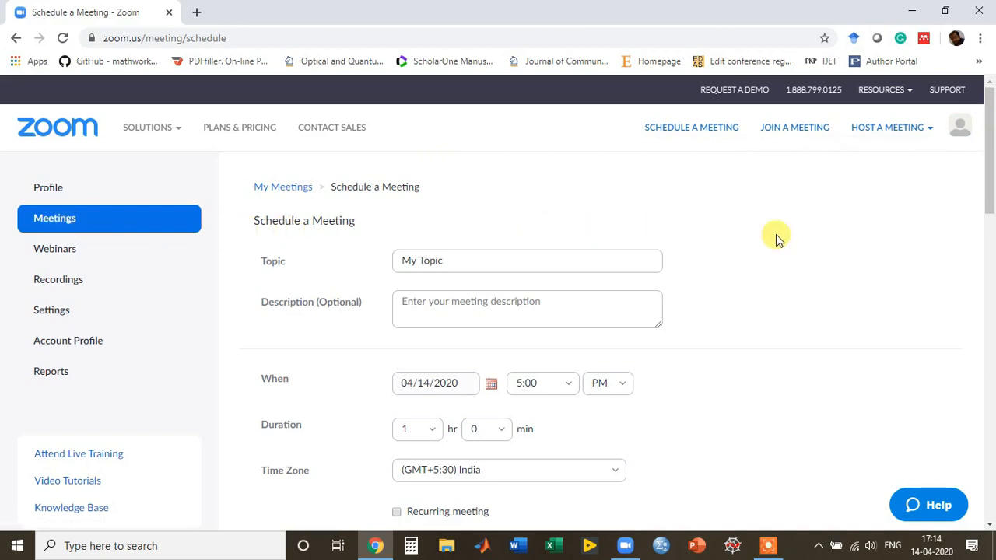
pyautogui.moveTo(988, 176); pyautogui.dragTo(987, 191)
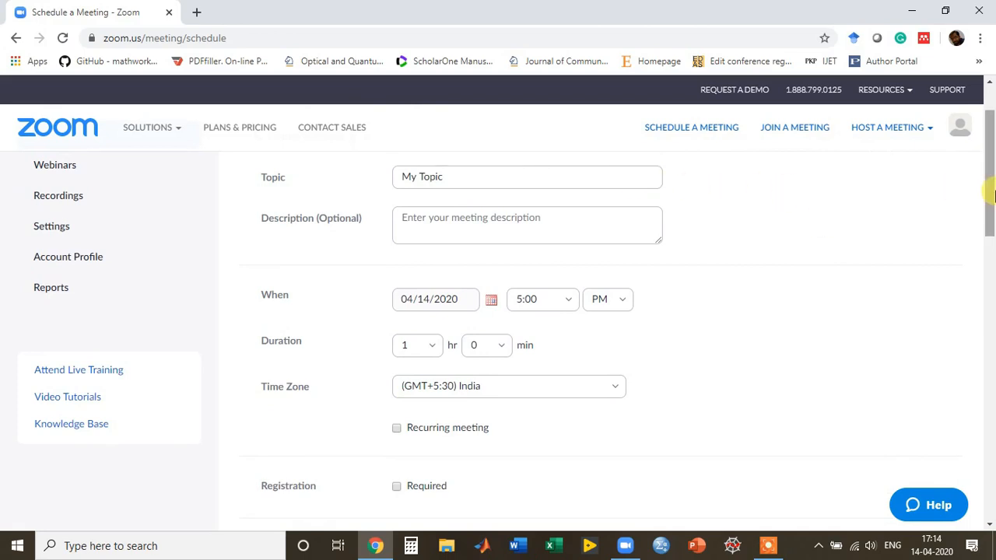
pyautogui.moveTo(989, 190); pyautogui.dragTo(985, 206)
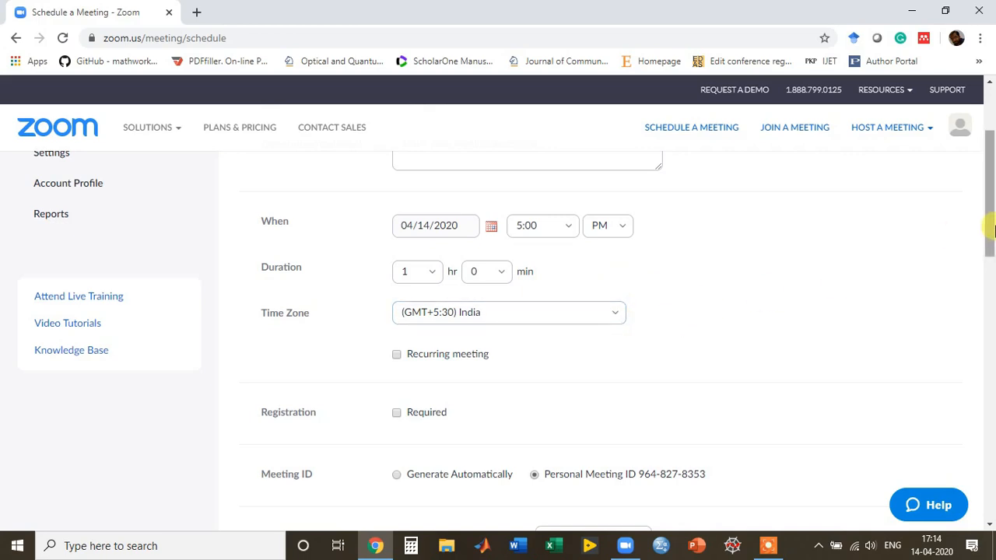
pyautogui.moveTo(989, 226); pyautogui.dragTo(991, 260)
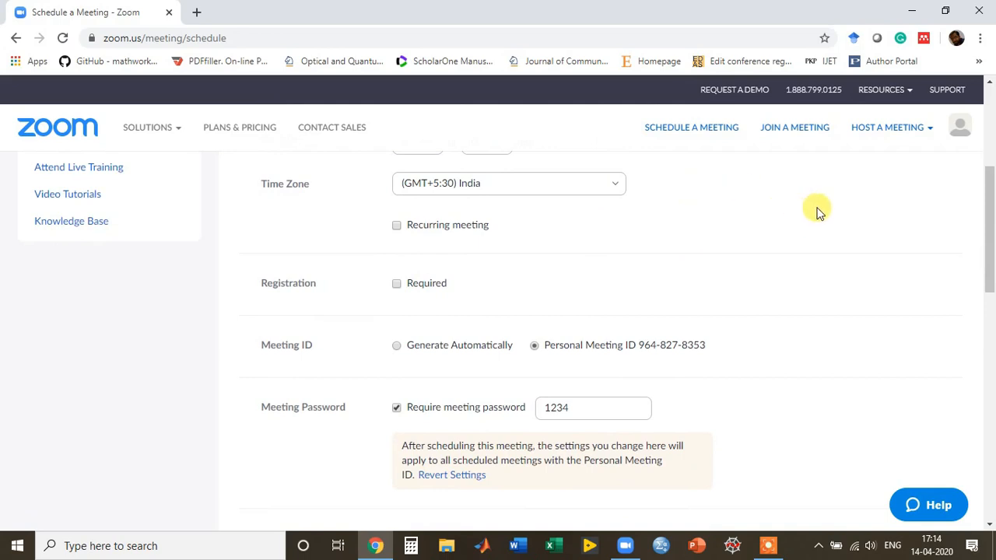
pyautogui.moveTo(989, 211); pyautogui.dragTo(992, 232)
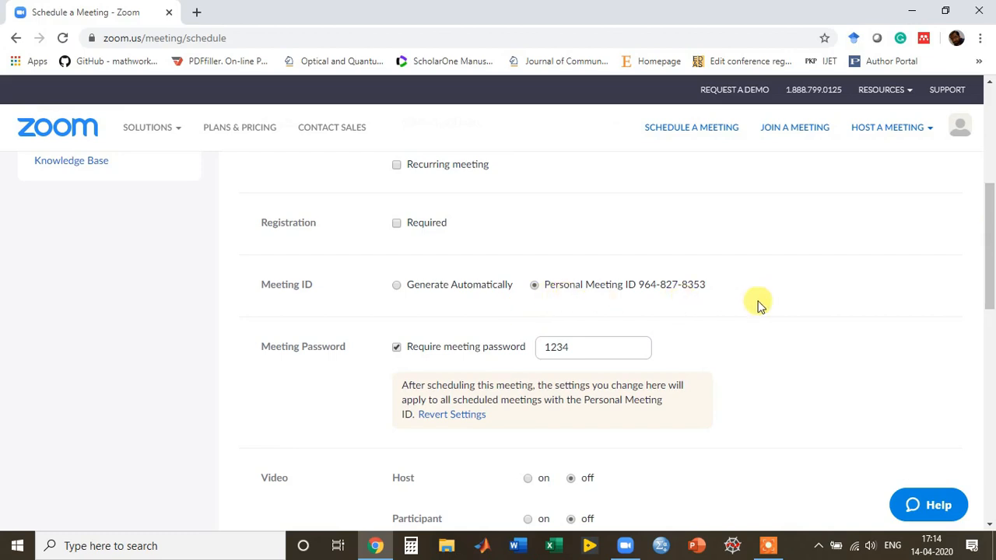
pyautogui.moveTo(988, 278); pyautogui.dragTo(989, 313)
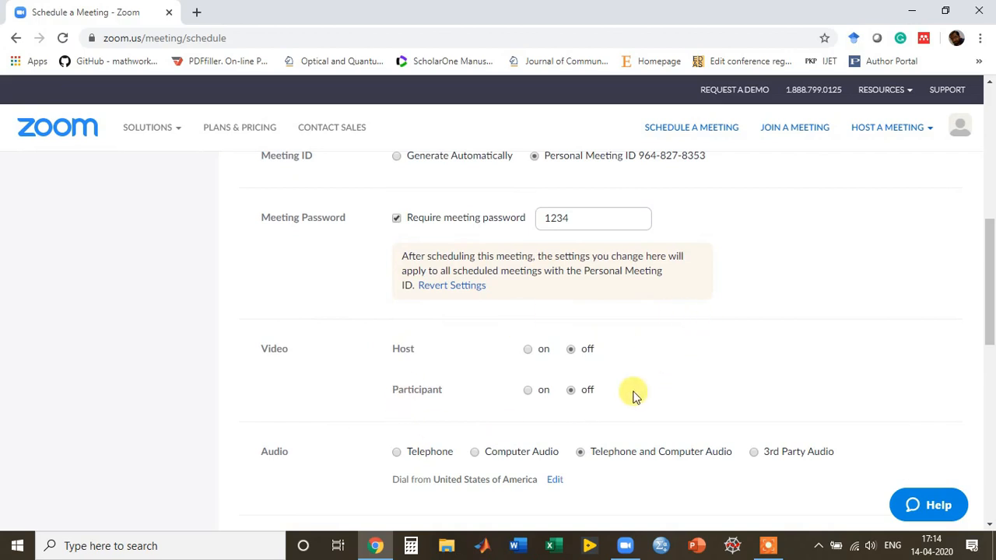
pyautogui.moveTo(991, 333); pyautogui.dragTo(991, 420)
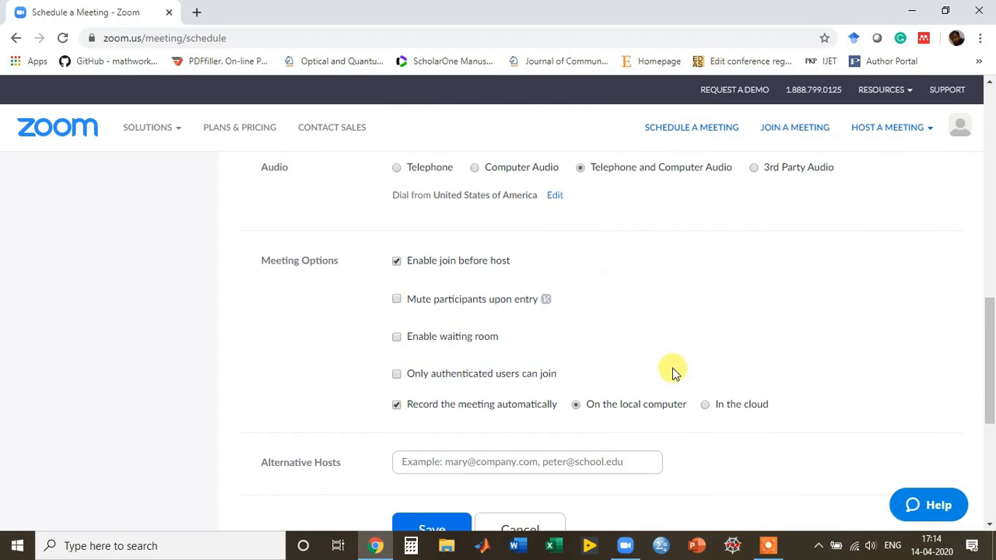
pyautogui.moveTo(985, 318); pyautogui.dragTo(990, 350)
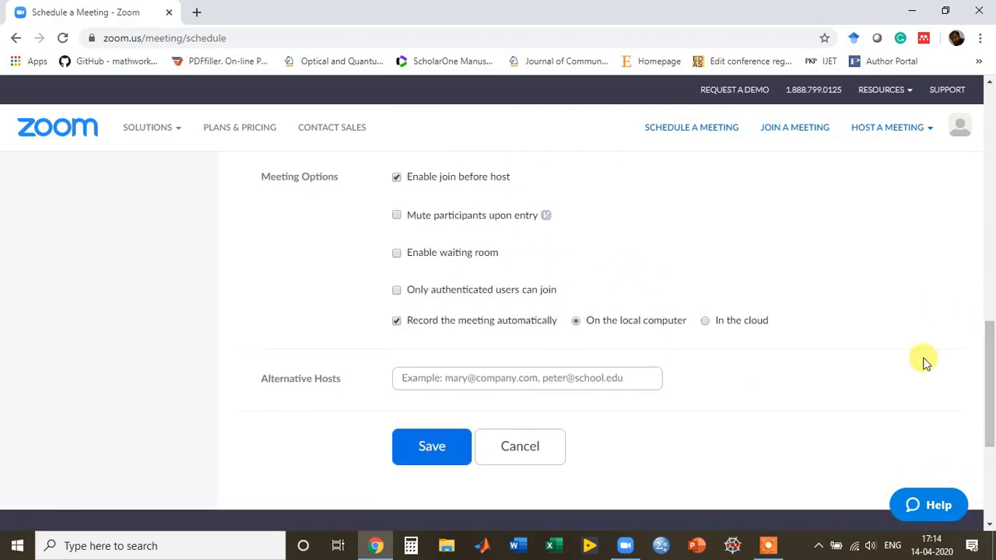
pyautogui.click(427, 447)
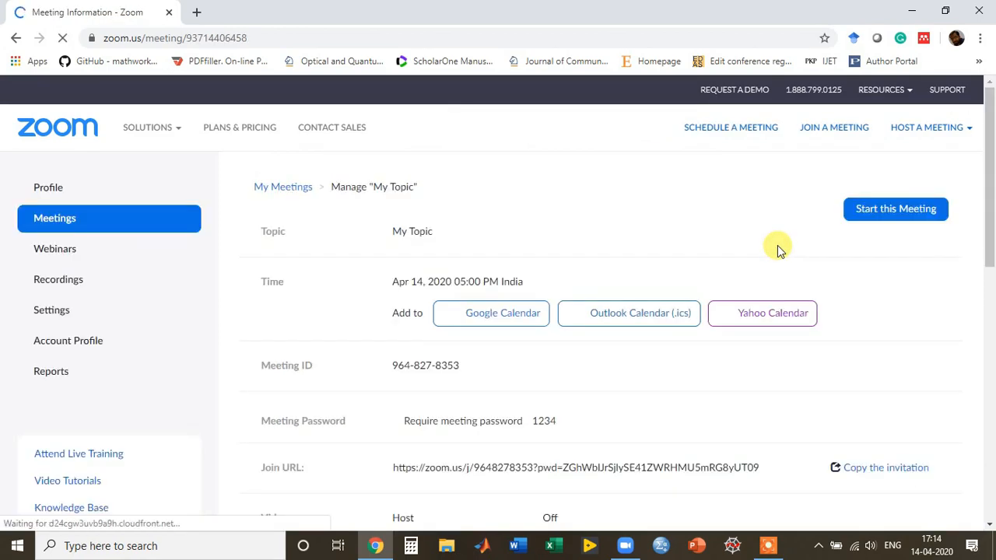
# Scroll through the saved My Topic details: Apr 14, 2020 05:00 PM India, password required.
pyautogui.moveTo(990, 271); pyautogui.dragTo(991, 310)
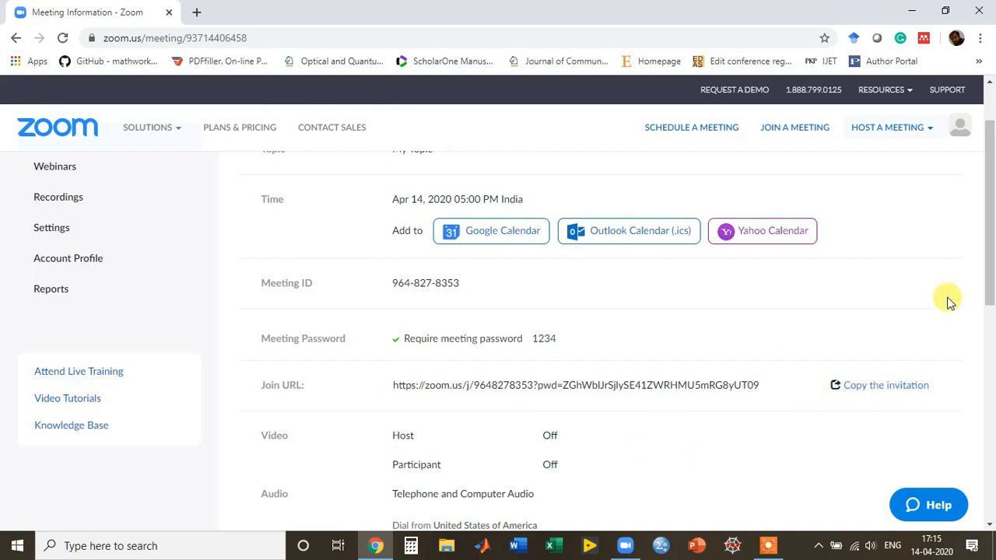
pyautogui.moveTo(989, 266); pyautogui.dragTo(985, 246)
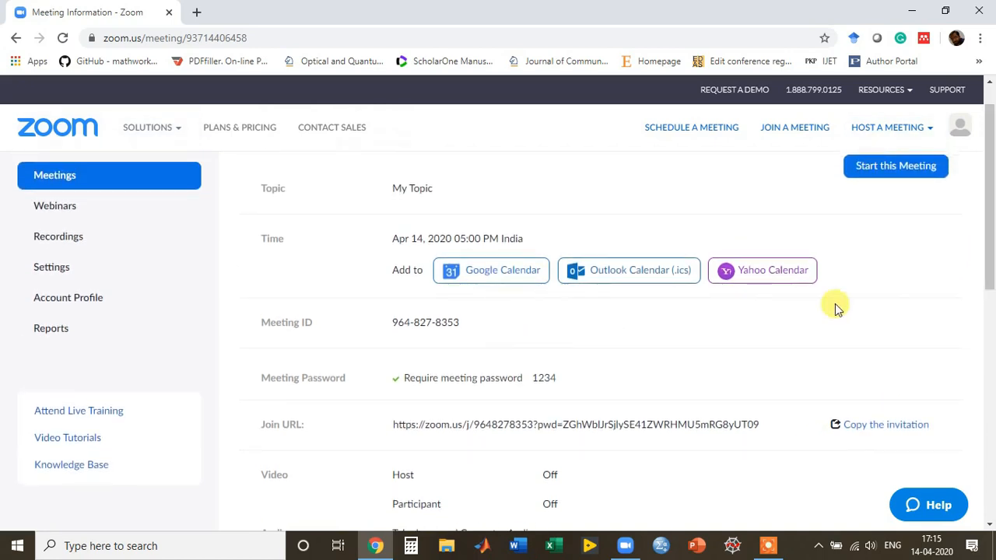
pyautogui.moveTo(988, 273); pyautogui.dragTo(990, 346)
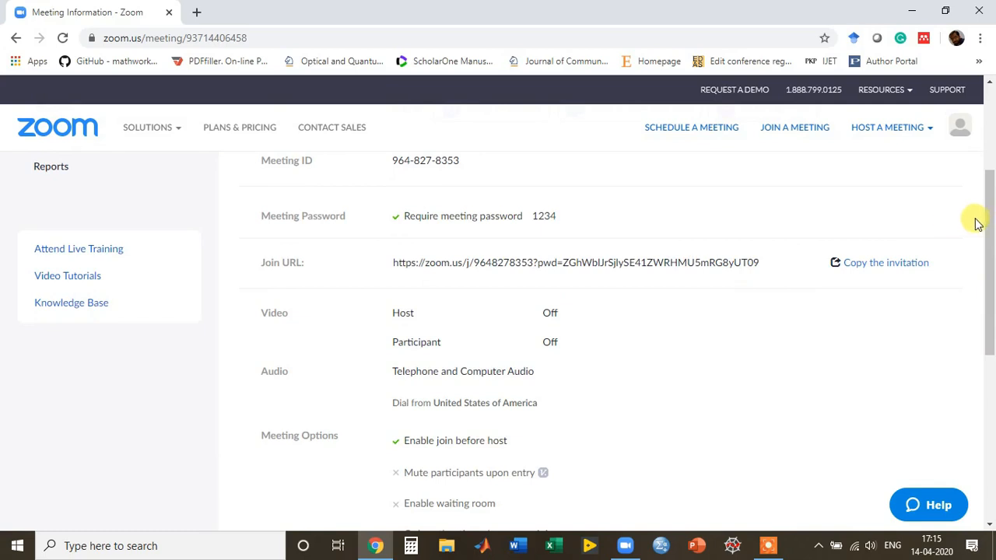
pyautogui.moveTo(988, 231)
pyautogui.mouseDown()
pyautogui.moveTo(992, 299)
pyautogui.moveTo(990, 152)
pyautogui.mouseUp()
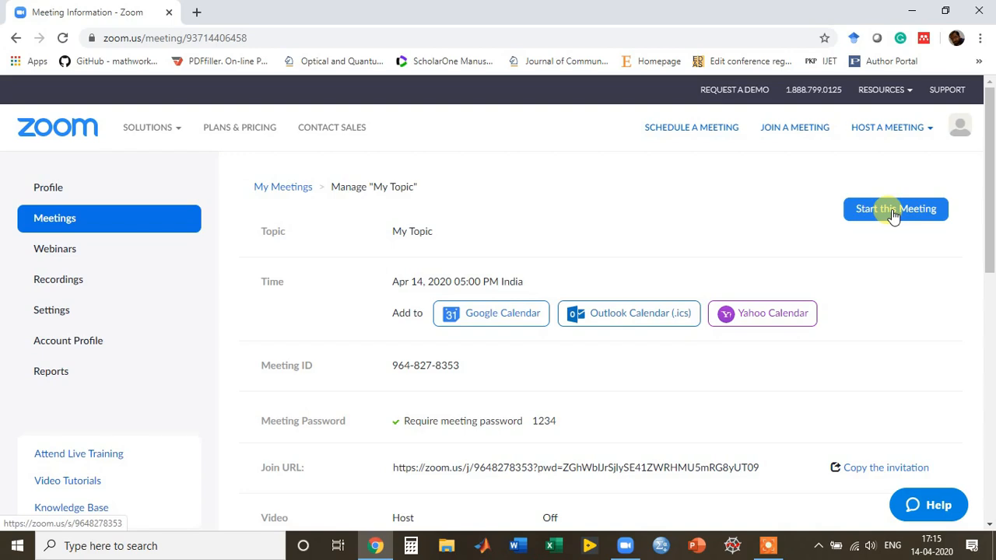
# Start the My Topic meeting and let Chrome launch it in Zoom Meetings.
pyautogui.click(893, 215)
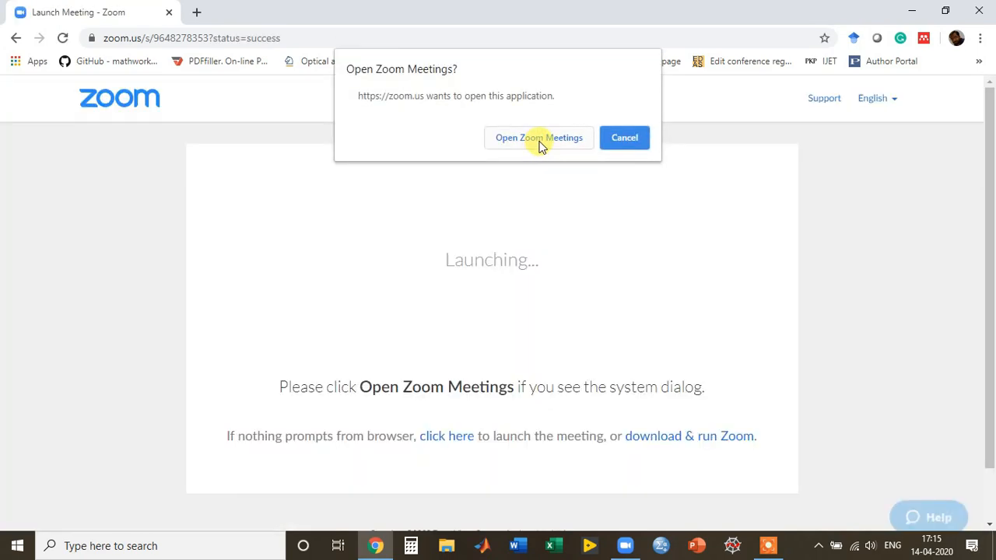
pyautogui.click(541, 140)
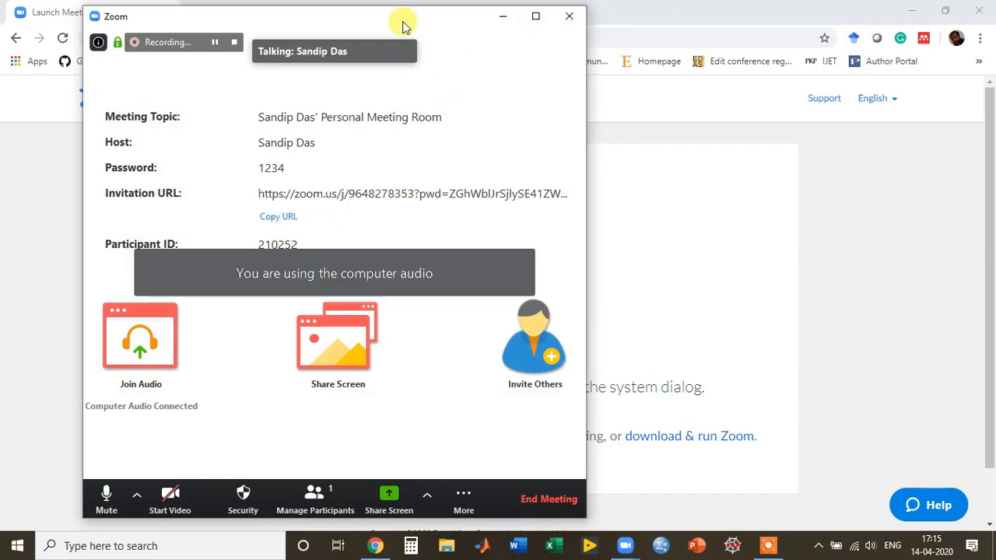
# Move the Zoom meeting window further right on screen and minimize Chrome.
pyautogui.moveTo(404, 23); pyautogui.dragTo(547, 22)
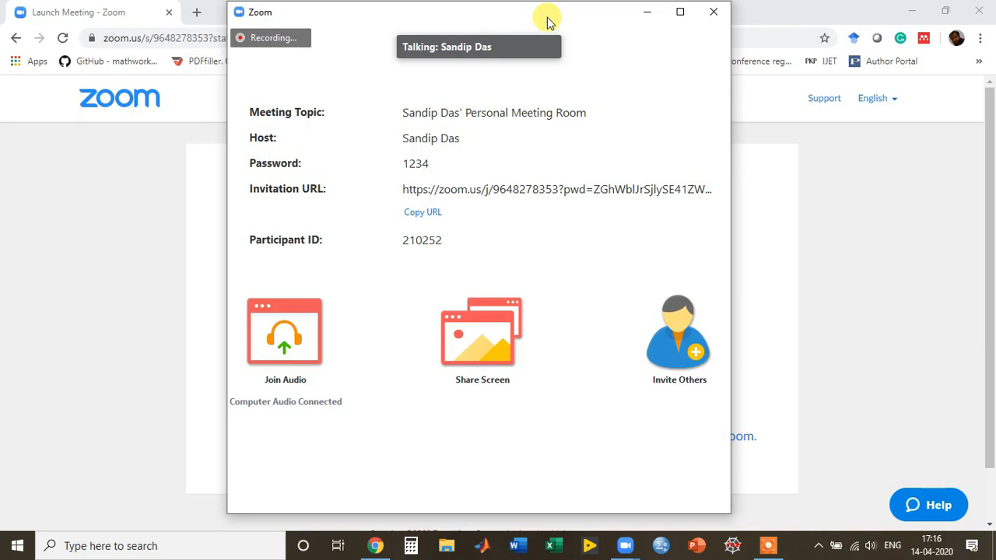
pyautogui.moveTo(547, 17); pyautogui.dragTo(525, 35)
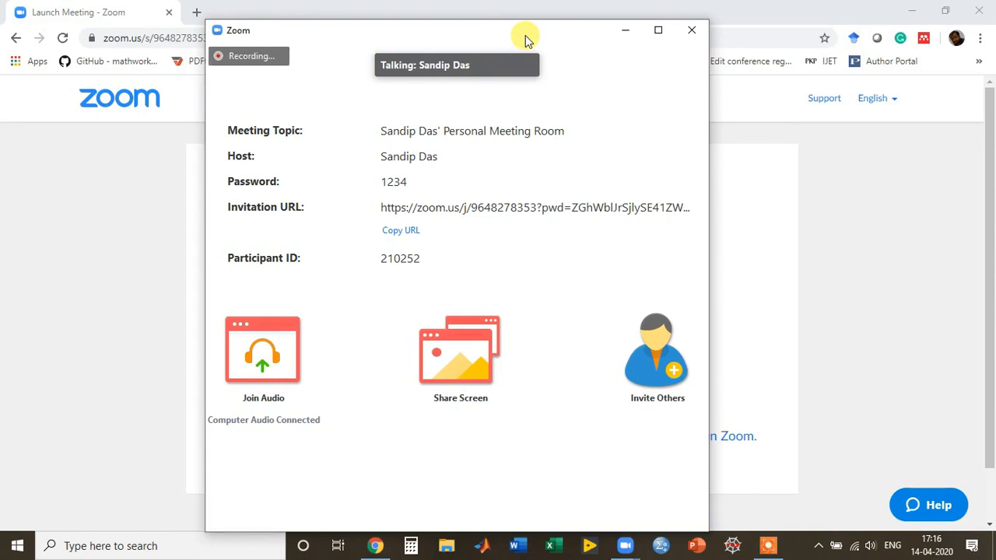
pyautogui.moveTo(529, 38)
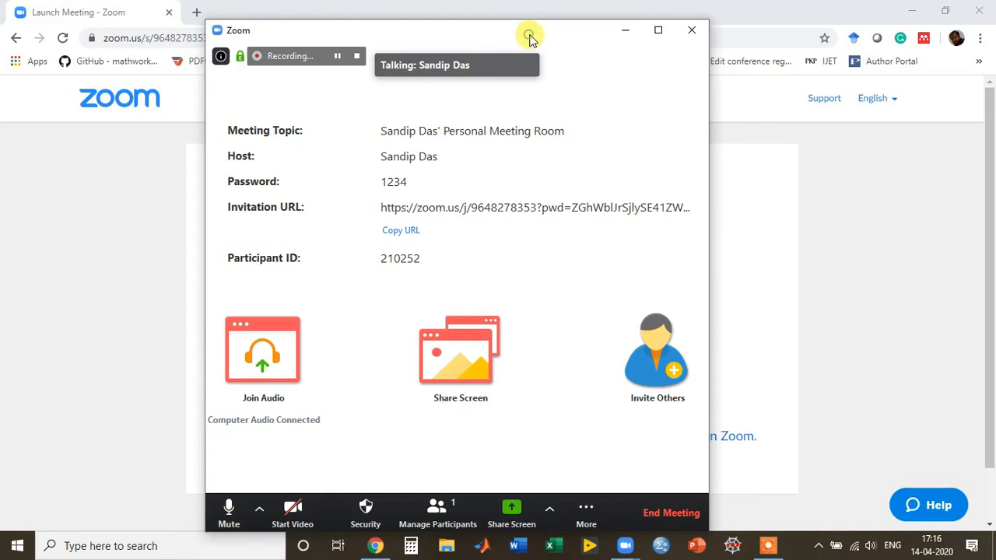
pyautogui.moveTo(531, 35); pyautogui.dragTo(534, 32)
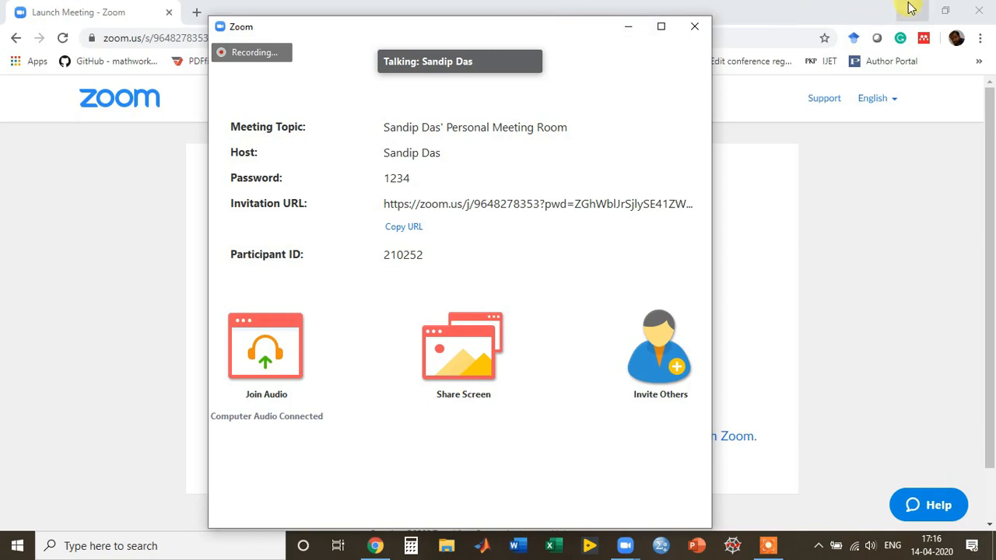
pyautogui.moveTo(478, 156)
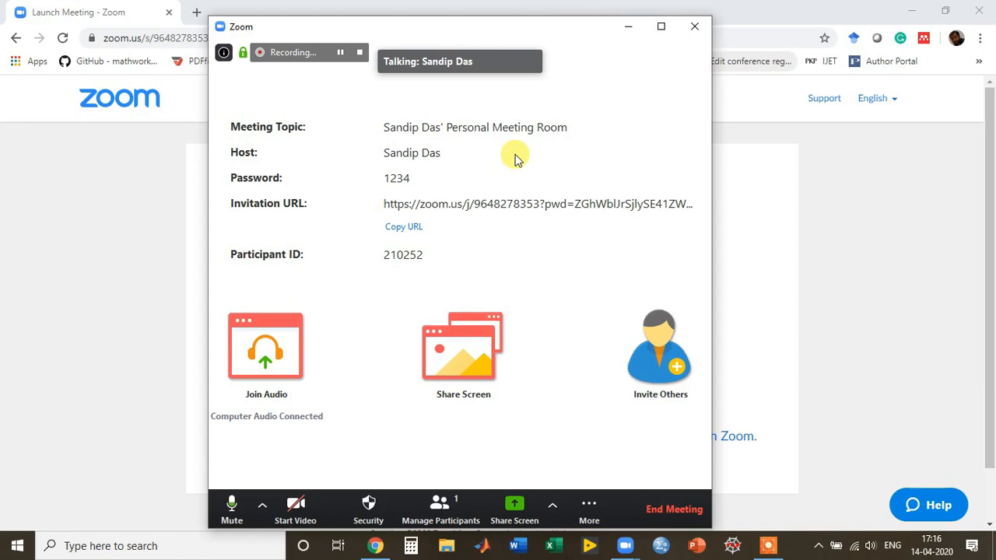
pyautogui.click(915, 11)
pyautogui.moveTo(588, 84)
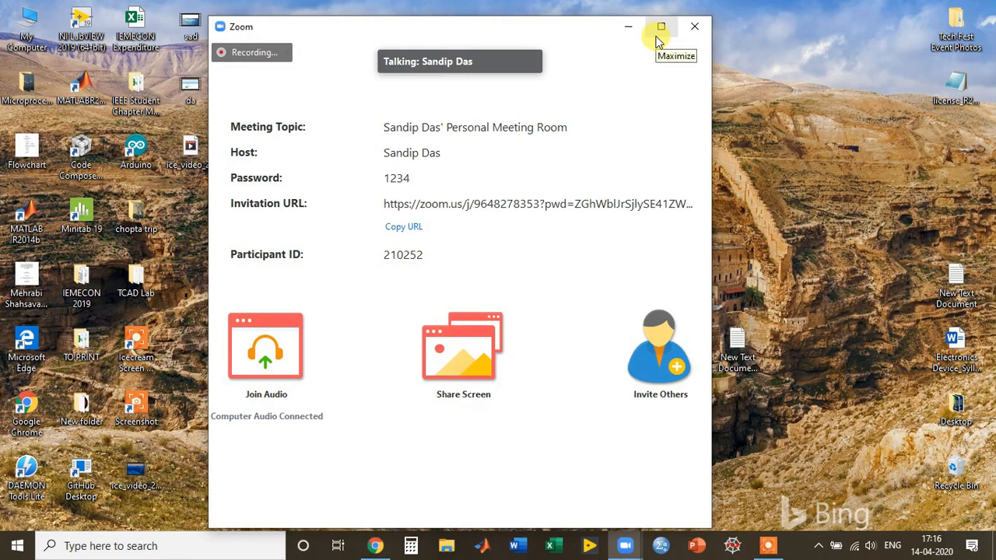
pyautogui.moveTo(646, 44)
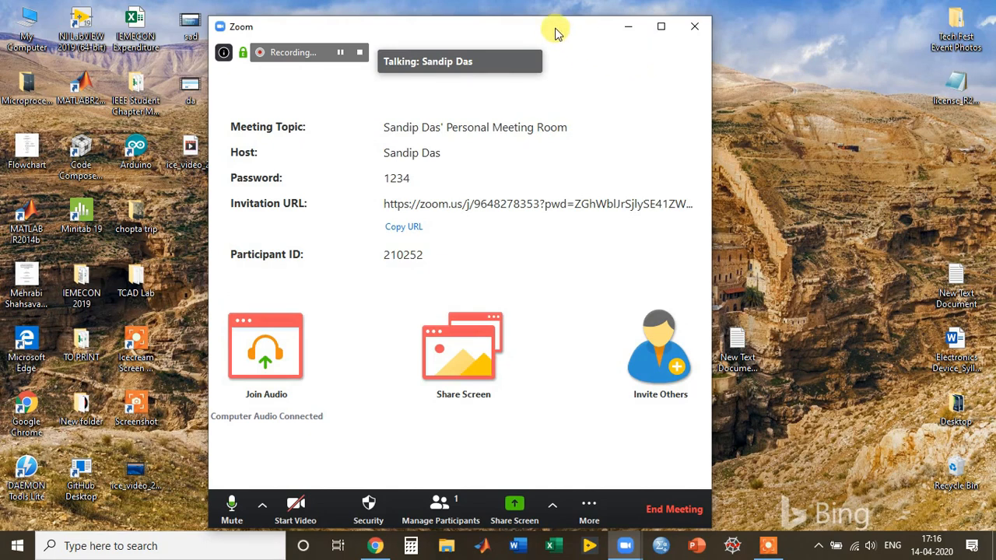
pyautogui.moveTo(556, 30); pyautogui.dragTo(573, 25)
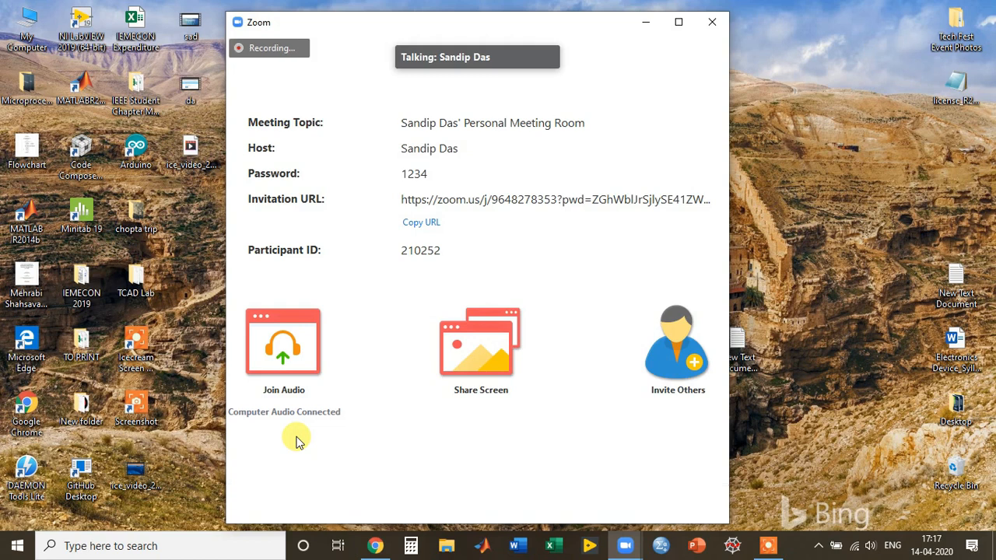
pyautogui.moveTo(271, 440)
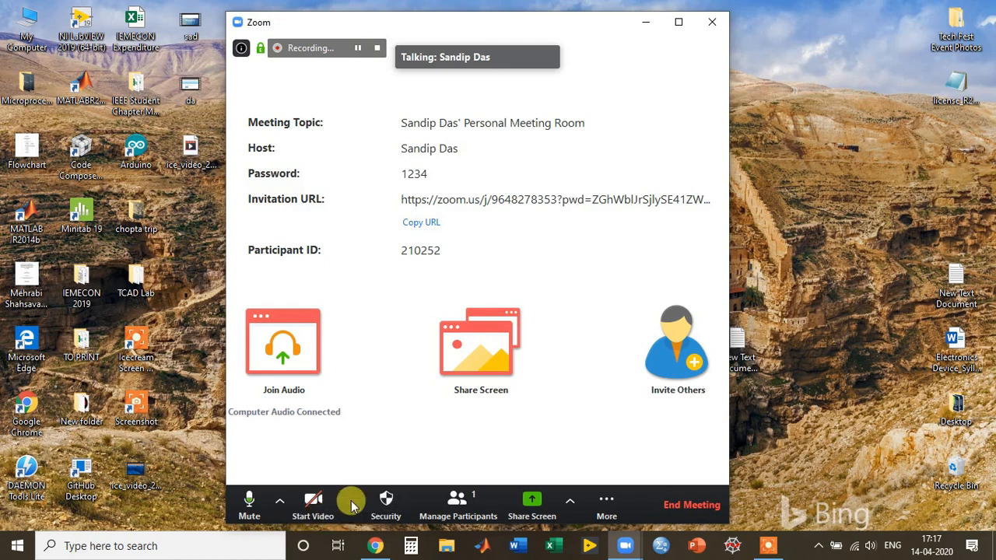
# Show the participants list, bring up the Invite people window, then close it.
pyautogui.click(461, 504)
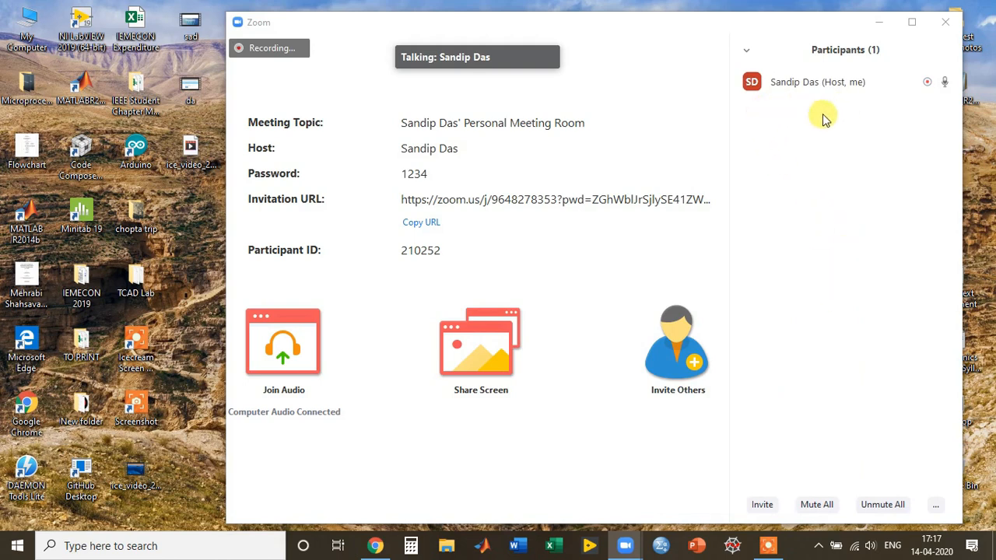
pyautogui.moveTo(773, 96)
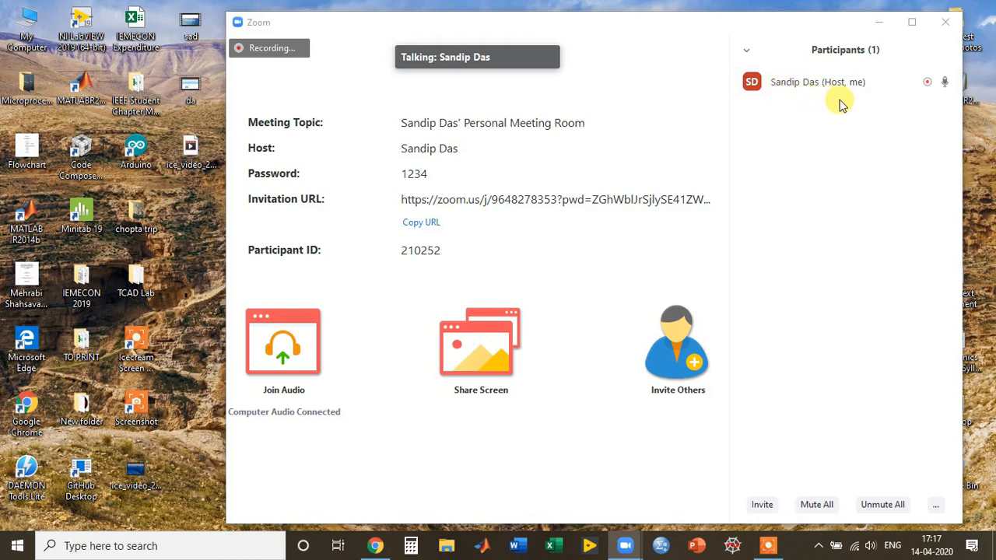
pyautogui.click(762, 505)
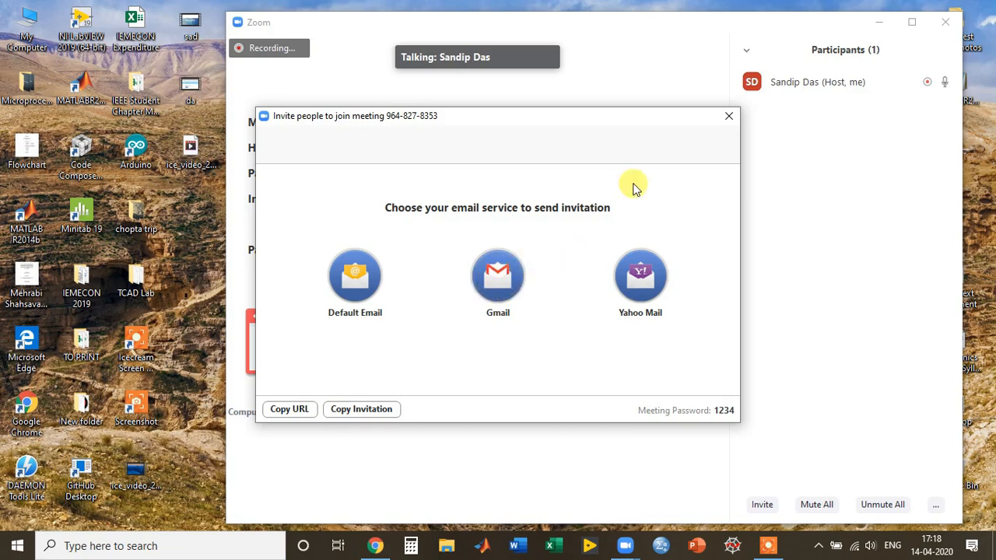
pyautogui.click(725, 120)
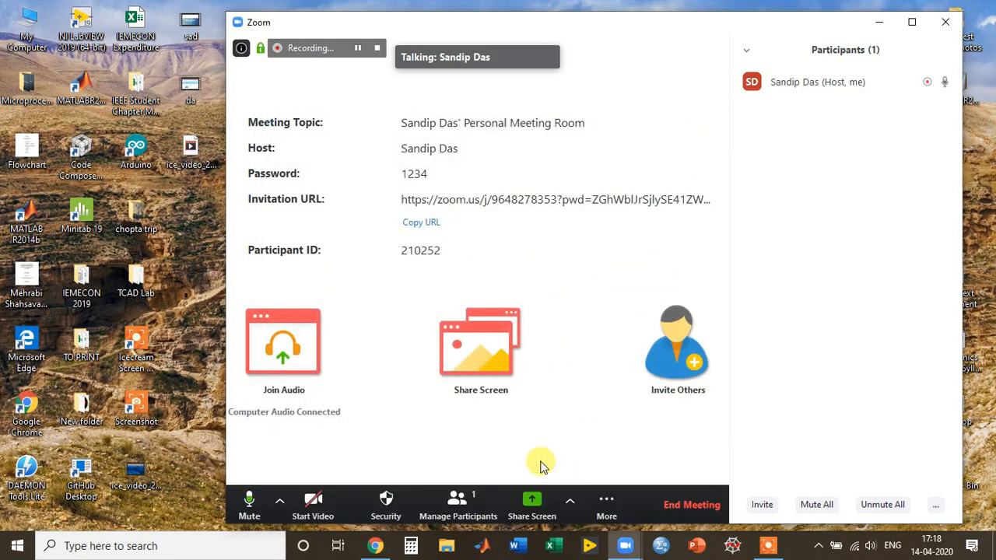
# Share the whole desktop Screen with the meeting participants.
pyautogui.click(532, 502)
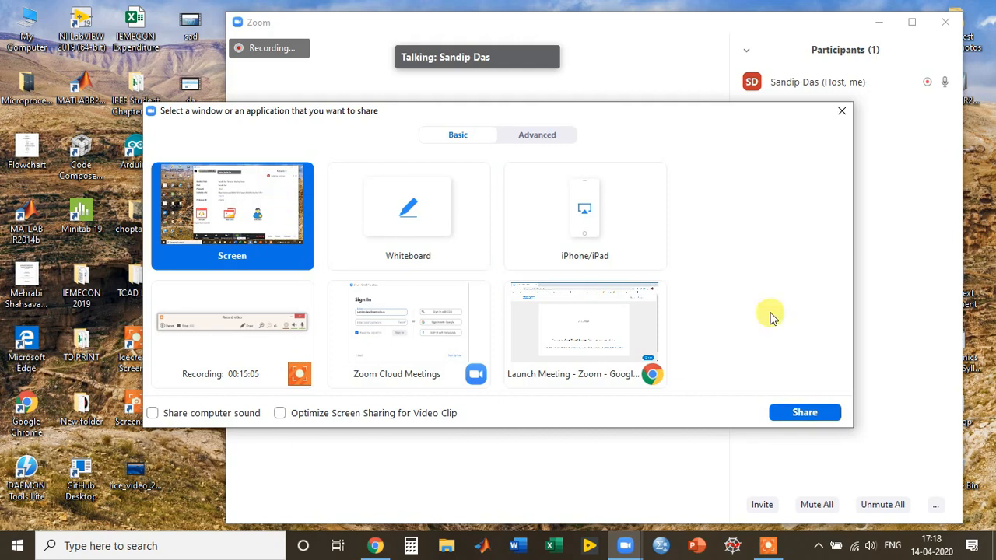
pyautogui.click(809, 412)
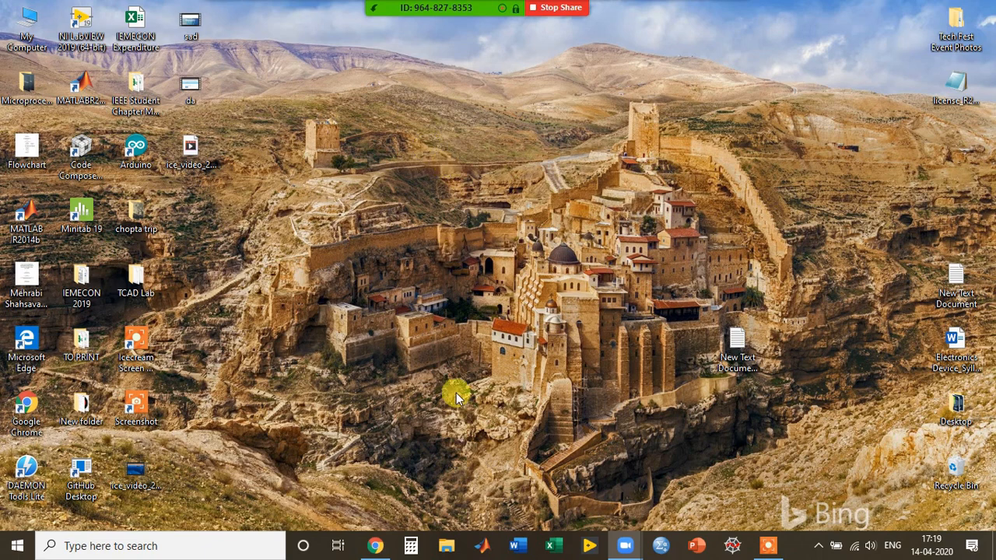
pyautogui.moveTo(622, 8)
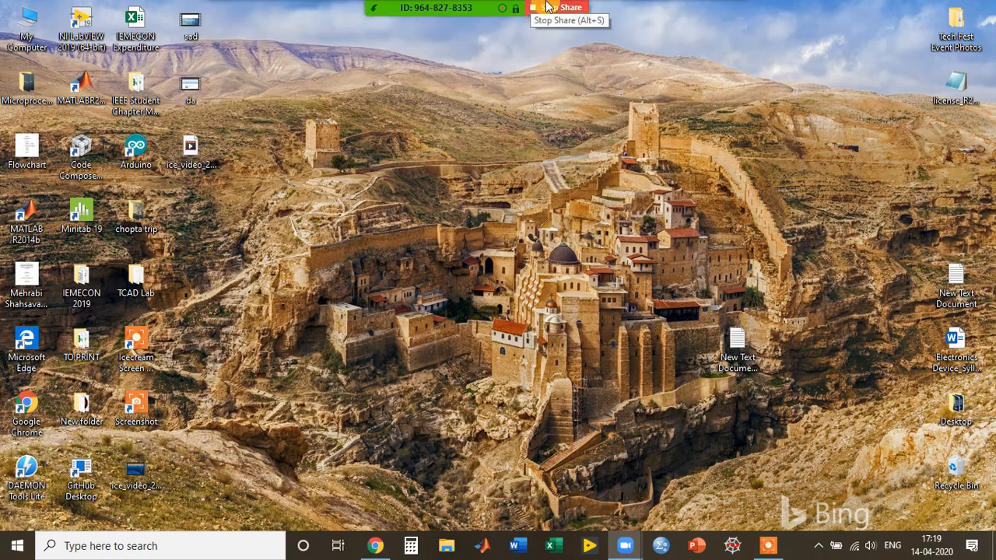
pyautogui.moveTo(546, 8)
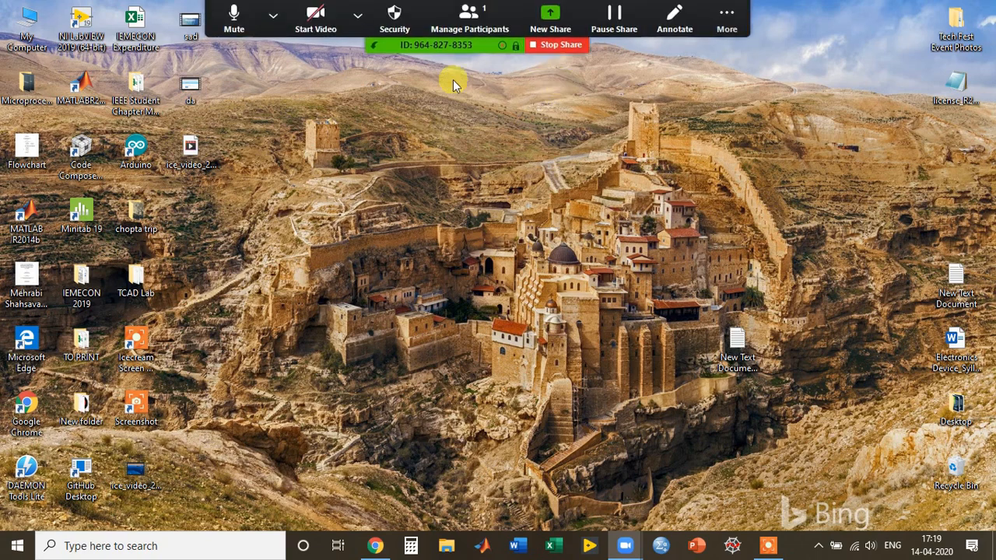
# Switch the share to a new Whiteboard.
pyautogui.click(542, 26)
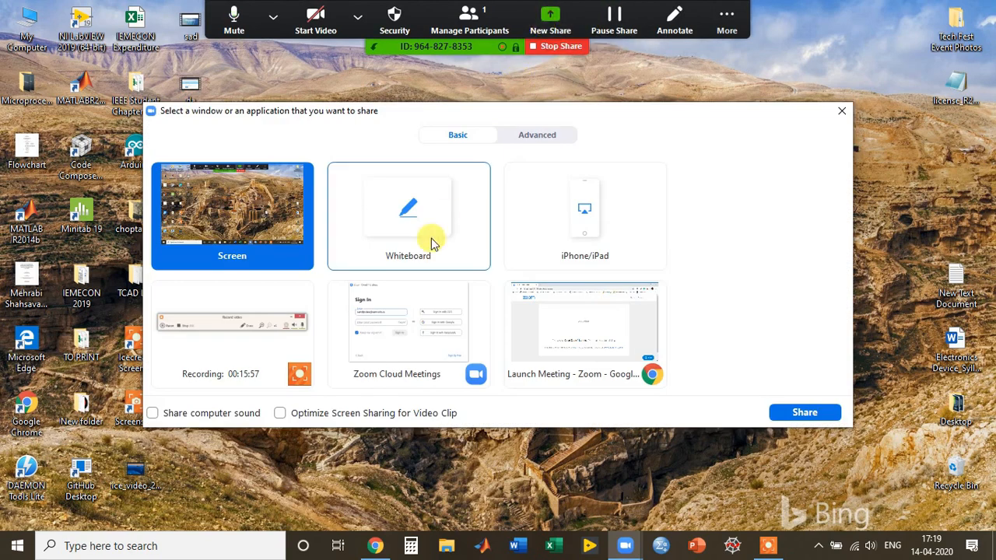
pyautogui.click(395, 222)
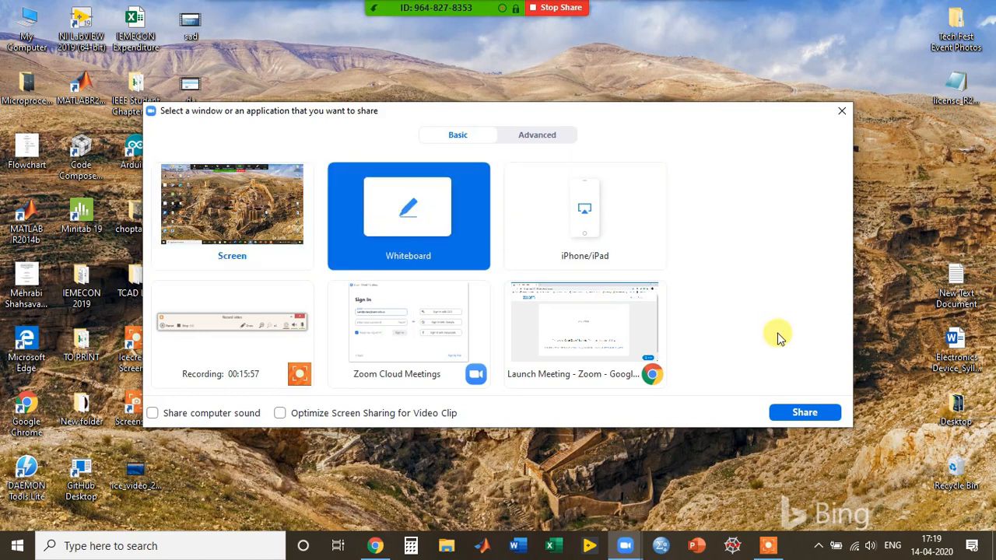
pyautogui.click(806, 412)
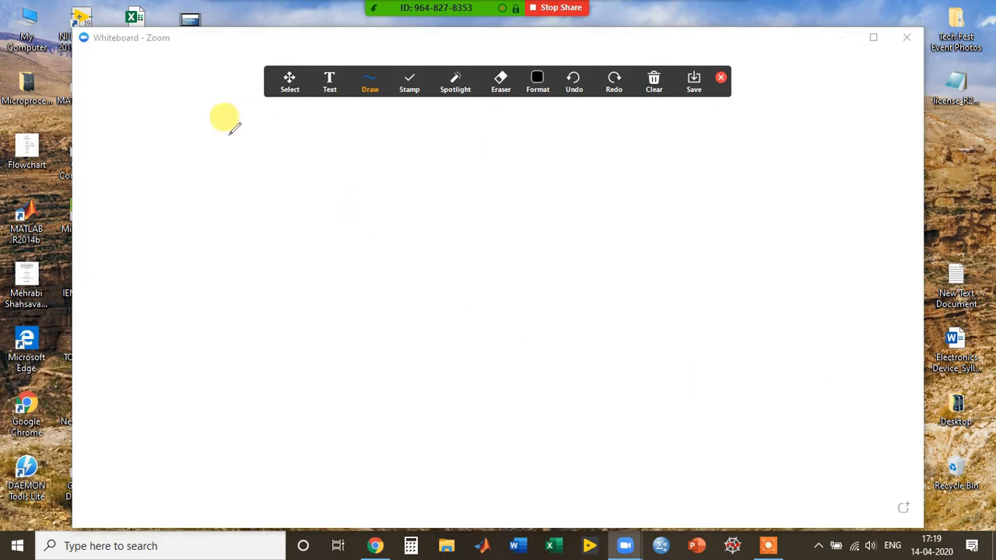
# Draw two freehand strokes and a hollow ellipse on the whiteboard.
pyautogui.moveTo(228, 133); pyautogui.dragTo(198, 175)
pyautogui.moveTo(250, 156)
pyautogui.mouseDown()
pyautogui.moveTo(248, 166)
pyautogui.moveTo(381, 179)
pyautogui.mouseUp()
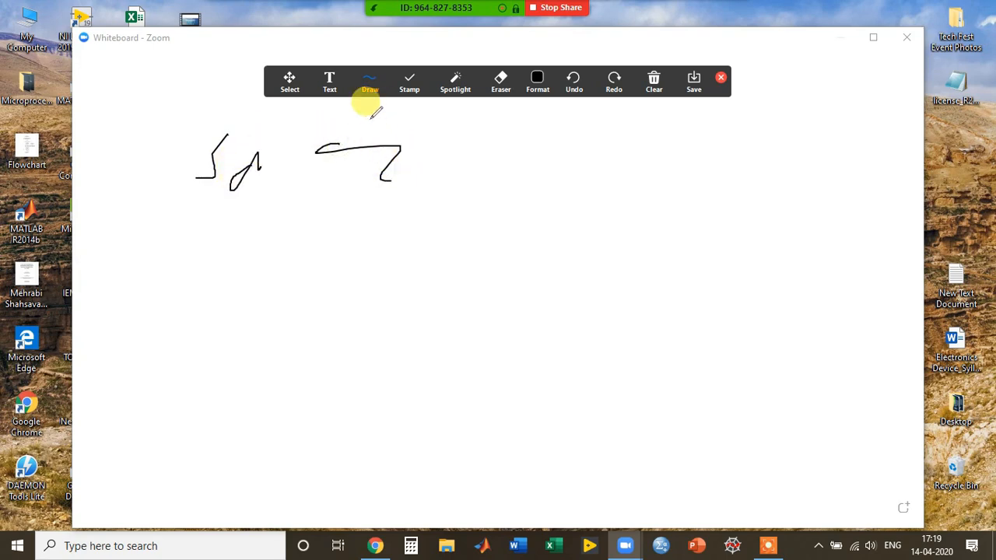
pyautogui.click(372, 91)
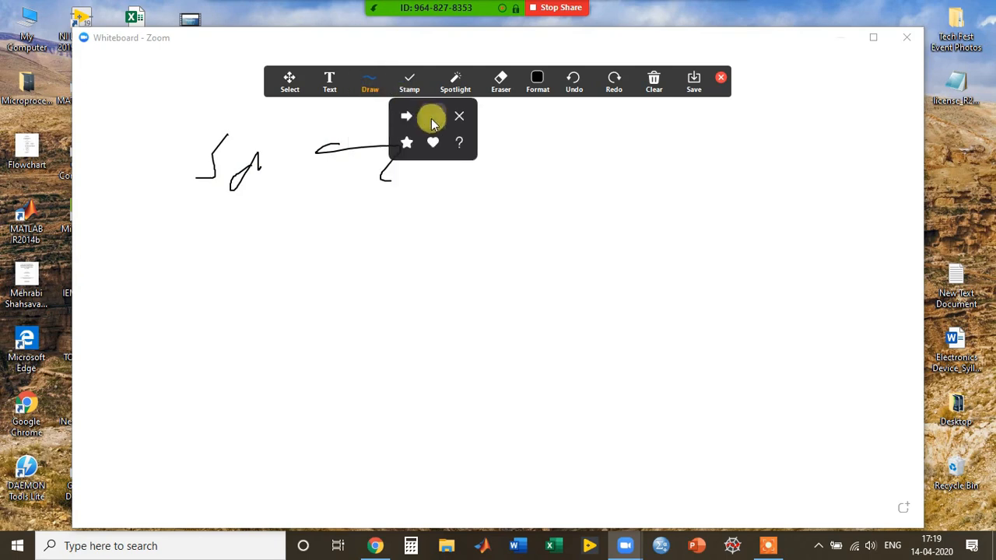
pyautogui.click(382, 85)
pyautogui.click(448, 123)
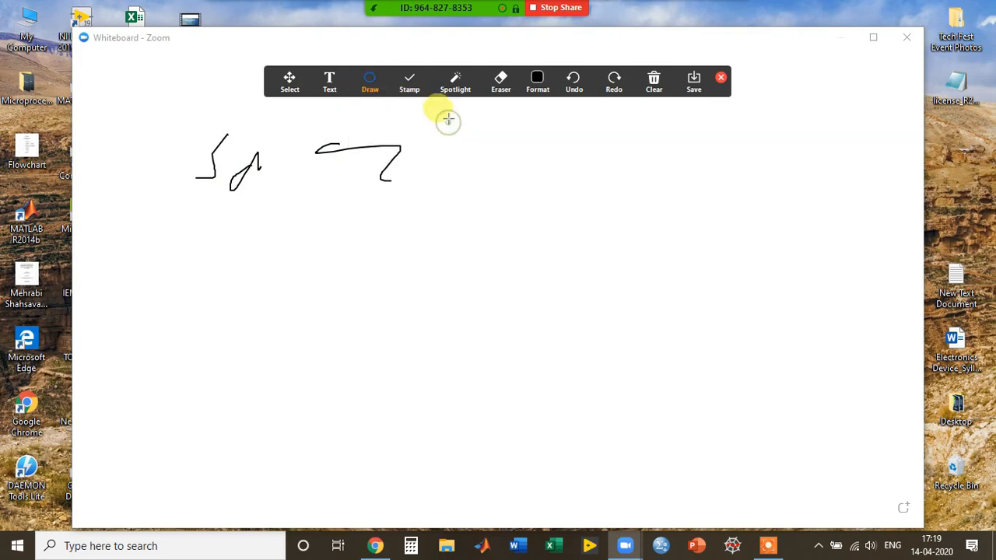
pyautogui.moveTo(473, 120); pyautogui.dragTo(545, 163)
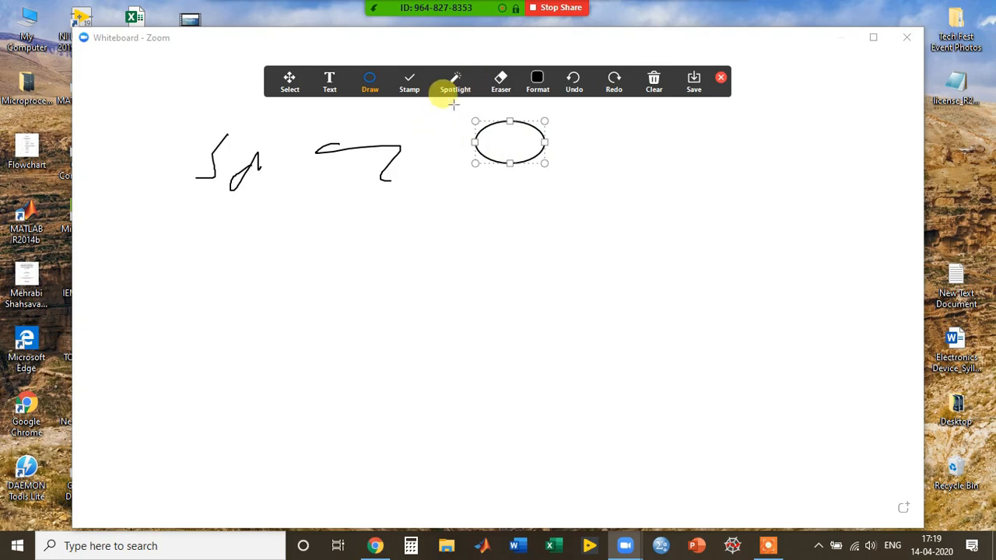
# Erase the stroke and ellipse, then clear all drawings from the whiteboard.
pyautogui.click(509, 78)
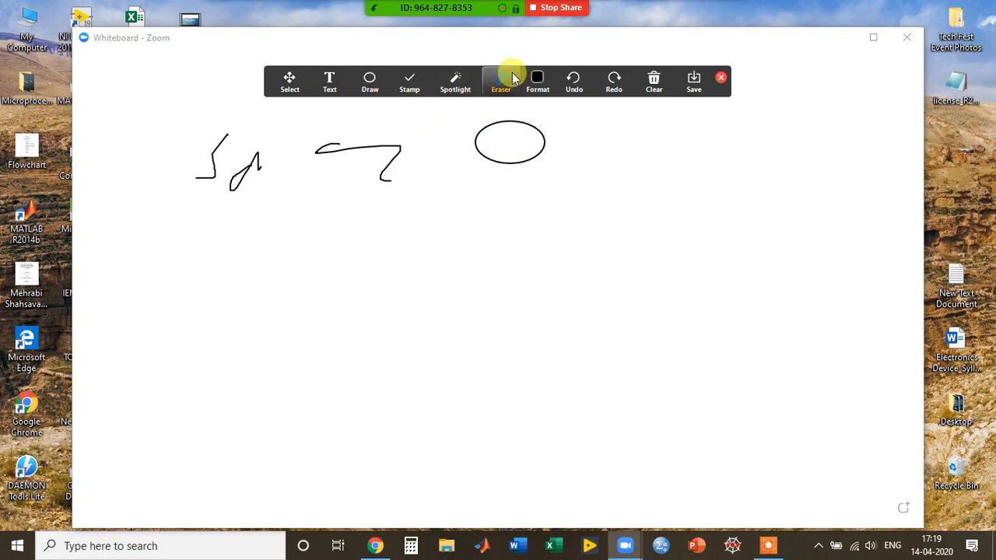
pyautogui.moveTo(333, 126)
pyautogui.mouseDown()
pyautogui.moveTo(408, 144)
pyautogui.moveTo(249, 164)
pyautogui.moveTo(241, 178)
pyautogui.moveTo(201, 160)
pyautogui.mouseUp()
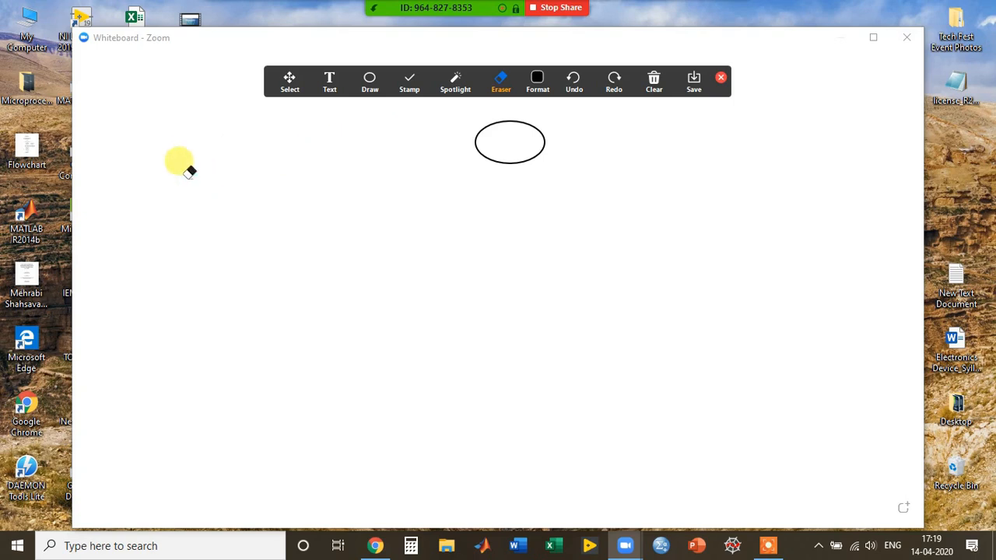
pyautogui.click(540, 150)
pyautogui.click(667, 92)
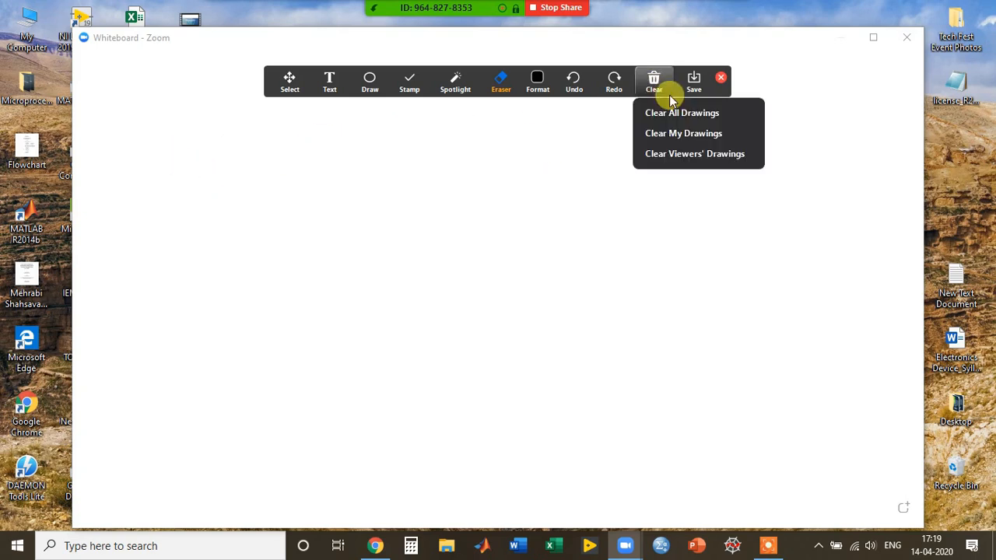
pyautogui.click(667, 112)
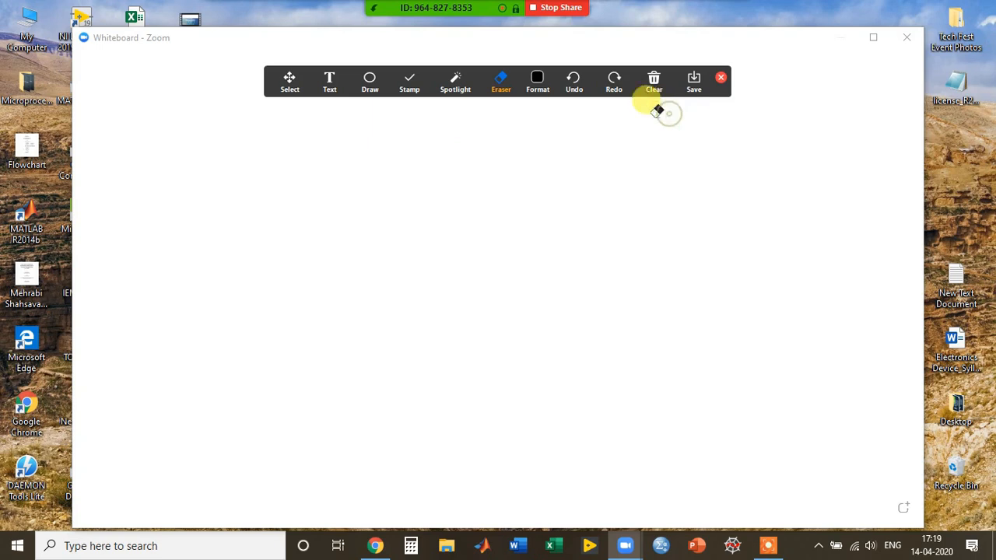
pyautogui.click(331, 91)
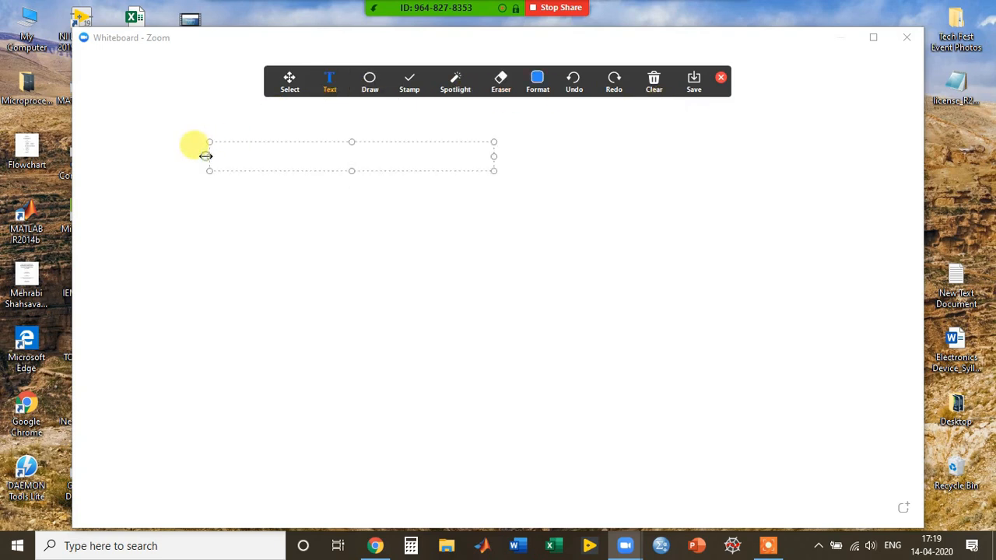
# Write 'Hello Students' on the whiteboard and close the annotation toolbar.
pyautogui.write('Hello Students')
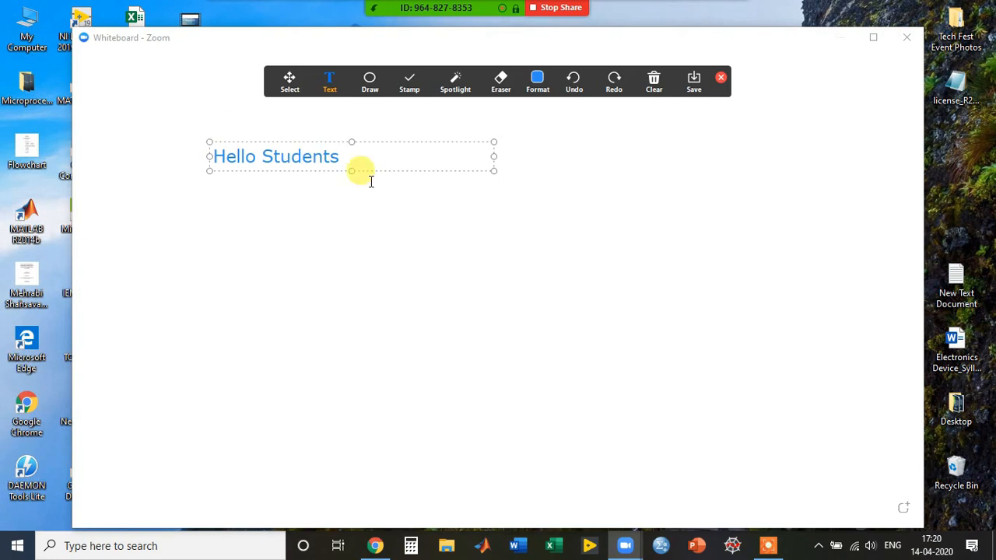
pyautogui.click(420, 226)
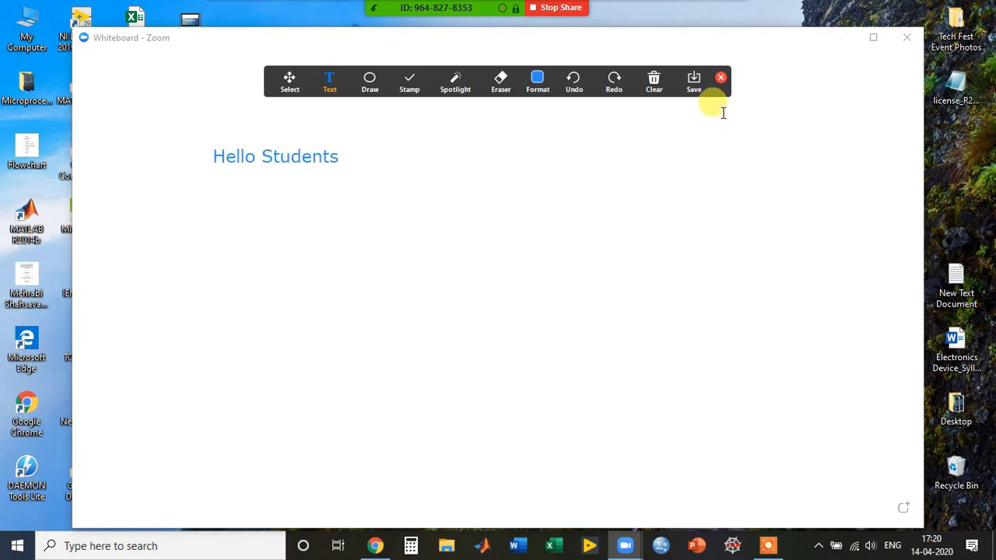
pyautogui.click(721, 78)
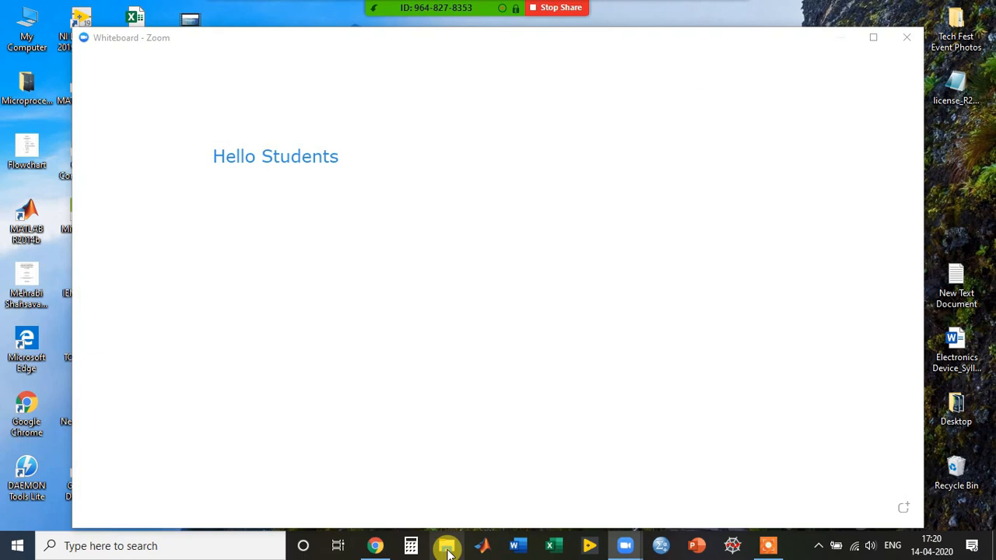
# Open '9. Modulation Techniques' from File Explorer's Recent files, then minimize Explorer.
pyautogui.click(447, 546)
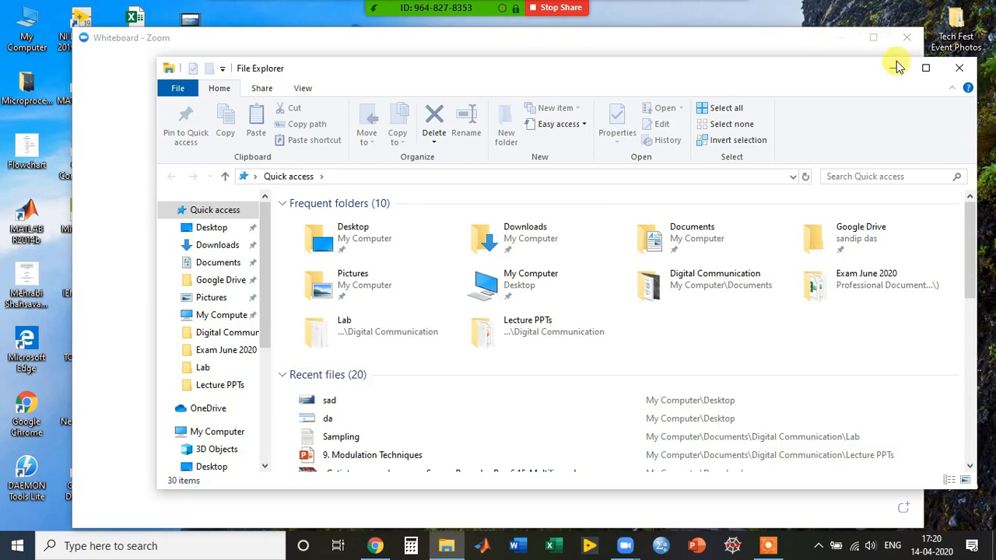
pyautogui.click(933, 68)
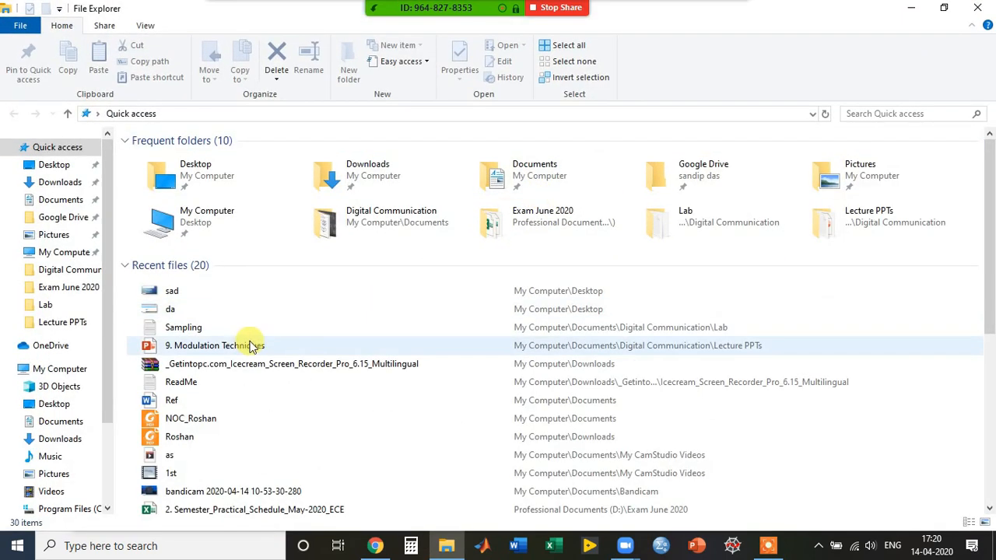
pyautogui.click(218, 351)
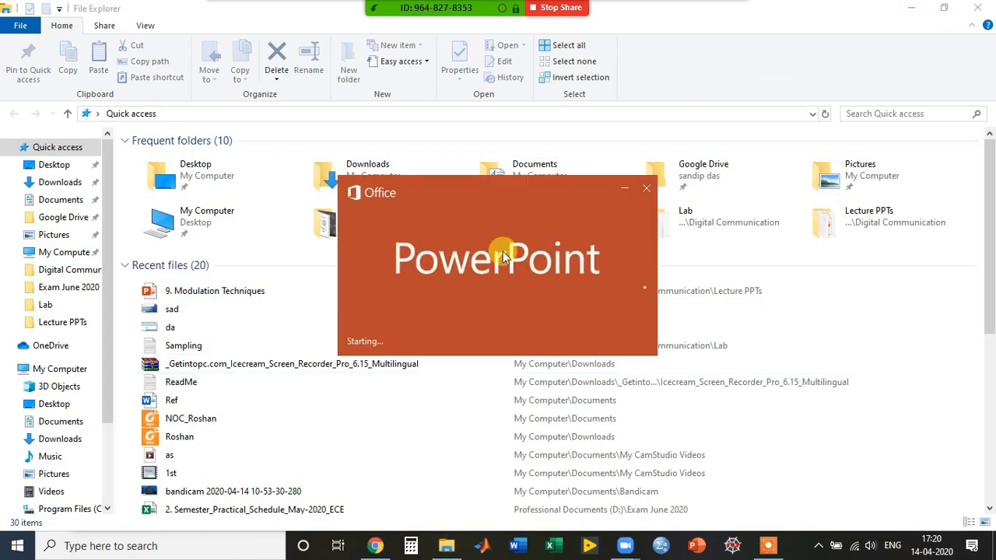
pyautogui.click(917, 16)
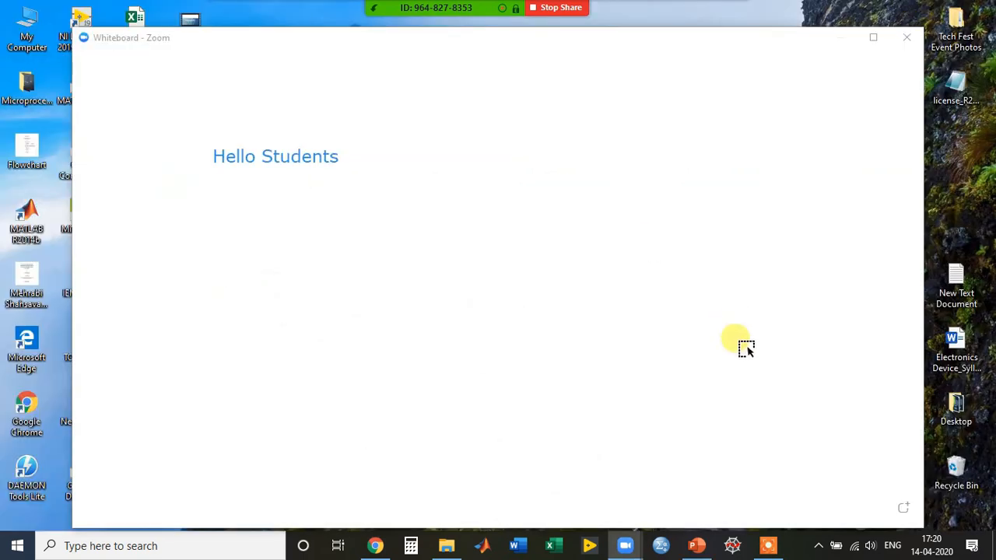
# Replace the whiteboard share with the File Explorer window, open at Quick access.
pyautogui.moveTo(544, 12)
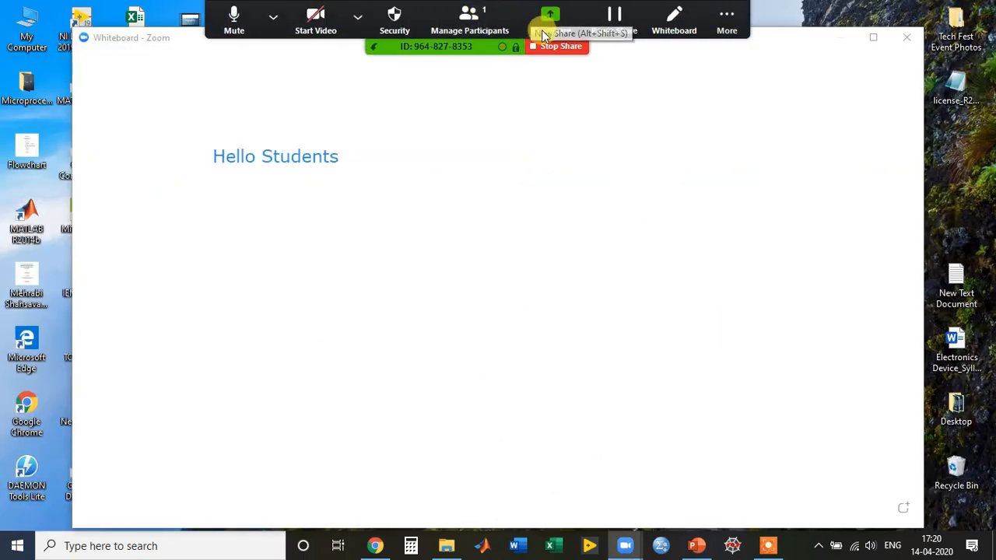
pyautogui.click(534, 26)
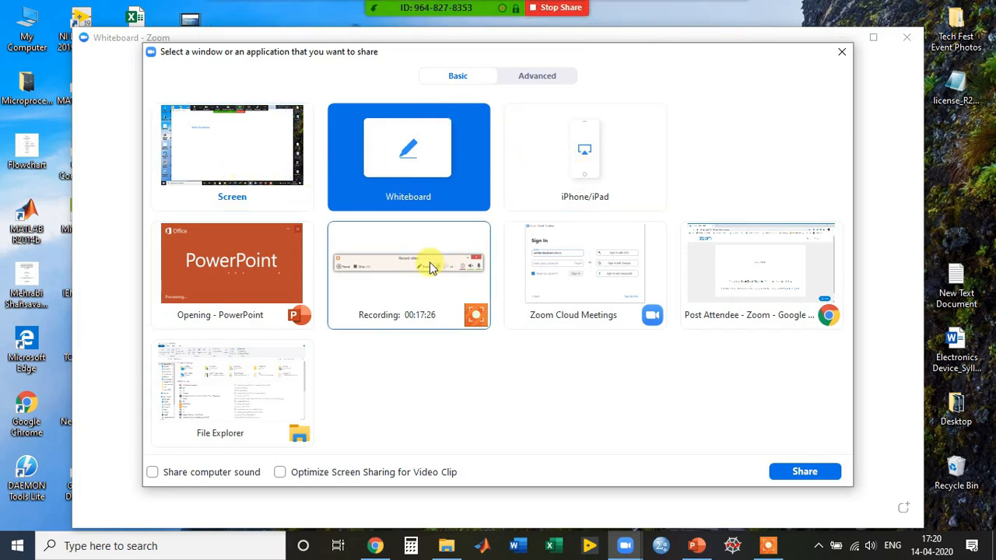
pyautogui.click(210, 420)
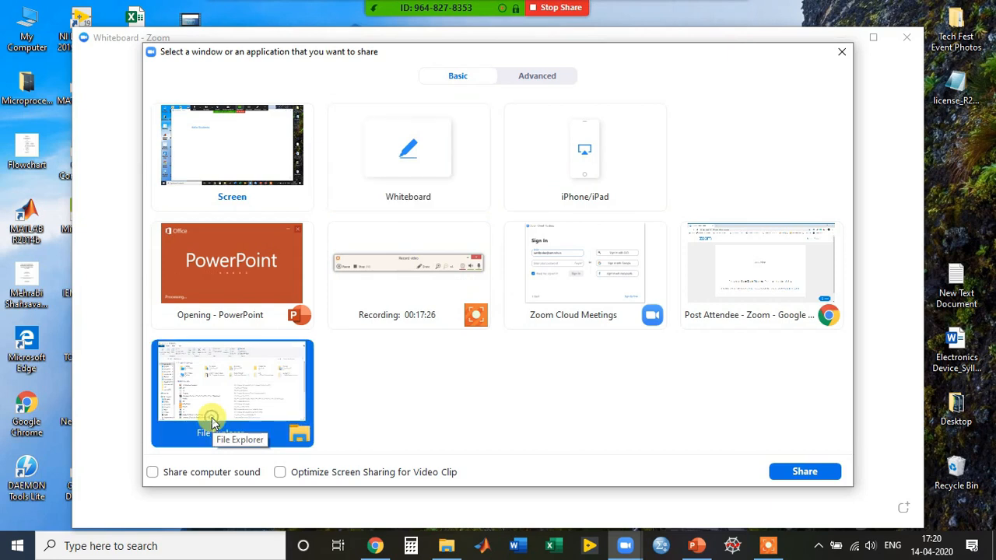
pyautogui.click(804, 475)
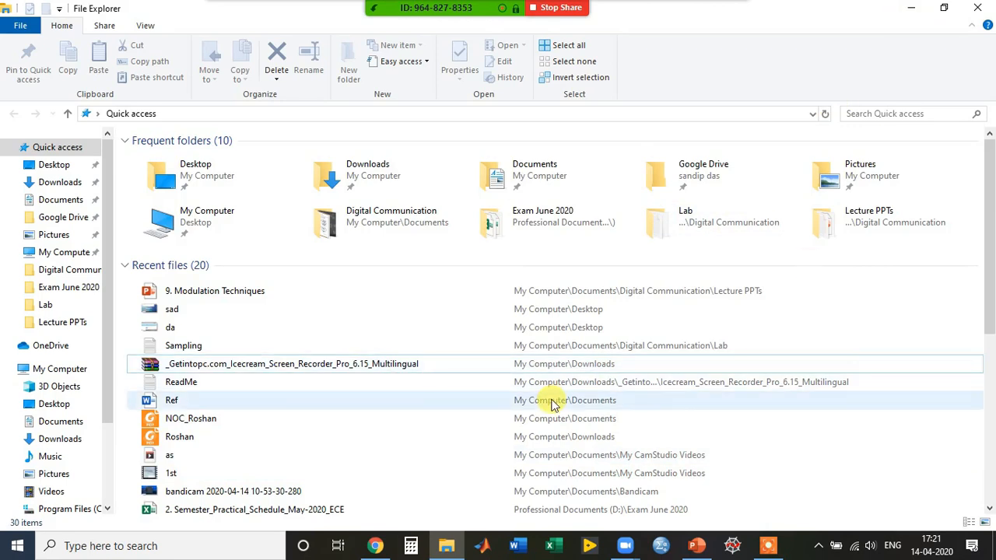
# Share the 'Post Attendee - Zoom - Google Chrome' window instead of File Explorer.
pyautogui.moveTo(471, 6)
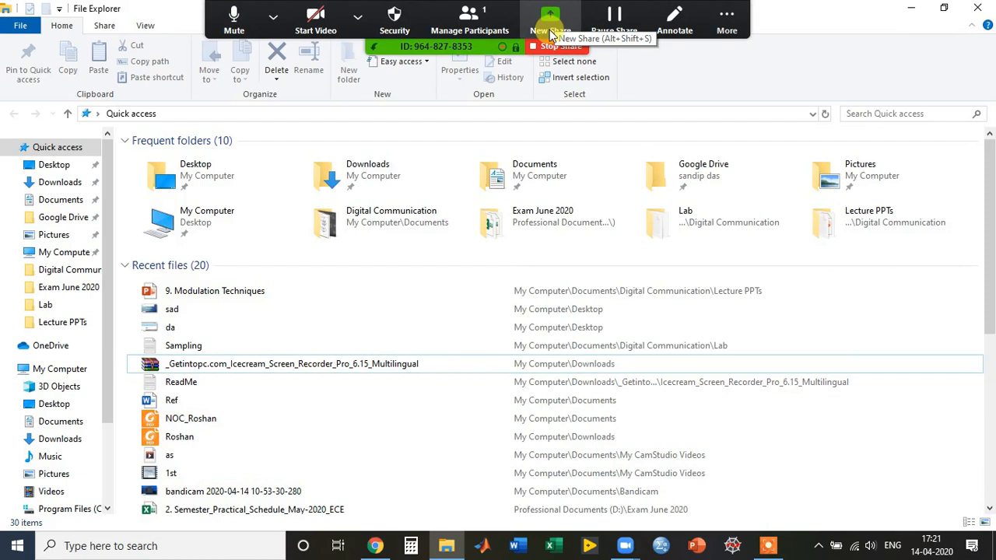
pyautogui.click(551, 31)
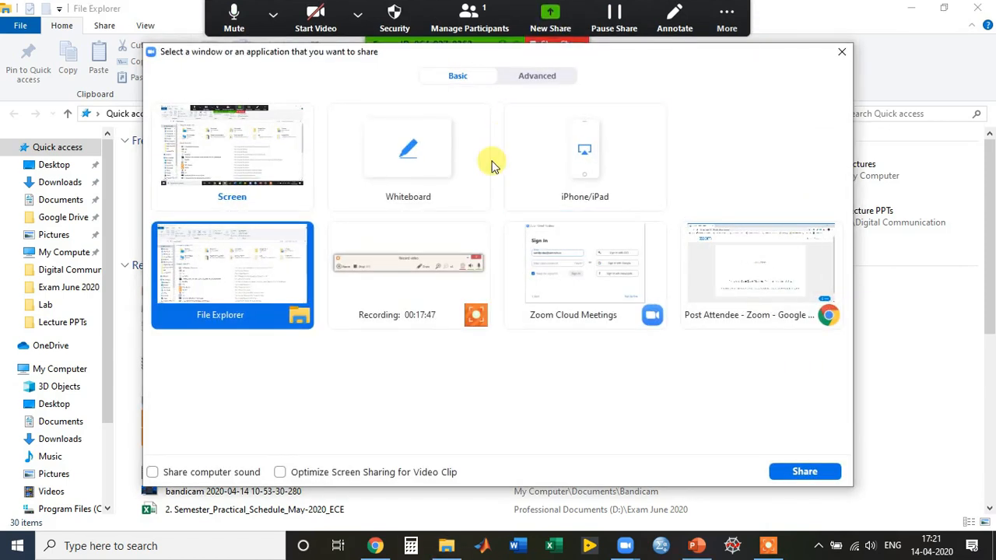
pyautogui.click(698, 254)
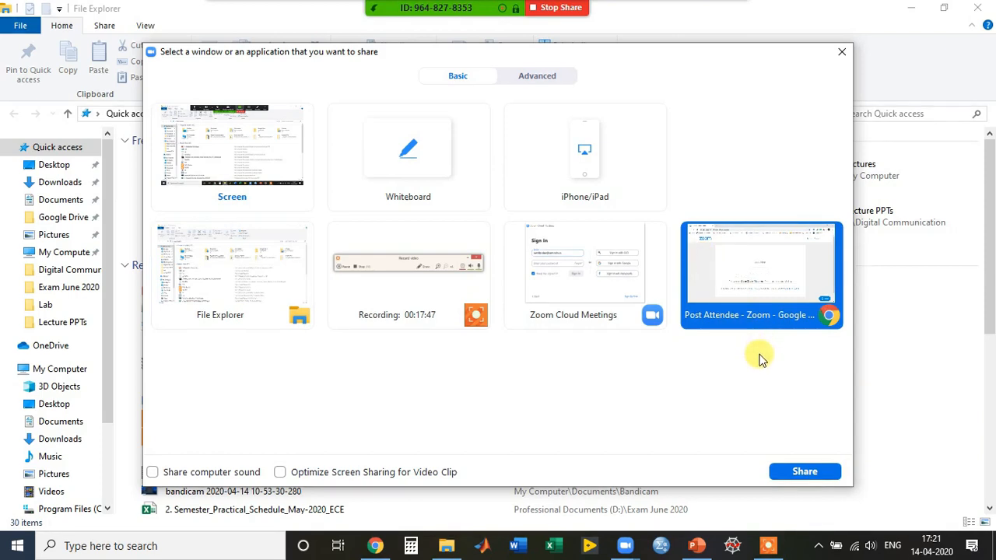
pyautogui.click(804, 472)
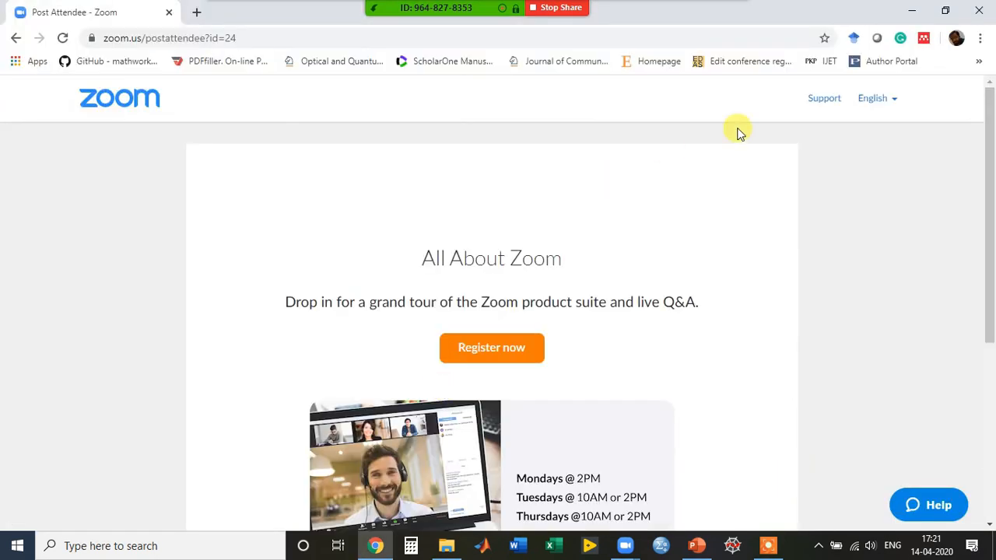
# Share the '9. Modulation Techniques - PowerPoint' window instead of the Chrome page.
pyautogui.moveTo(545, 6)
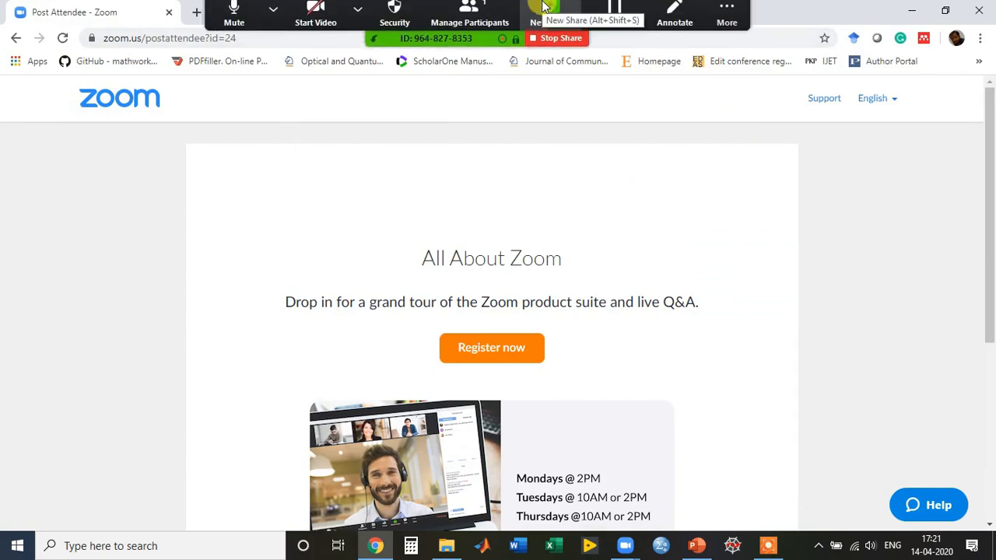
pyautogui.click(546, 10)
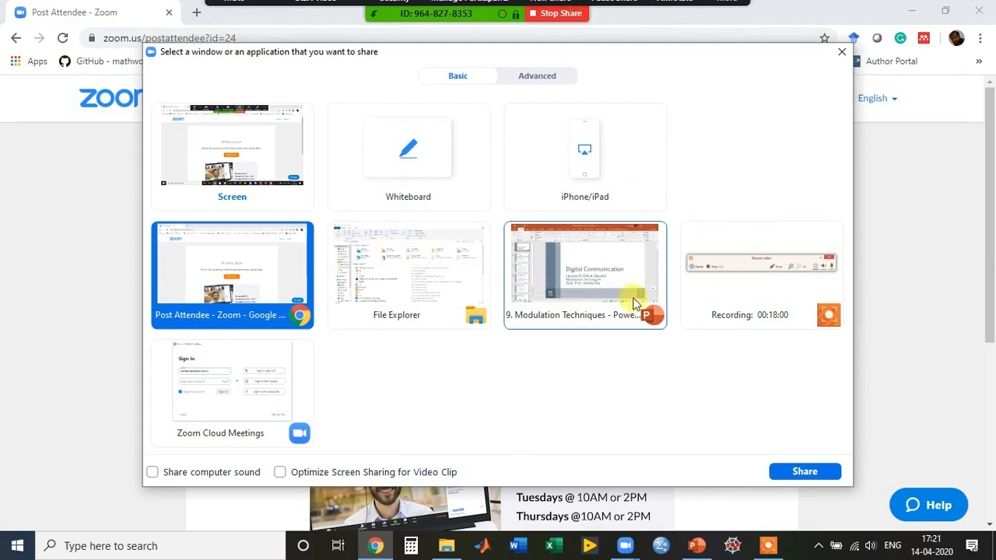
pyautogui.click(603, 268)
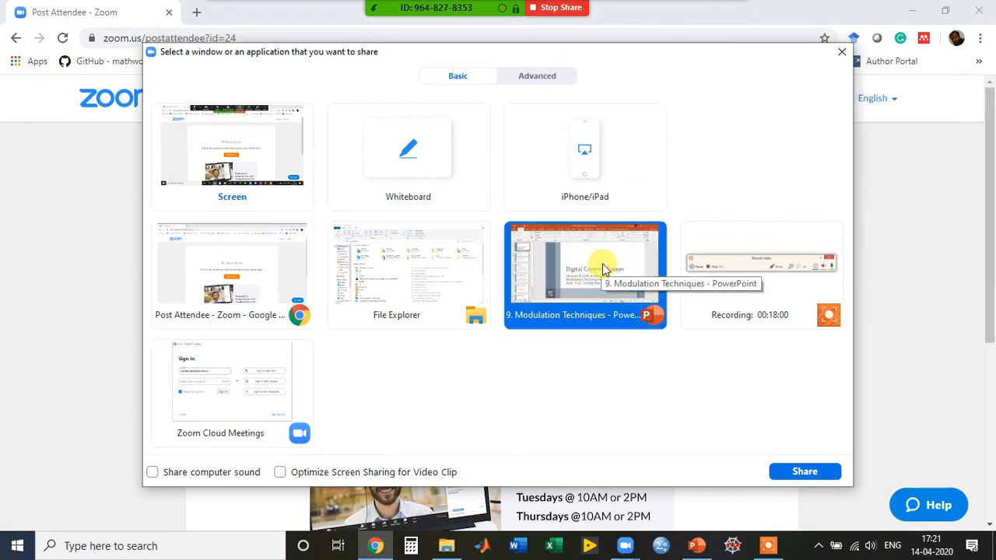
pyautogui.click(779, 471)
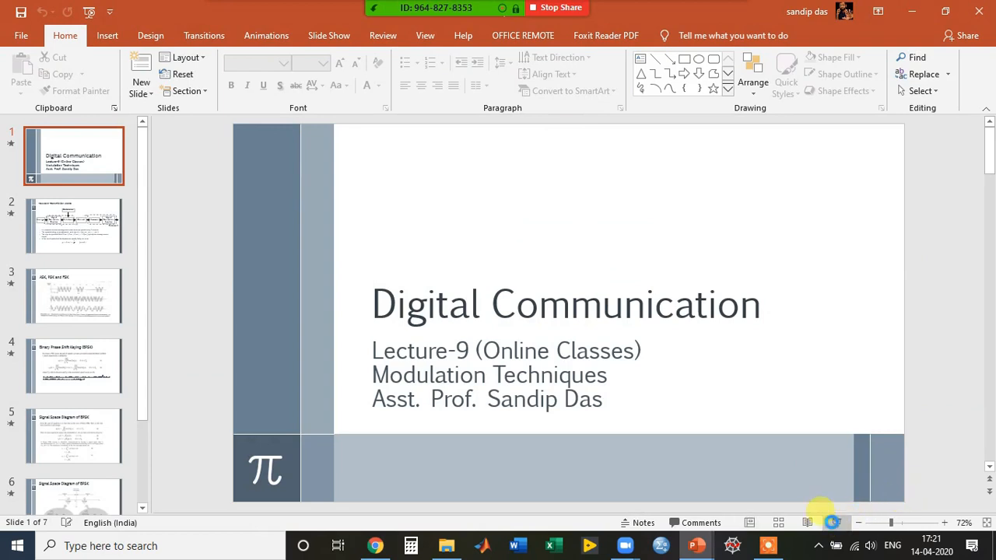
# Start the slideshow with F5 and advance to the Passband Transmission Model slide.
pyautogui.press('F5')
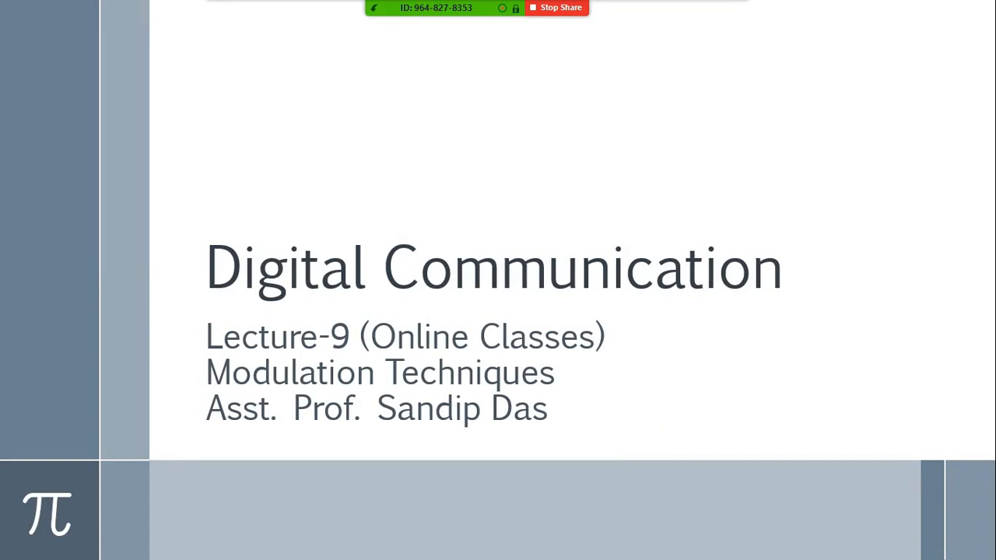
pyautogui.press('Right')
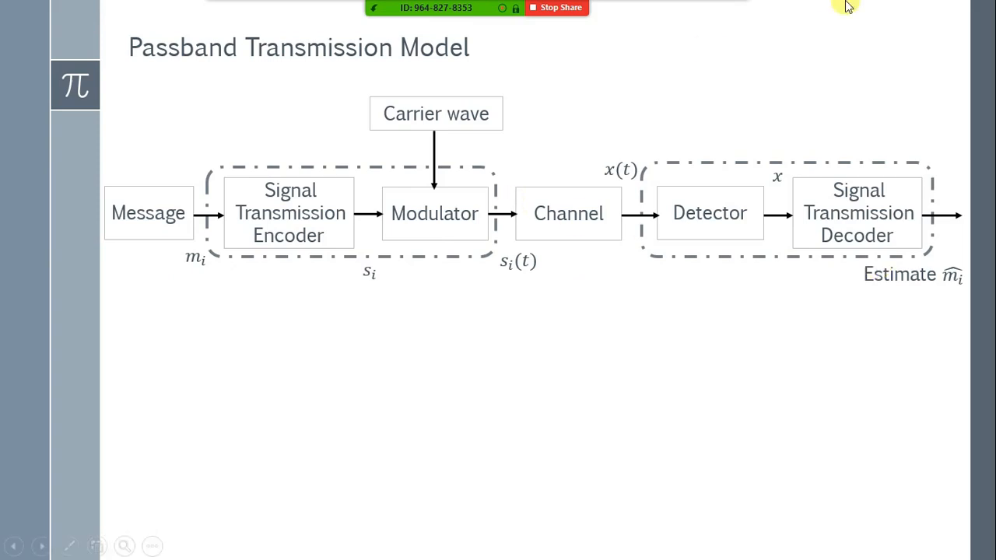
# Bring up Zoom's annotation toolbar over the shared slide, after briefly browsing its shapes.
pyautogui.click(727, 17)
pyautogui.click(671, 21)
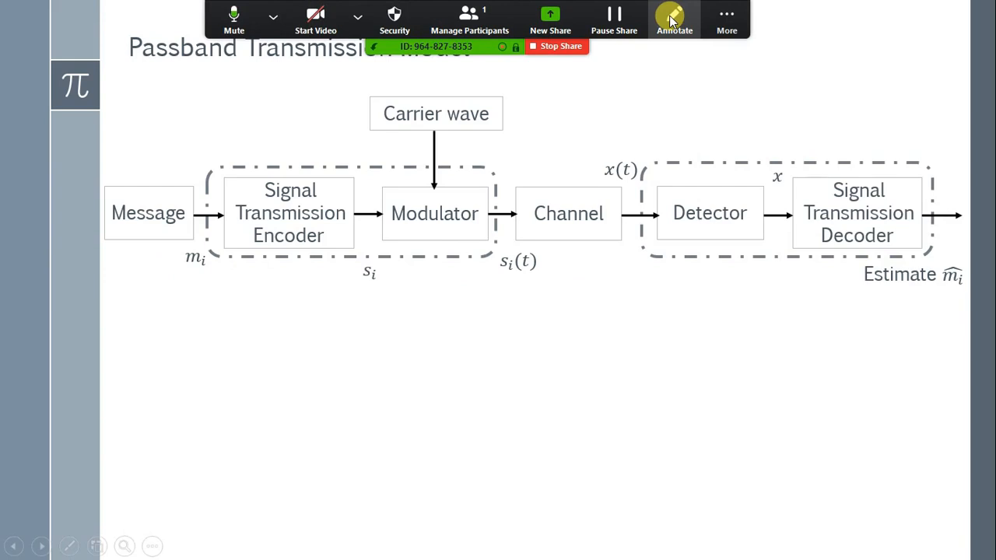
pyautogui.click(671, 21)
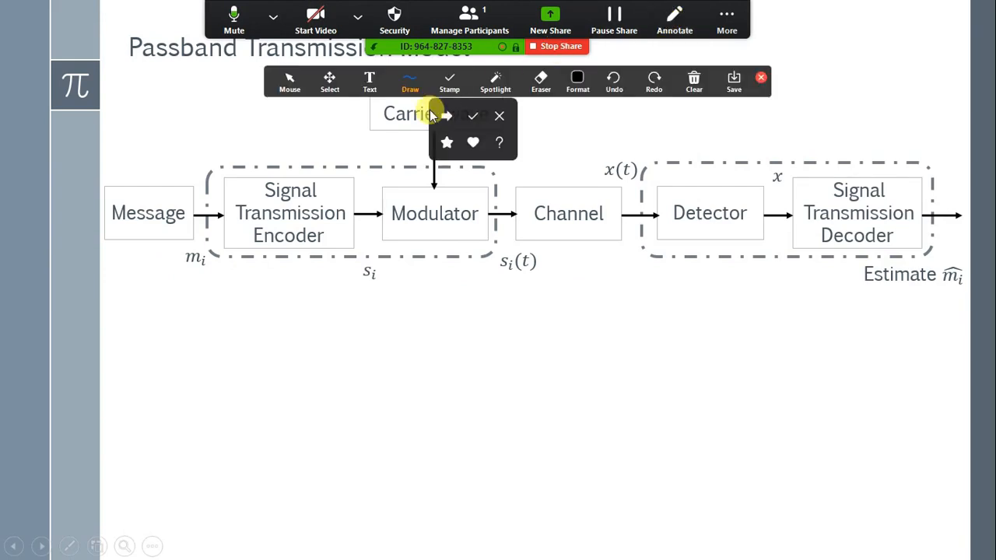
pyautogui.click(410, 81)
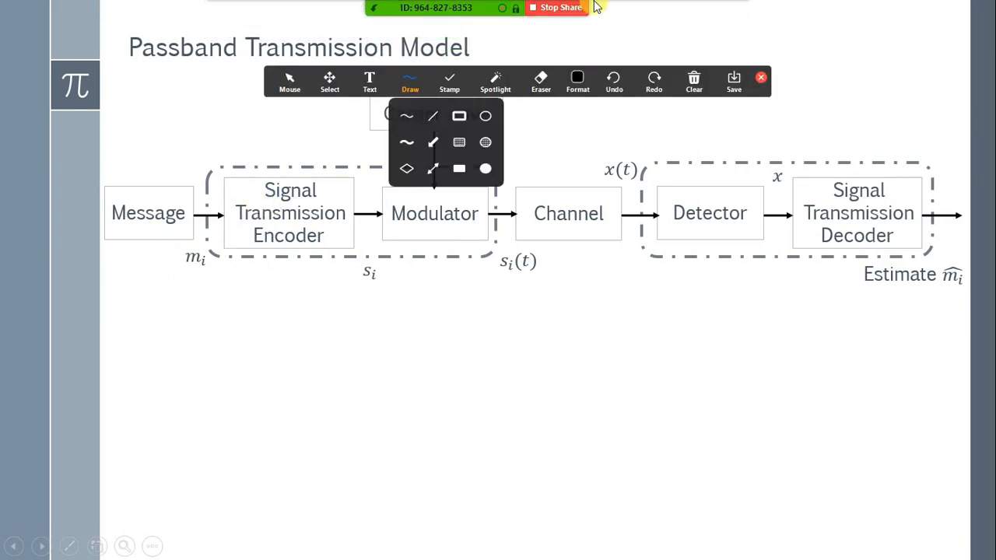
pyautogui.click(761, 77)
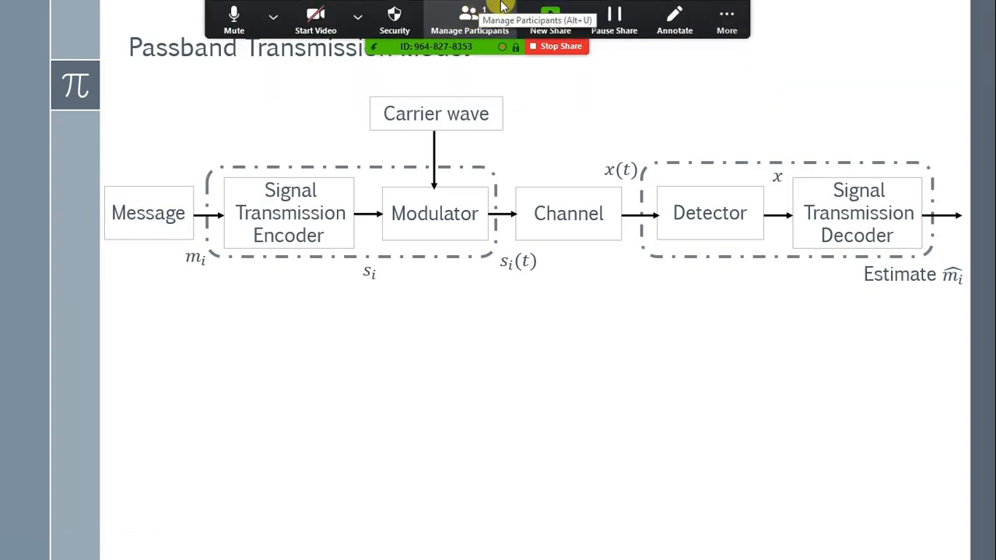
pyautogui.click(735, 16)
pyautogui.click(674, 22)
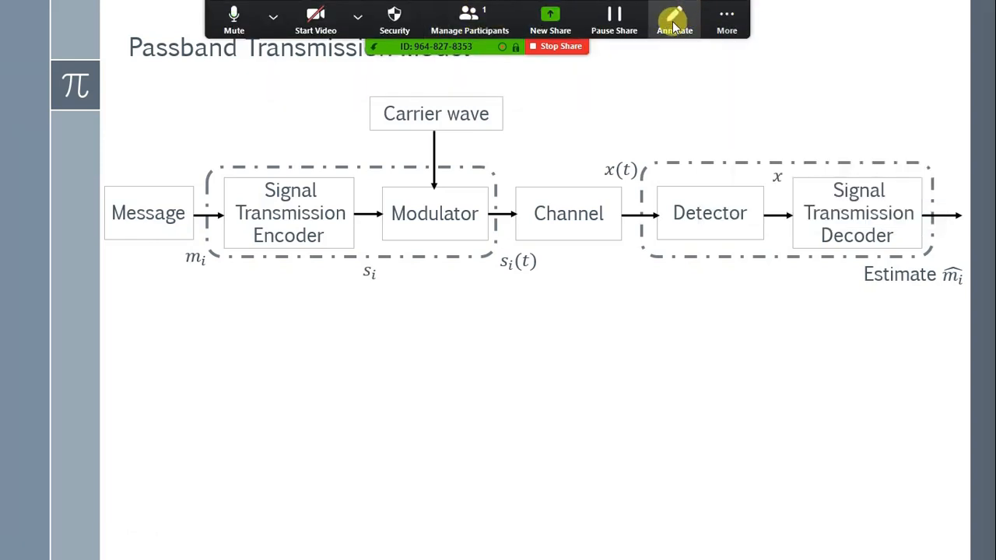
pyautogui.click(687, 14)
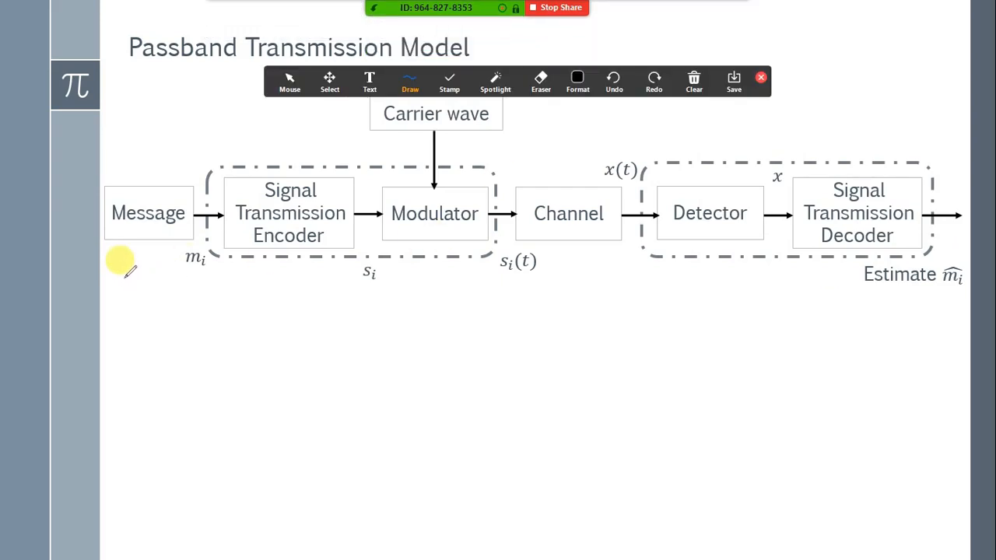
# Tick the Encoder, Modulator and Detector blocks, underline Message and Detector, then check pen colours.
pyautogui.moveTo(111, 274); pyautogui.dragTo(168, 274)
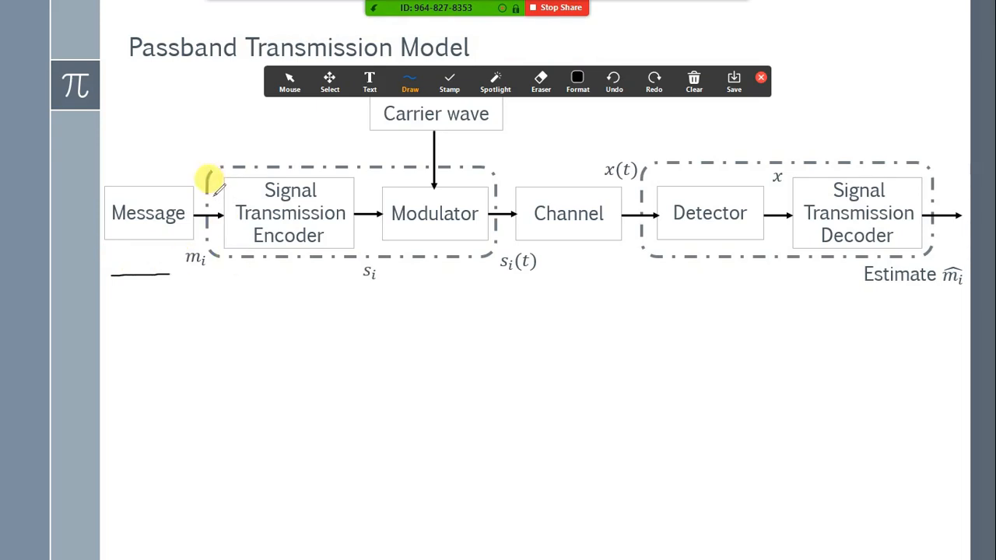
pyautogui.moveTo(213, 194); pyautogui.dragTo(260, 169)
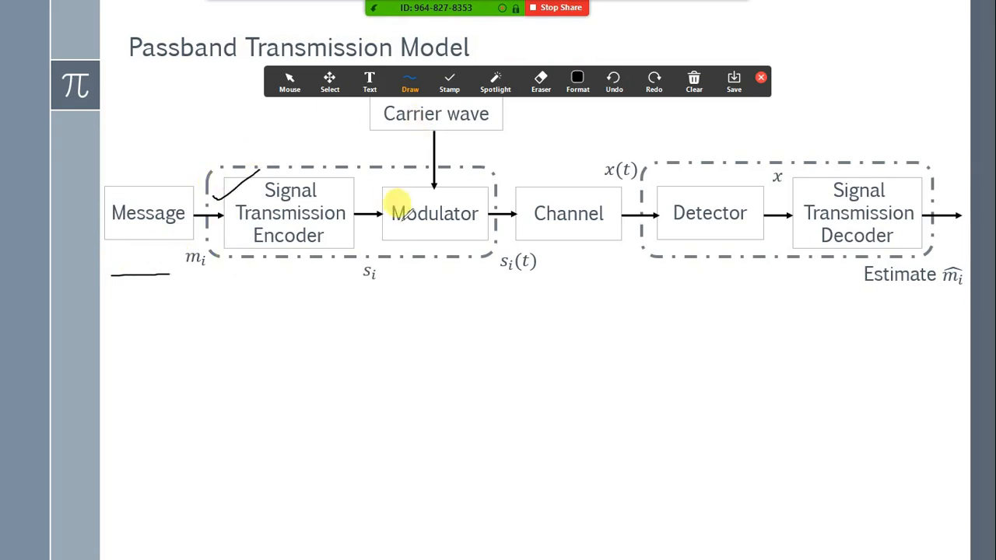
pyautogui.moveTo(378, 194); pyautogui.dragTo(395, 189)
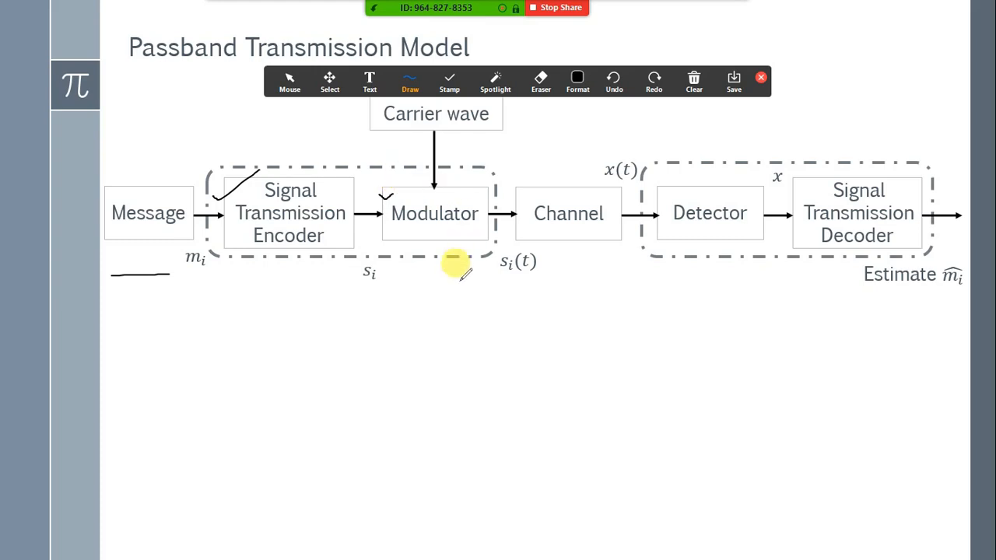
pyautogui.moveTo(652, 195); pyautogui.dragTo(695, 173)
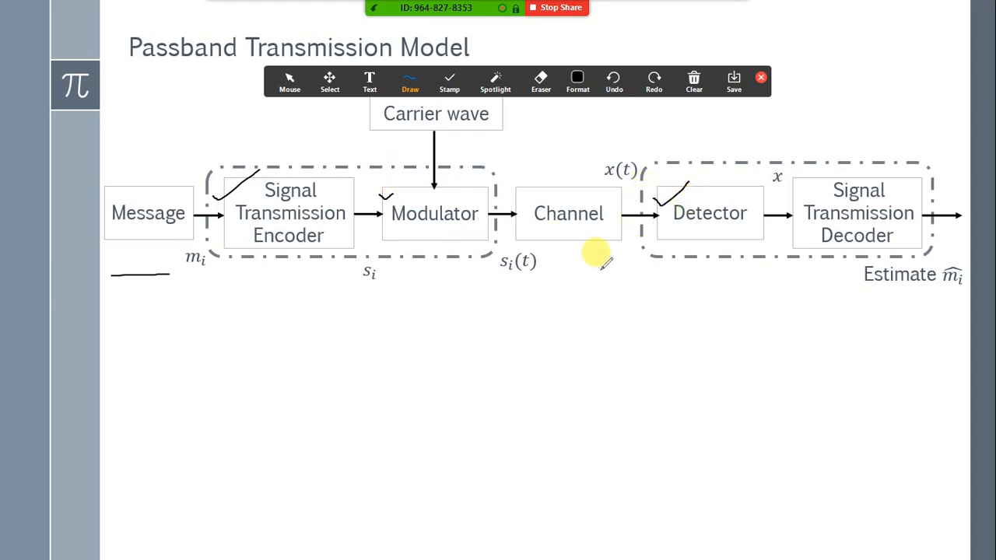
pyautogui.moveTo(658, 266); pyautogui.dragTo(716, 261)
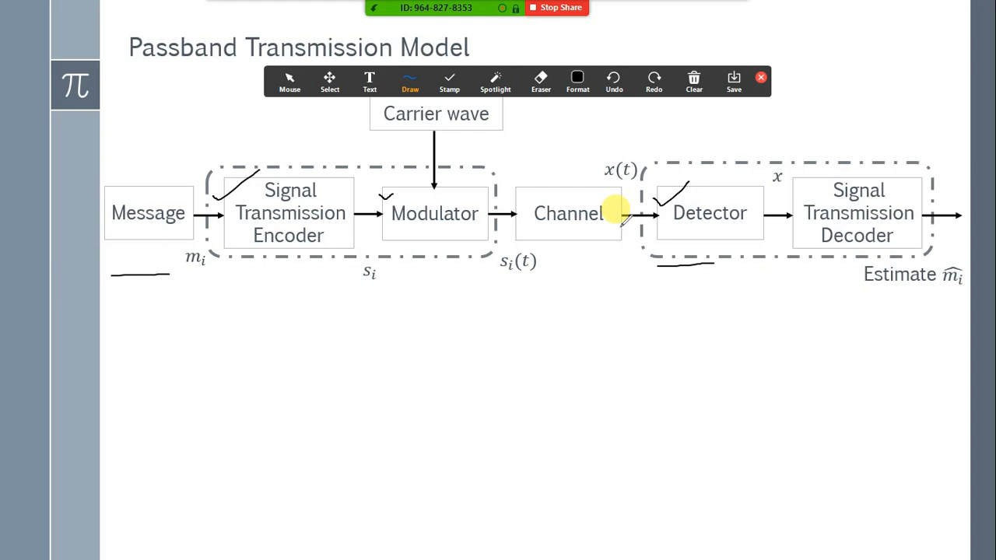
pyautogui.click(579, 78)
pyautogui.click(582, 76)
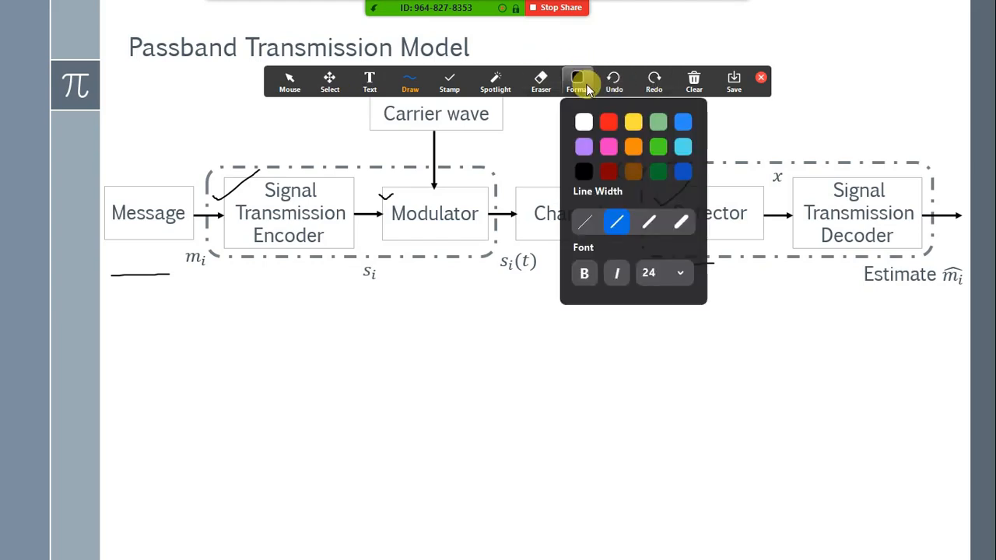
# Choose the spotlight pointer from the annotation toolbar's Spotlight popup.
pyautogui.moveTo(430, 92)
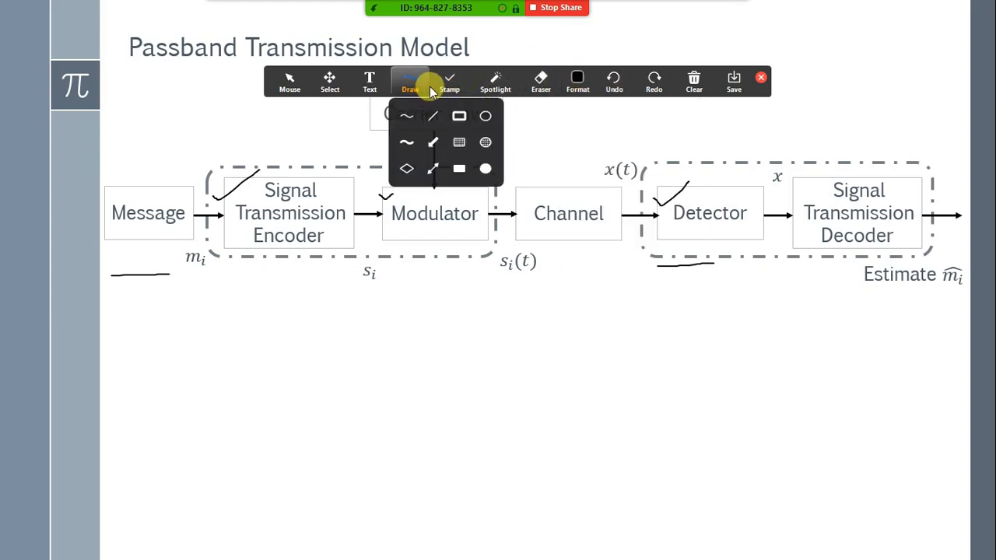
pyautogui.moveTo(487, 88)
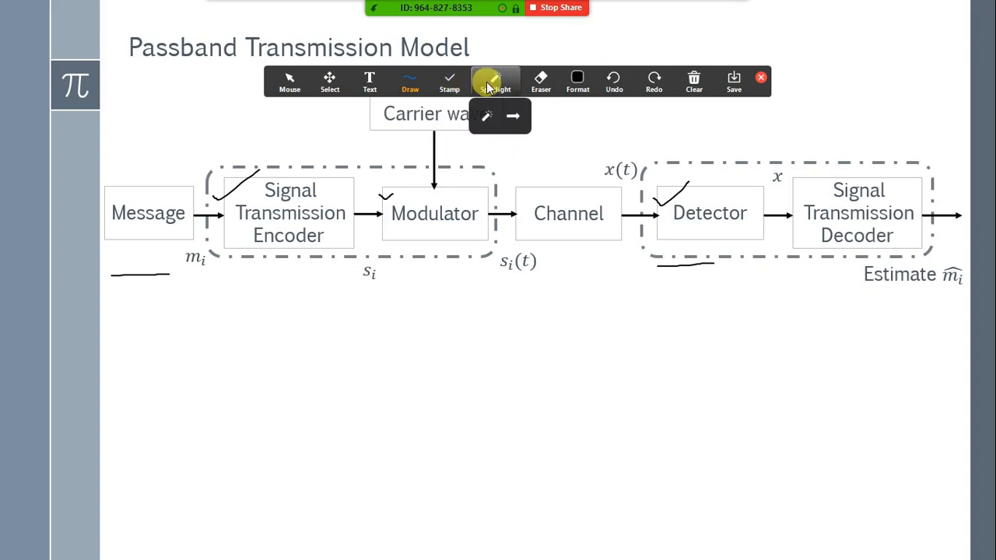
pyautogui.click(487, 123)
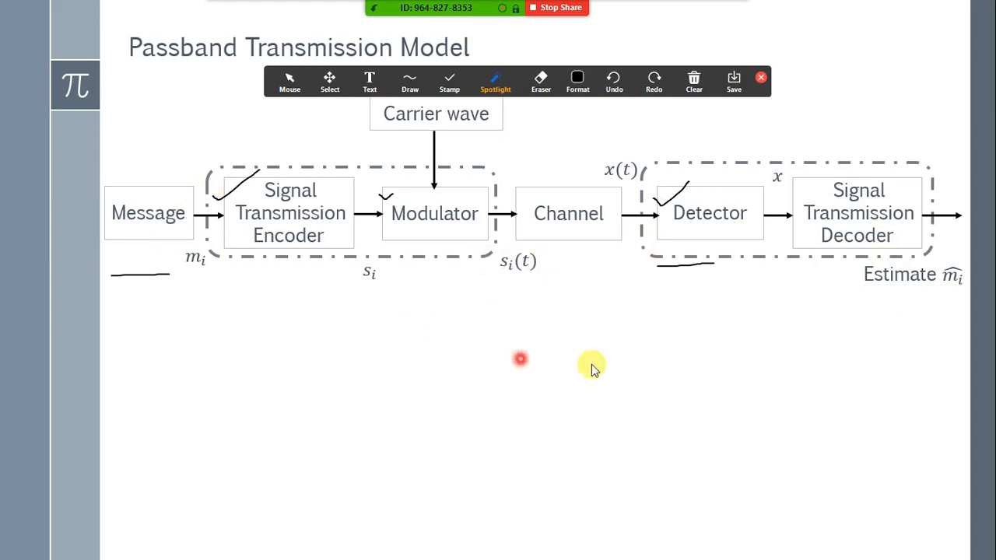
# Clear all drawings, close the annotation toolbar, and advance to the message-source bullets.
pyautogui.click(696, 89)
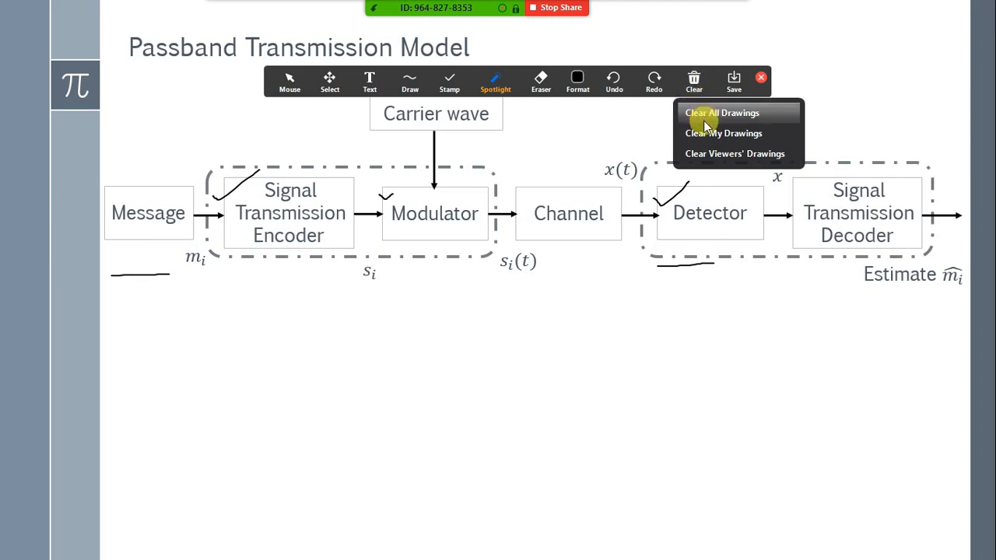
pyautogui.click(718, 121)
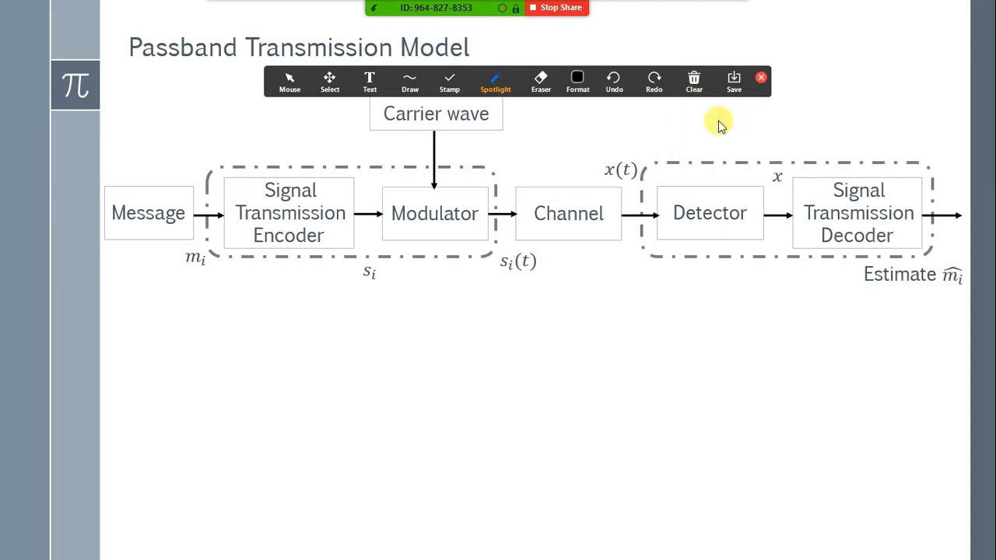
pyautogui.click(760, 78)
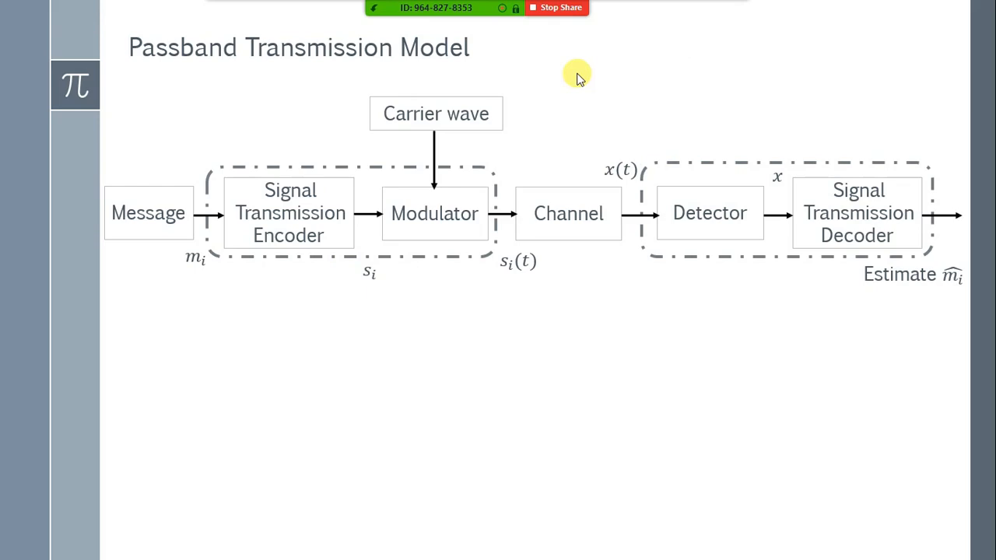
pyautogui.click(222, 298)
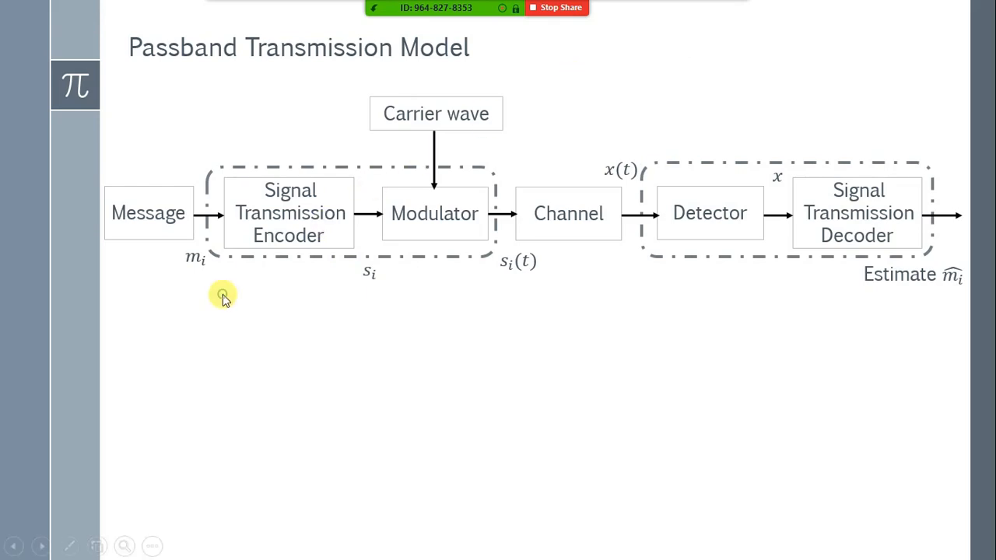
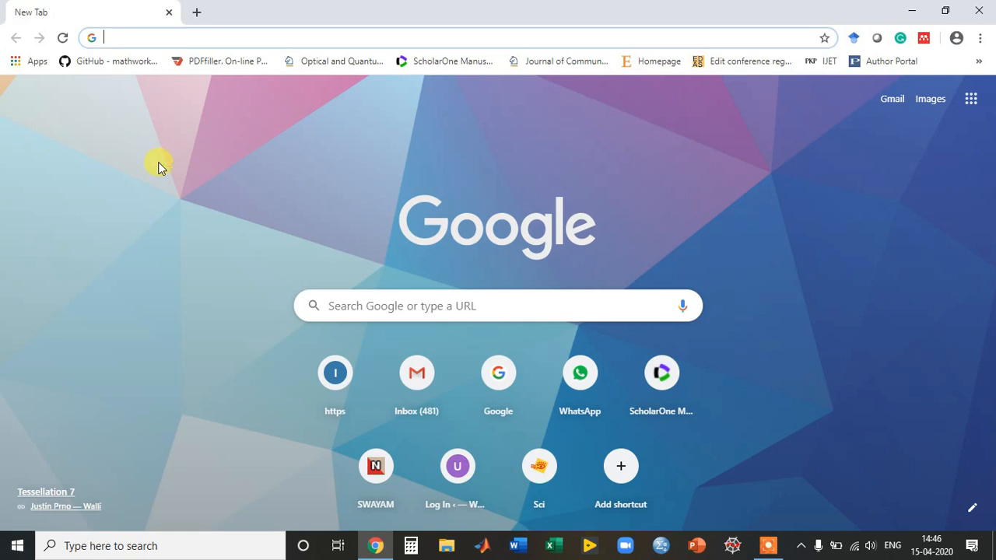
# Load classroom.google.com and sign in with the second listed account and its password.
pyautogui.write('class')
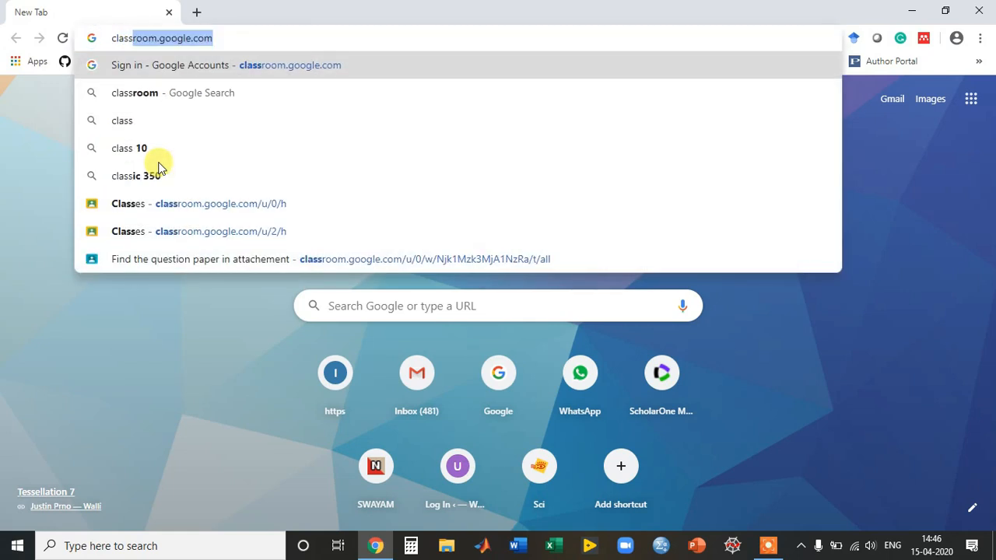
pyautogui.press('Right')
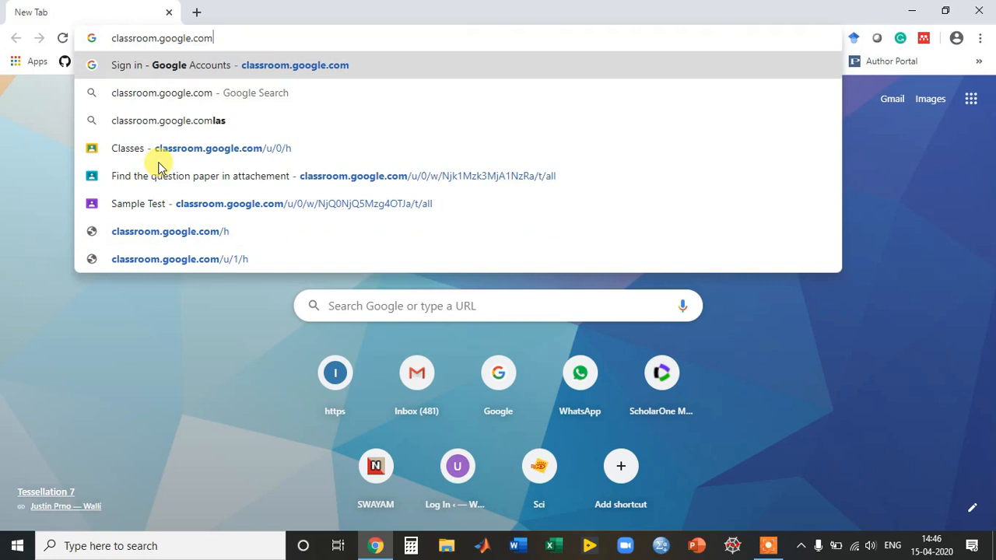
pyautogui.press('Return')
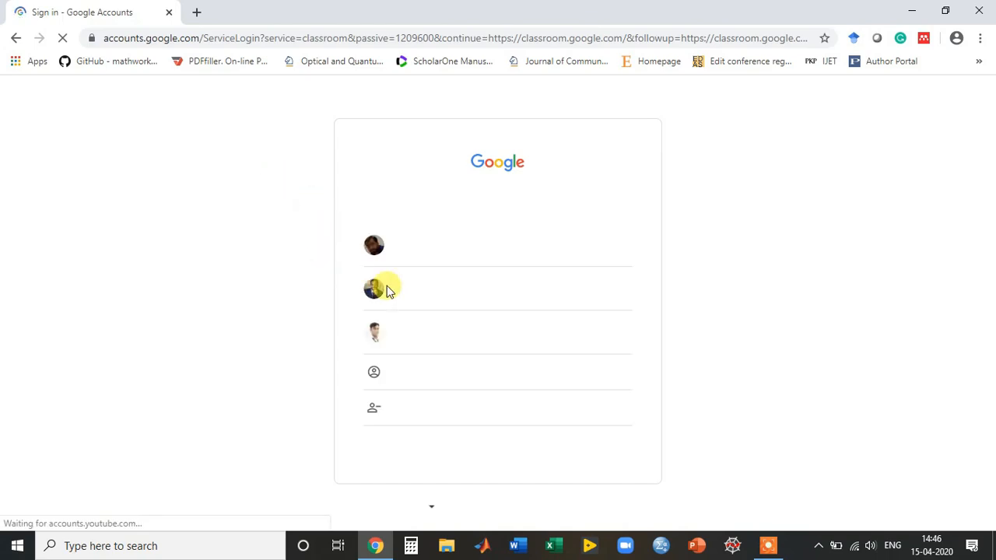
pyautogui.click(483, 295)
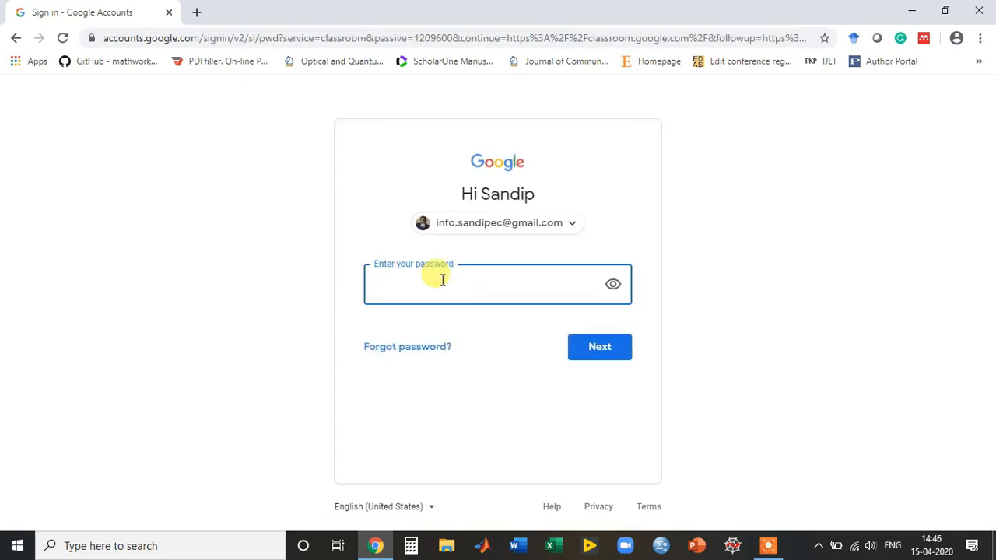
pyautogui.write('••••••••••')
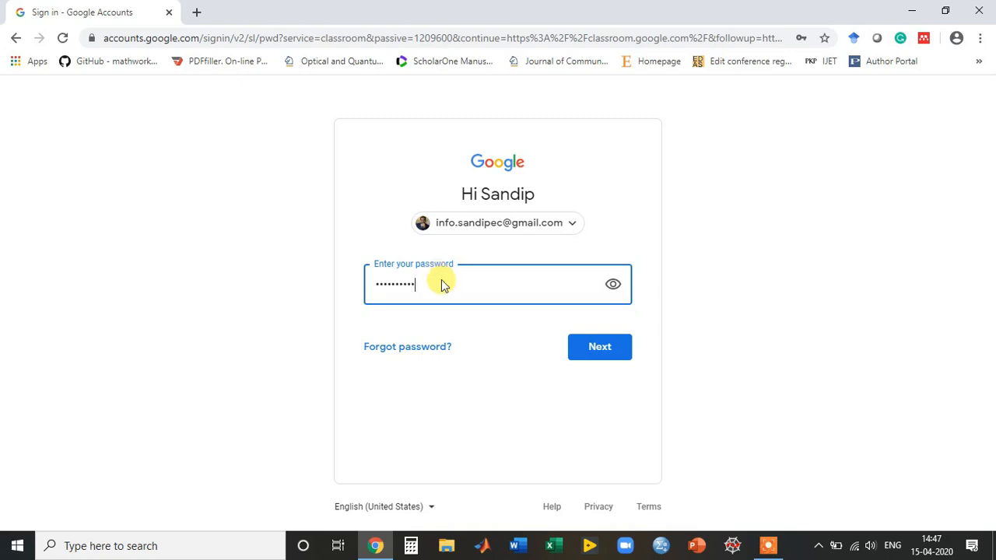
pyautogui.press('Return')
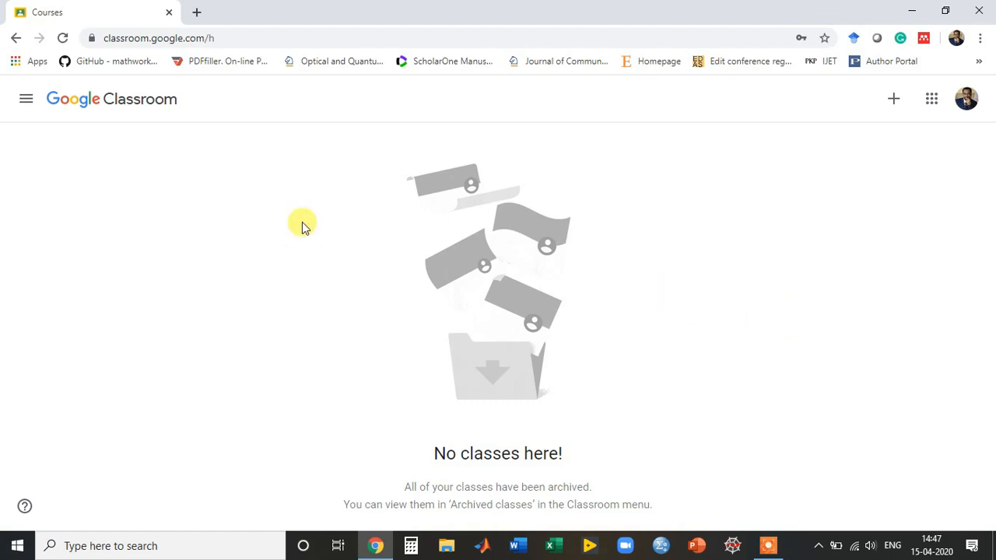
# Start a new class from the + menu and accept the personal-account usage notice.
pyautogui.click(892, 105)
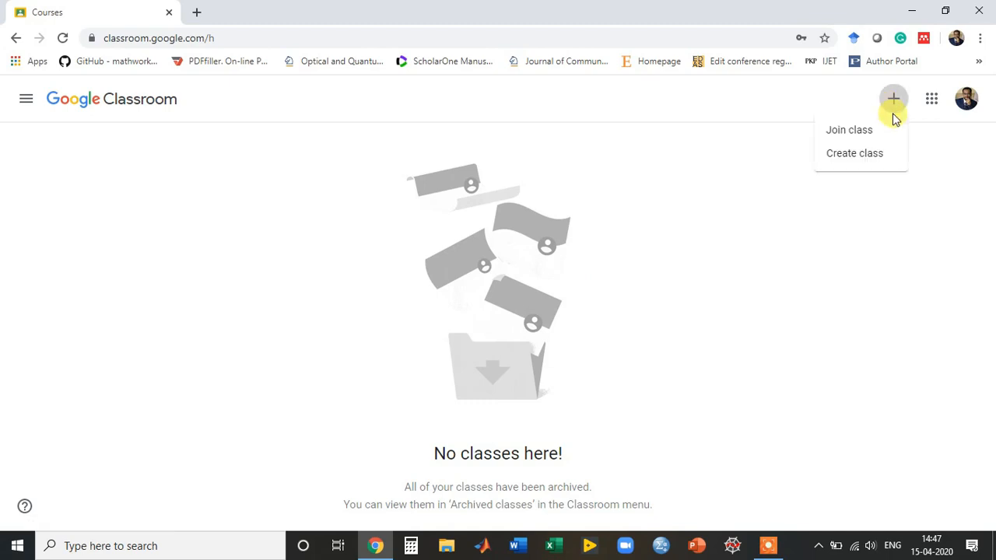
pyautogui.click(871, 155)
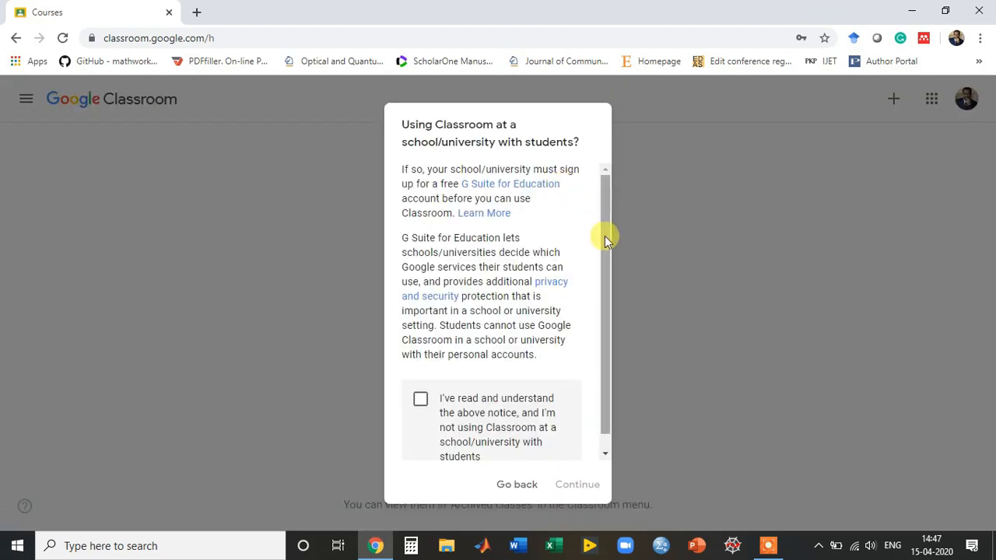
pyautogui.moveTo(605, 242); pyautogui.dragTo(604, 327)
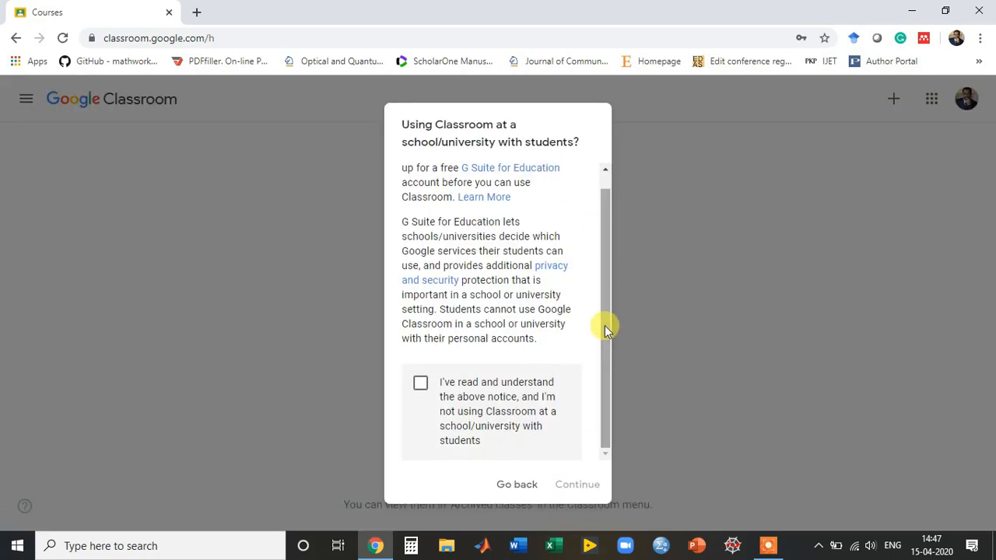
pyautogui.click(420, 384)
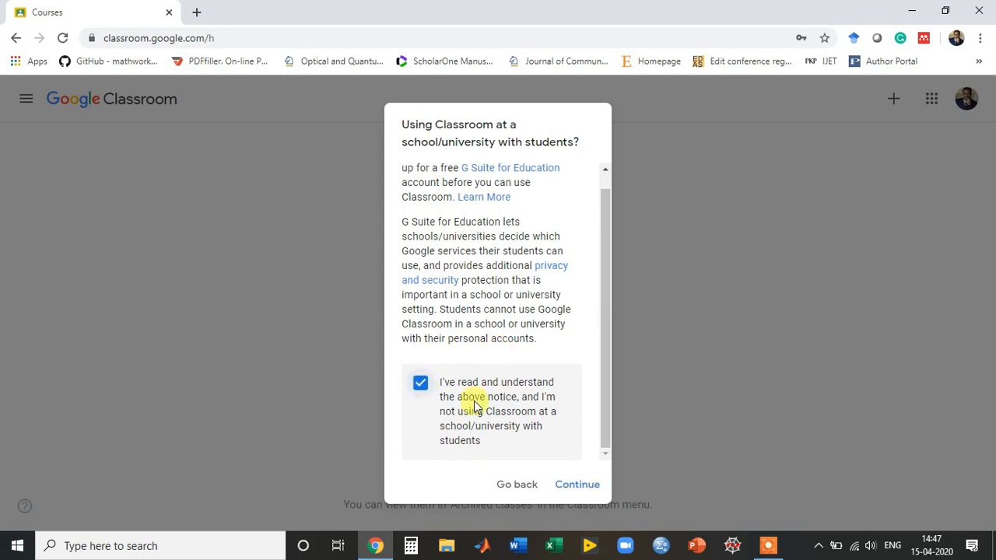
pyautogui.click(567, 485)
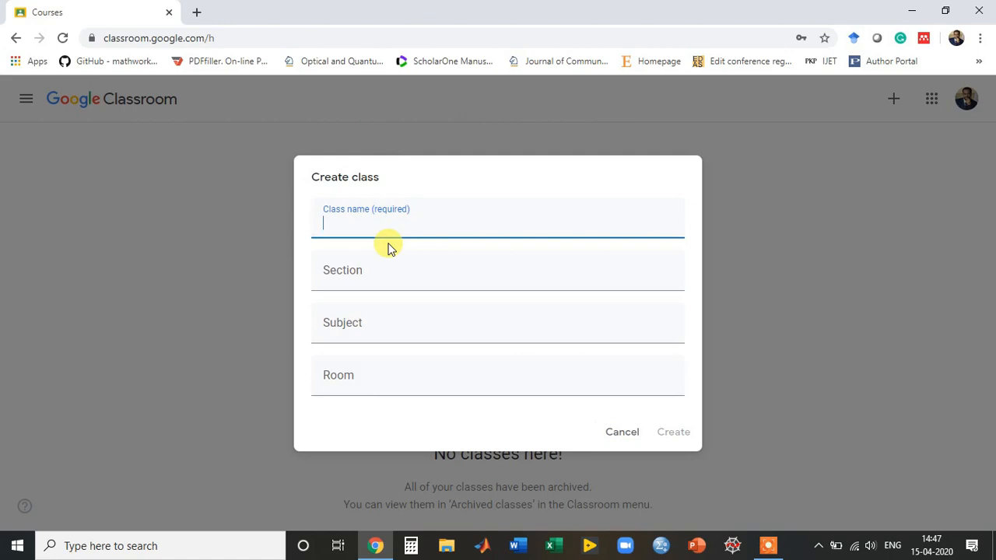
# Create class 'sample classroom' with section A, subject Physics and room 10.
pyautogui.write('sample')
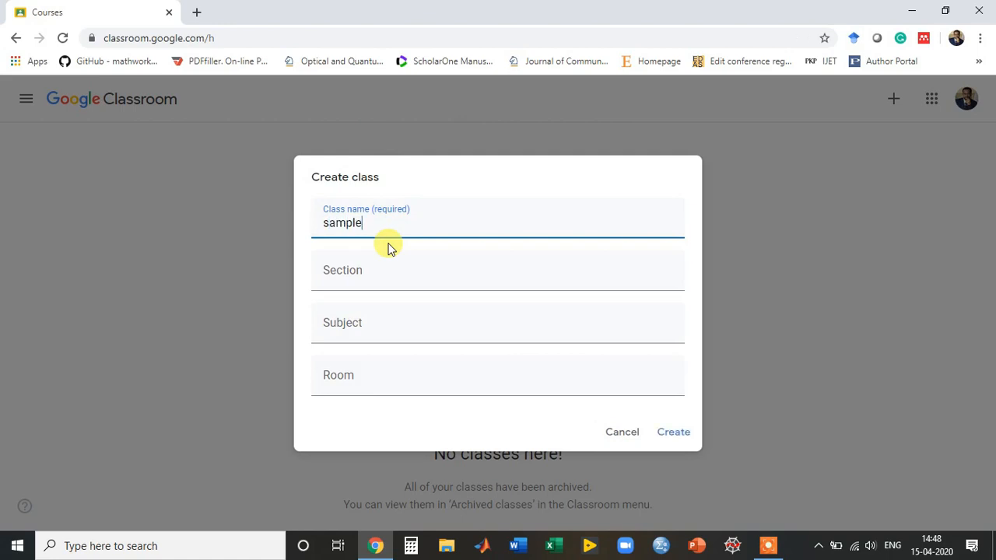
pyautogui.write(' classroom')
pyautogui.press('Tab')
pyautogui.write('A')
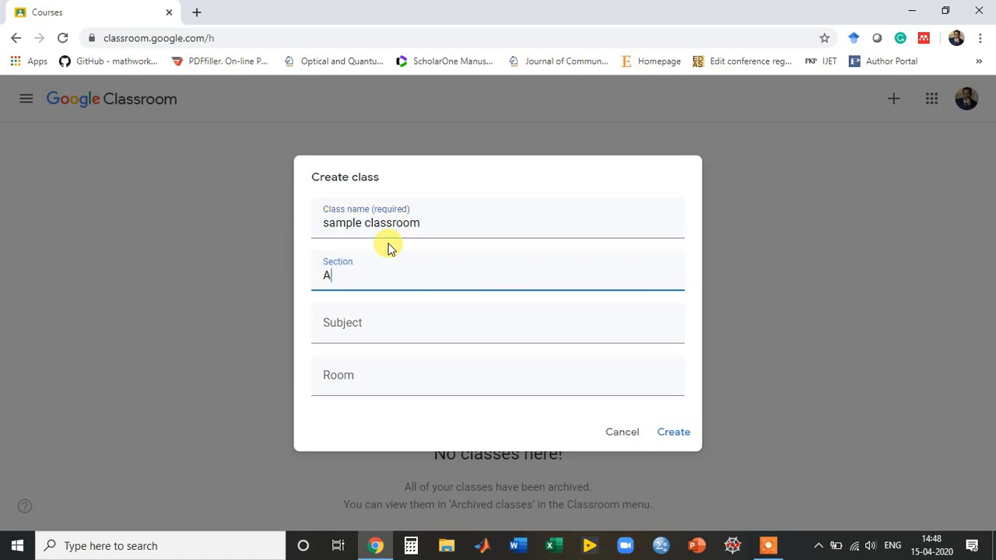
pyautogui.click(364, 322)
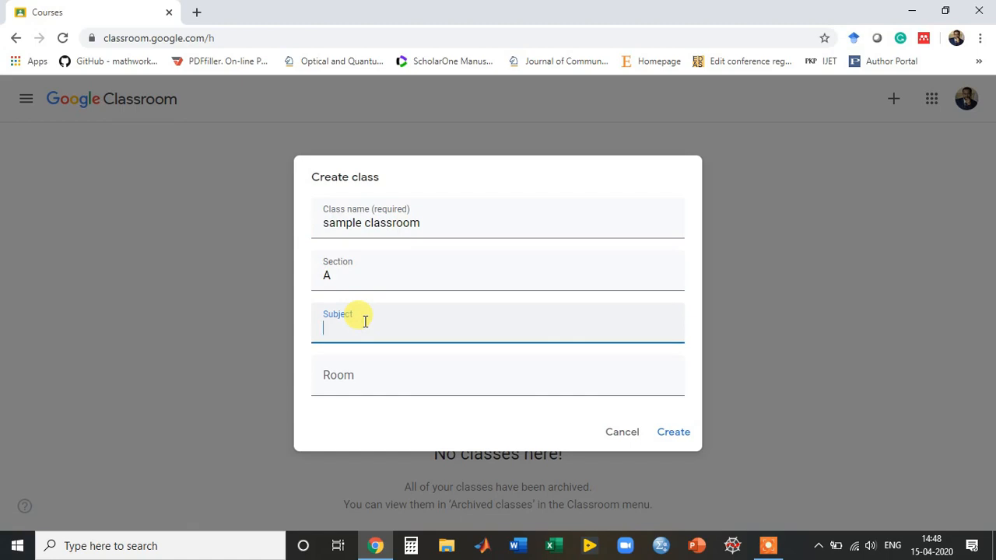
pyautogui.write('Physics')
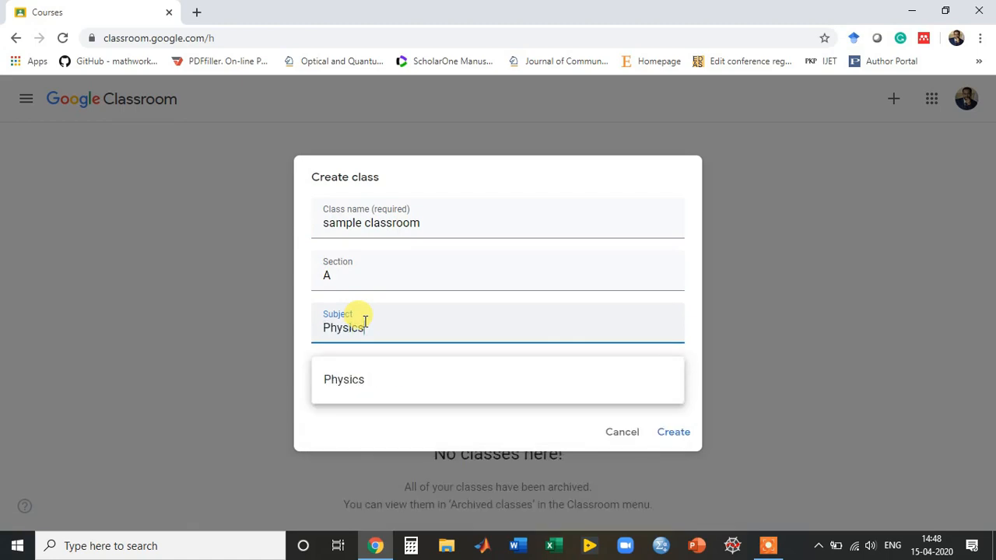
pyautogui.click(355, 389)
pyautogui.click(341, 373)
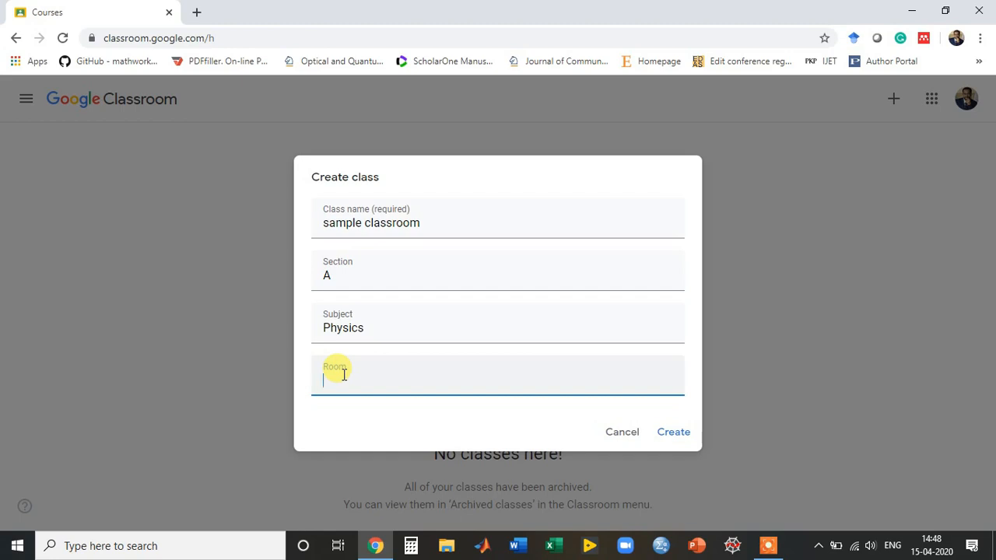
pyautogui.write('10')
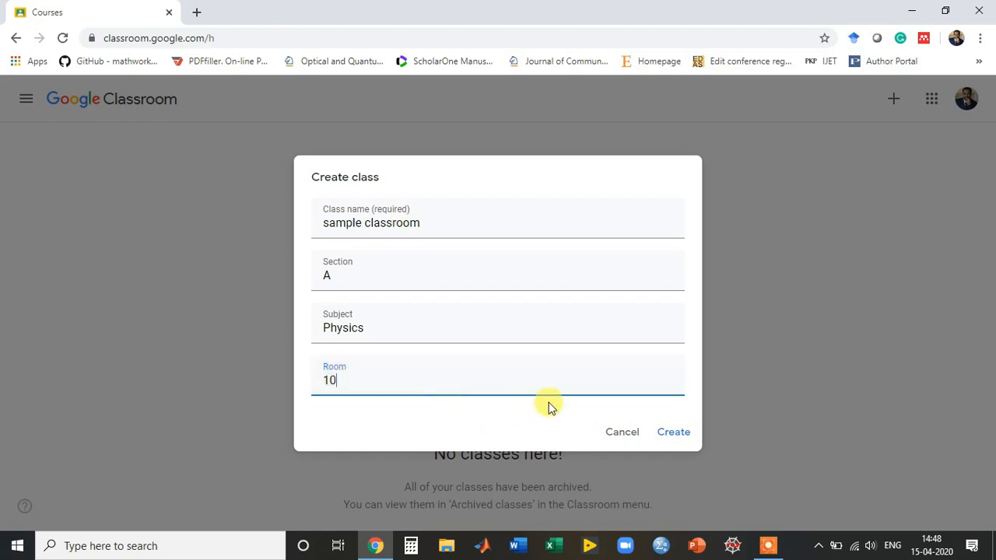
pyautogui.click(677, 437)
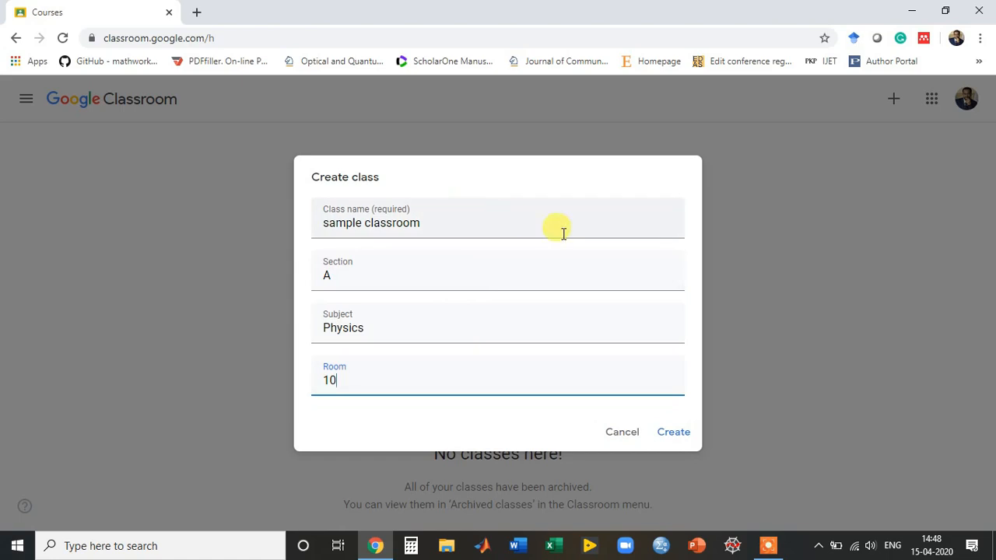
pyautogui.click(672, 436)
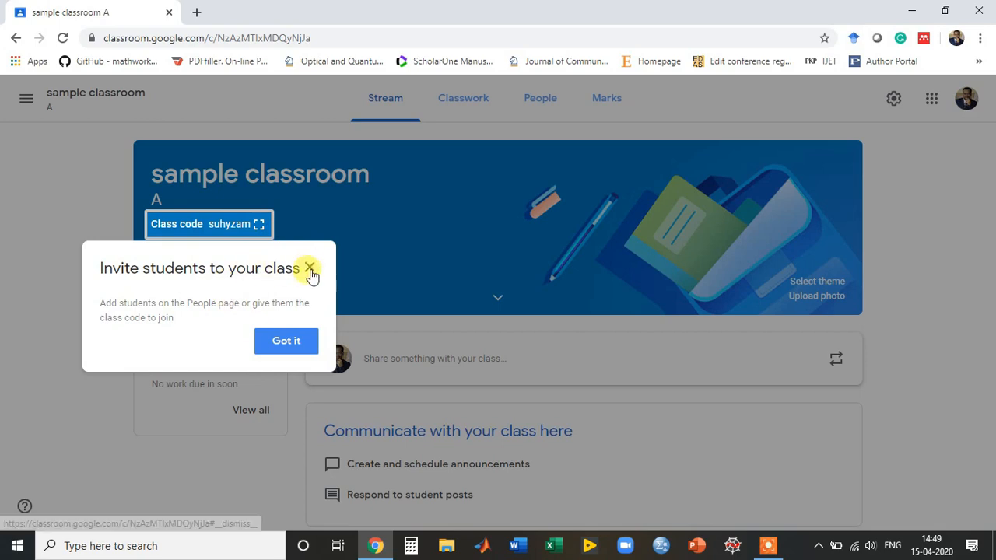
# Dismiss the invite-students tip and switch to the class's Classwork page.
pyautogui.click(310, 268)
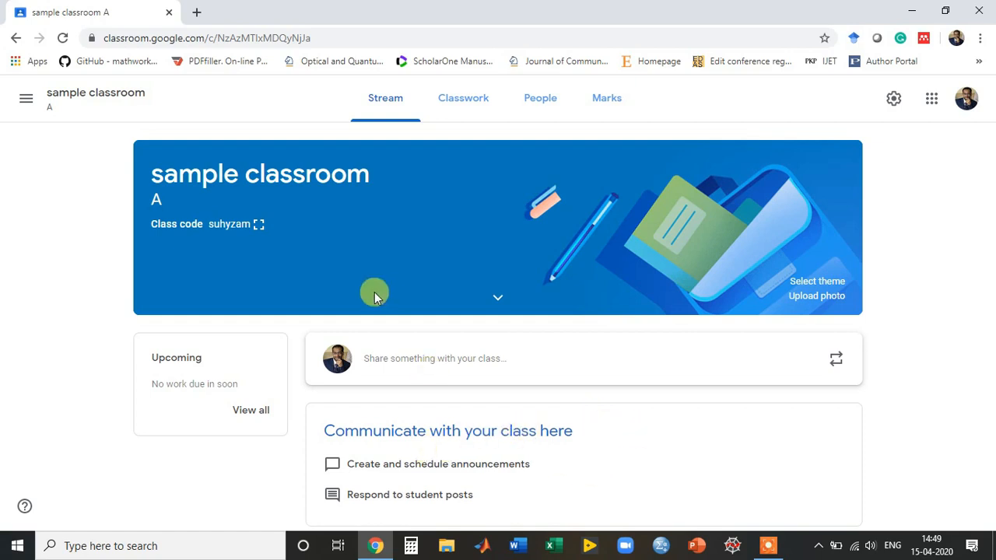
pyautogui.click(464, 107)
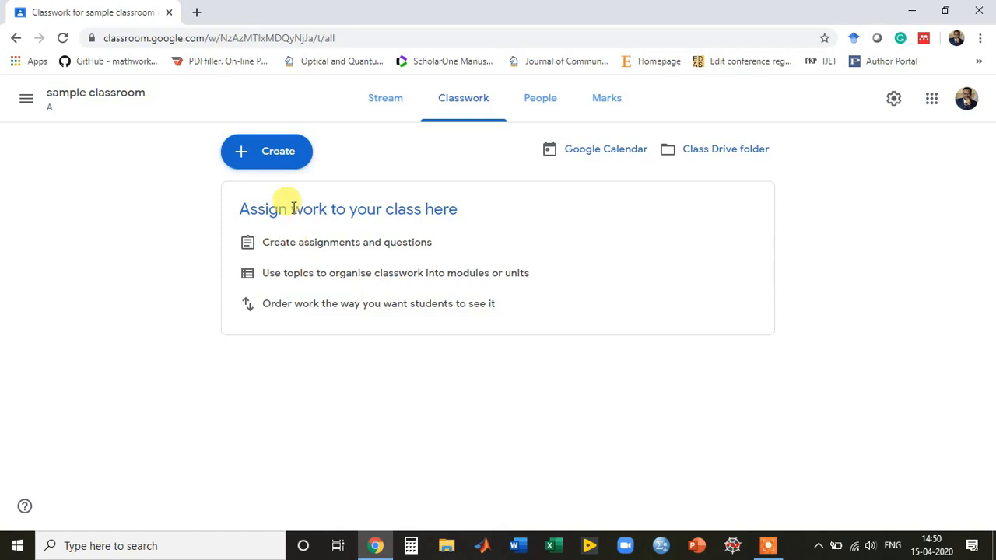
# Start a new material post titled 'chapter 1'.
pyautogui.click(246, 156)
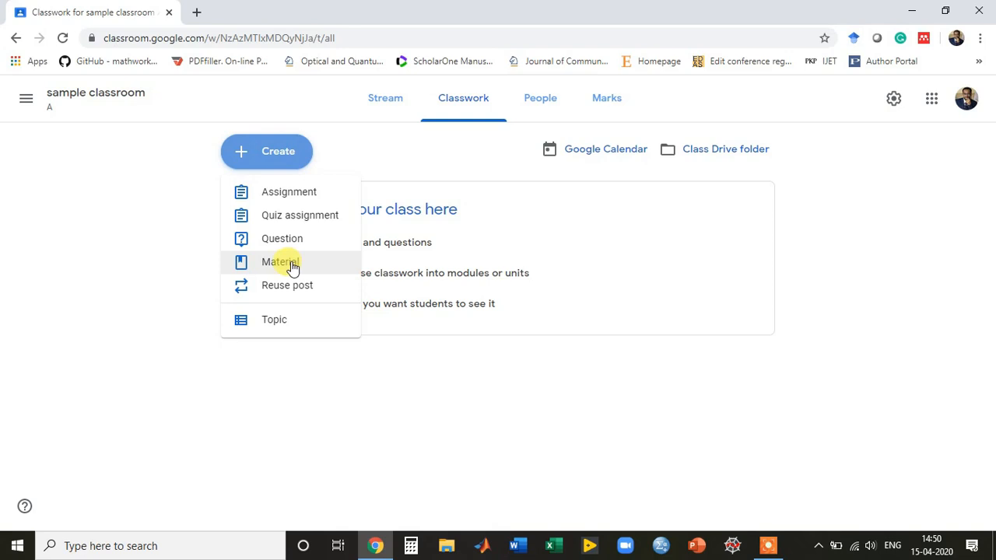
pyautogui.click(291, 266)
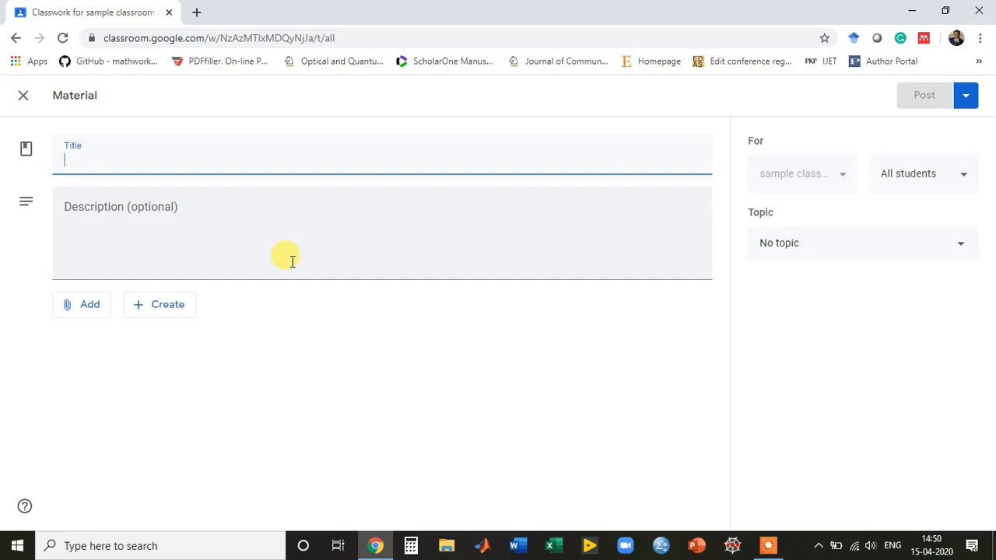
pyautogui.write('chapter 1')
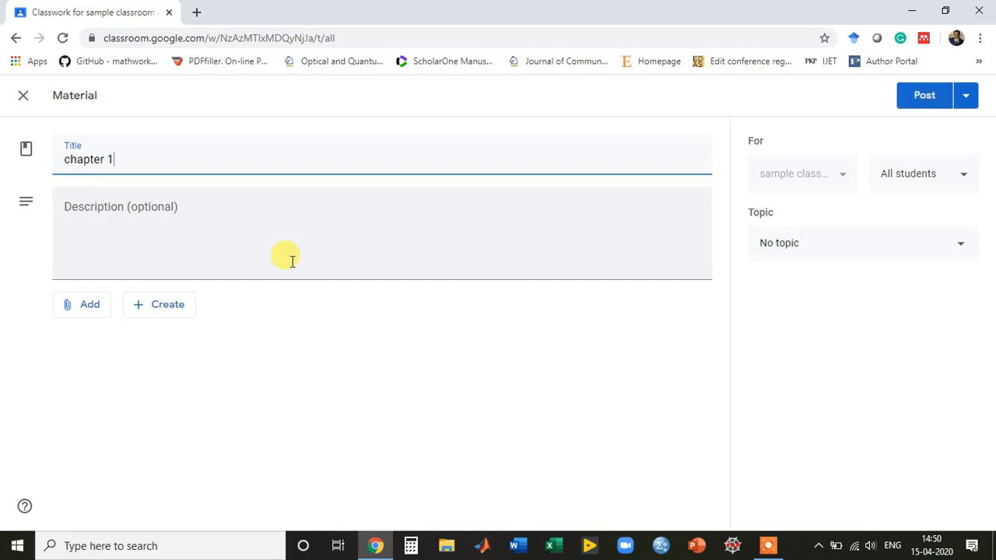
# Upload Flowchart.pdf from the Desktop as the material's file attachment.
pyautogui.click(66, 308)
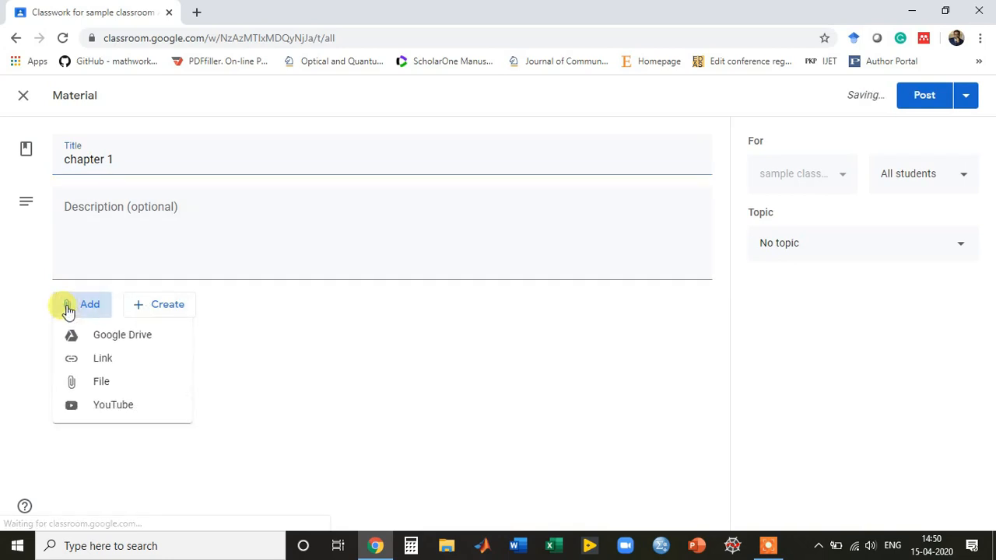
pyautogui.click(103, 382)
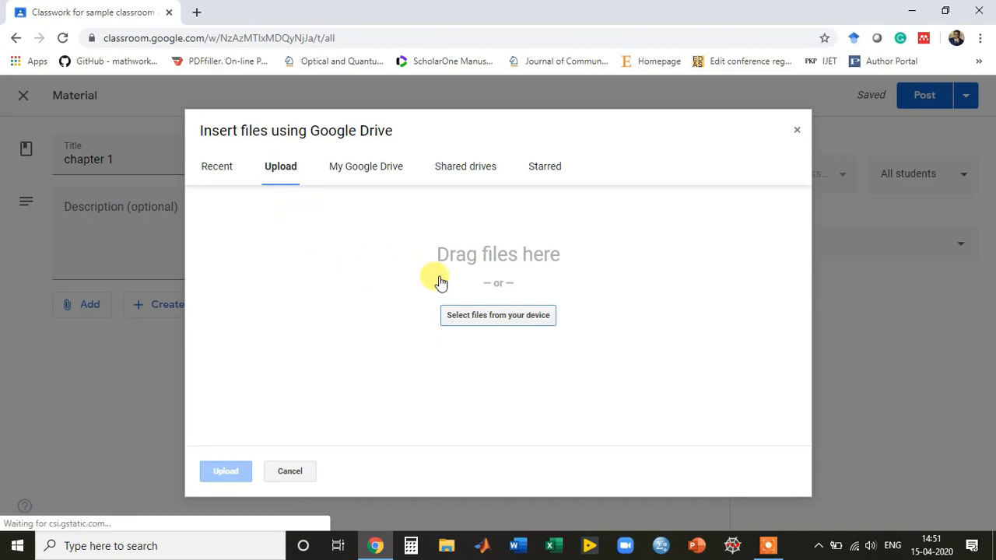
pyautogui.click(520, 320)
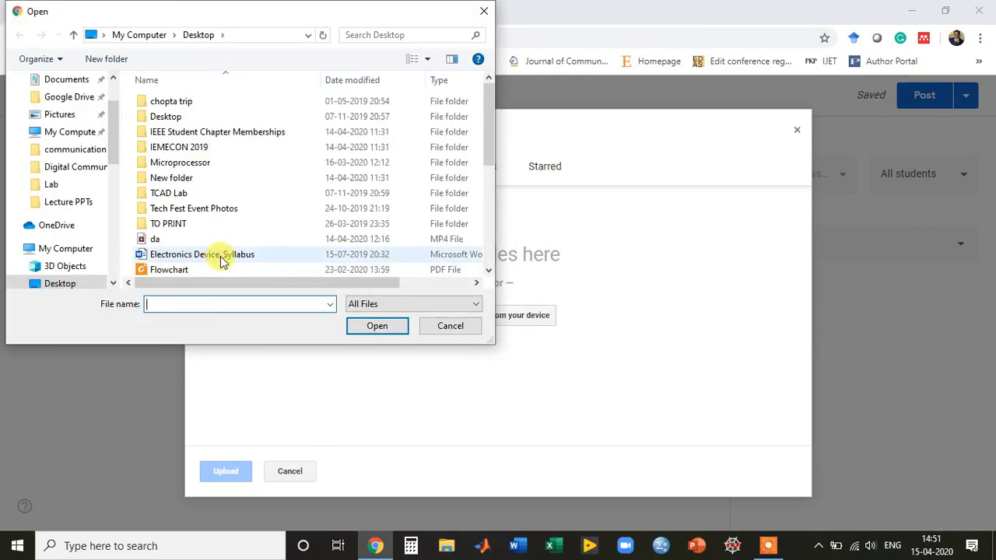
pyautogui.moveTo(489, 147); pyautogui.dragTo(490, 177)
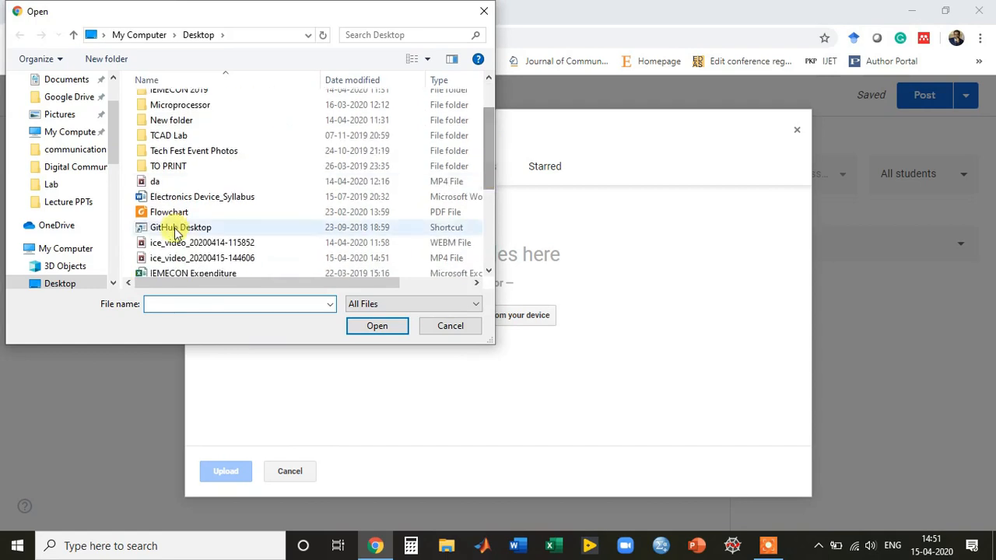
pyautogui.doubleClick(164, 209)
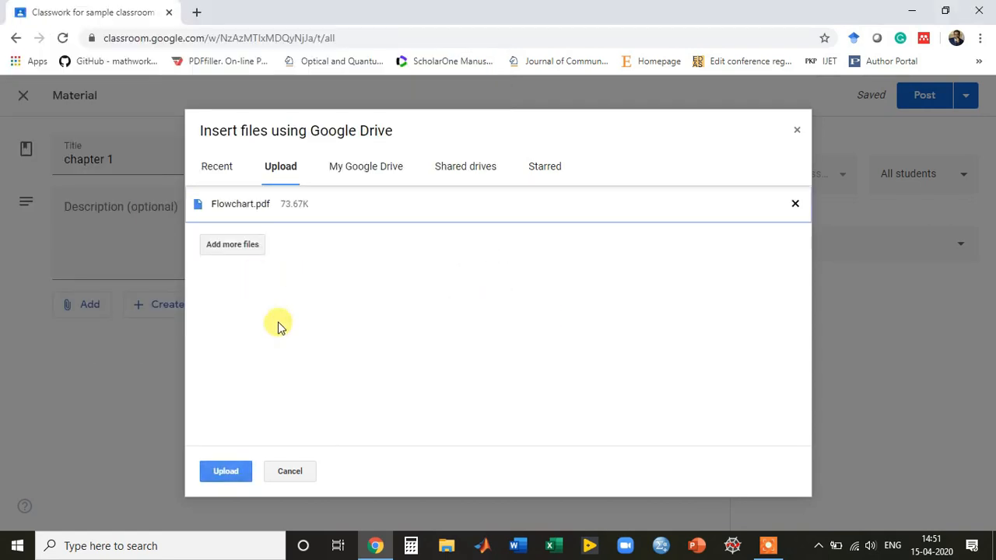
pyautogui.click(226, 473)
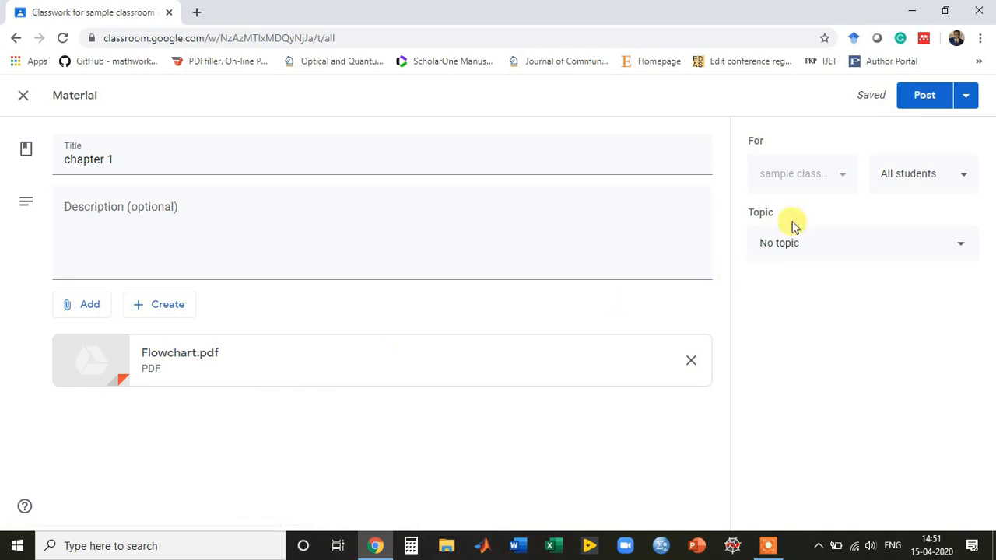
# Post the chapter 1 material and dismiss the topics tip.
pyautogui.click(922, 96)
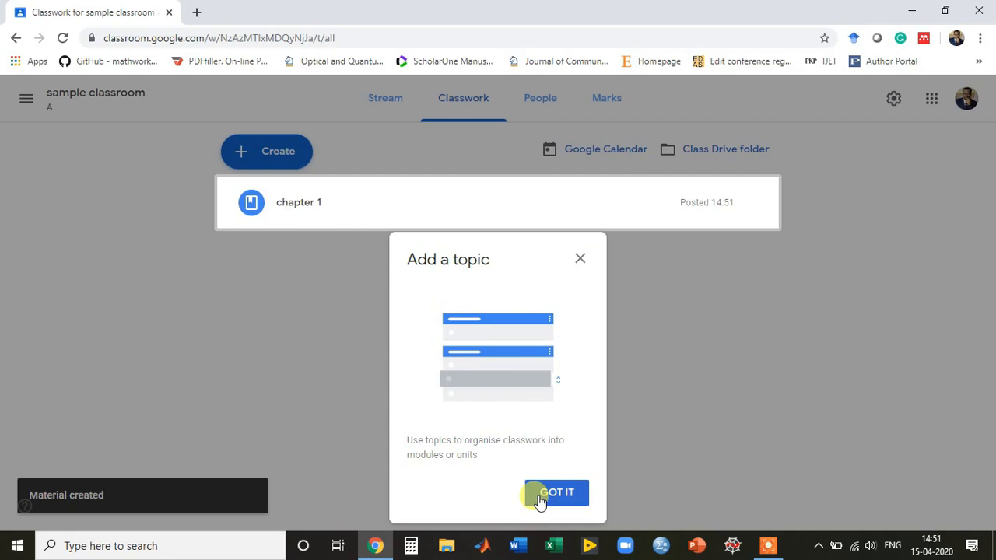
pyautogui.click(555, 493)
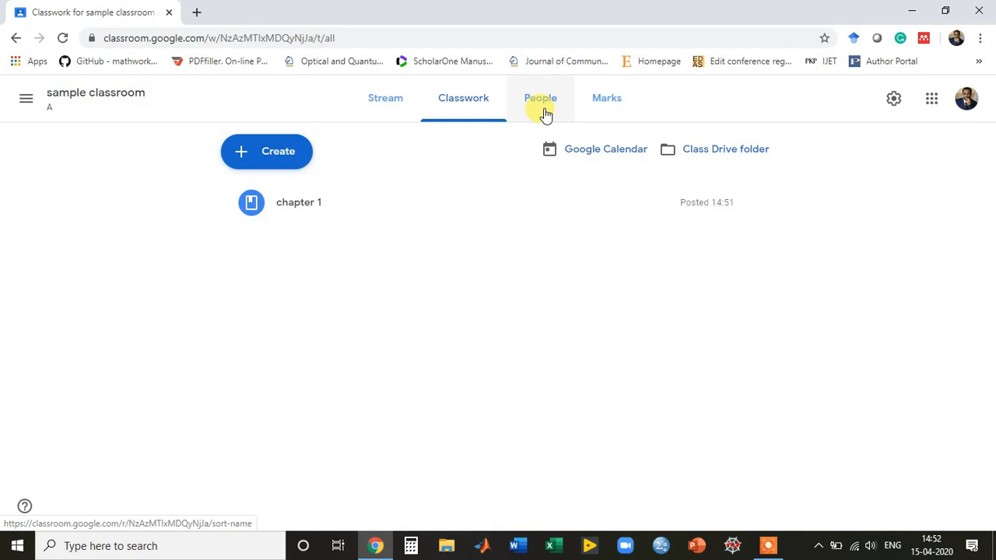
# Invite a student found by e-mail search from the People page, then return to Classwork.
pyautogui.click(541, 115)
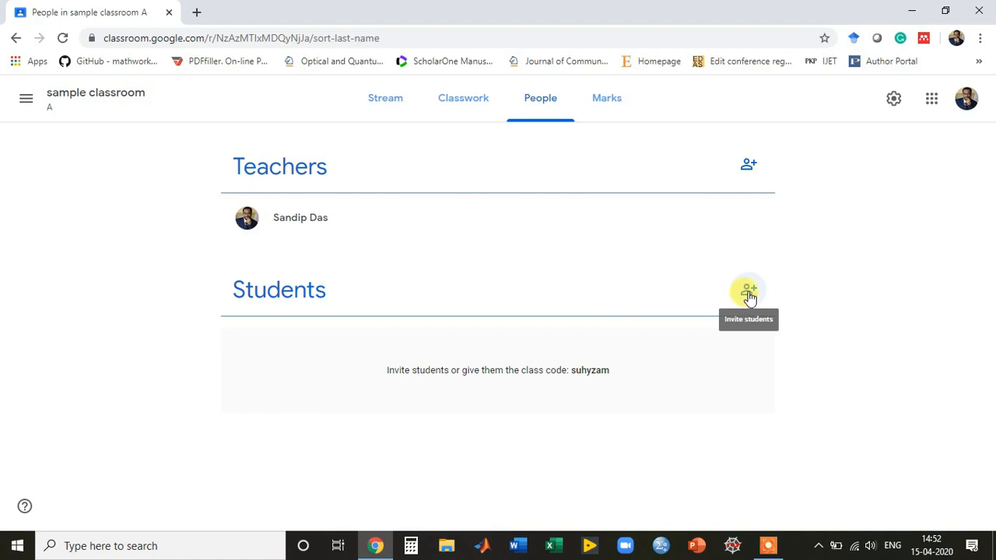
pyautogui.click(748, 293)
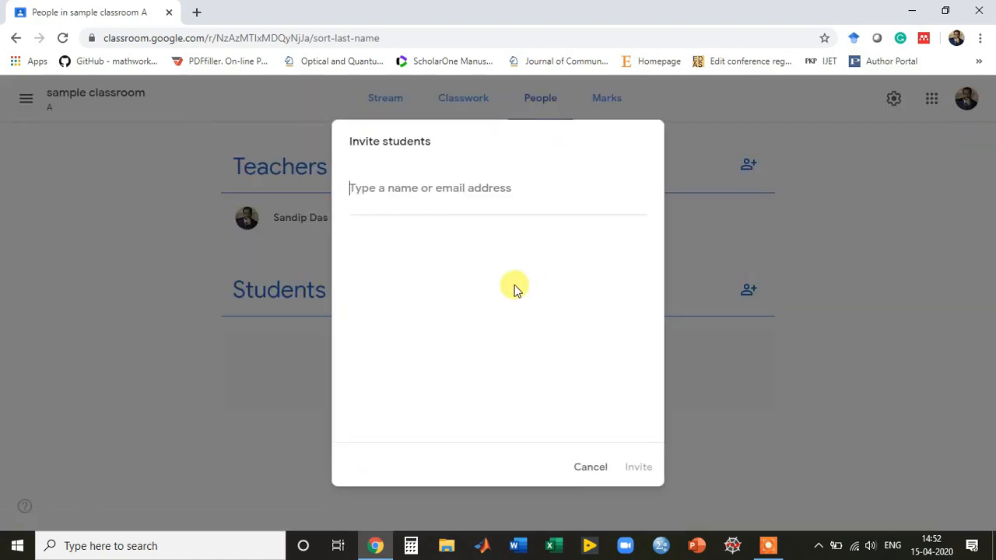
pyautogui.write('a')
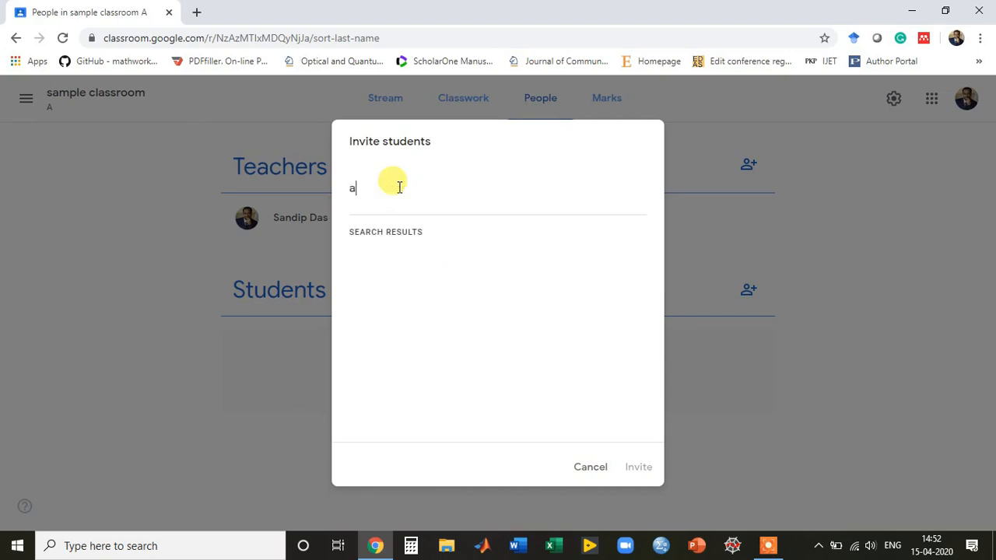
pyautogui.write('rup.ku')
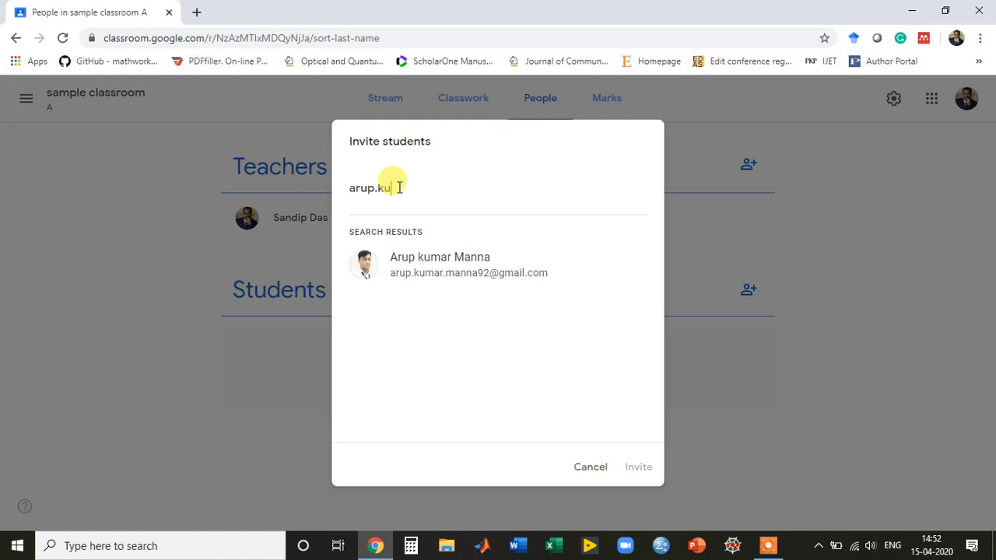
pyautogui.click(421, 274)
pyautogui.click(638, 467)
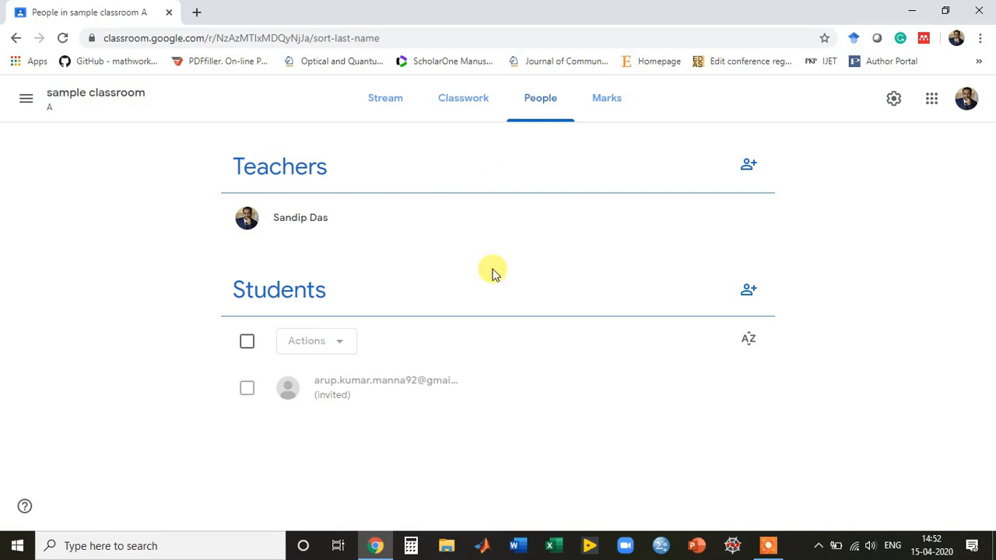
pyautogui.click(446, 98)
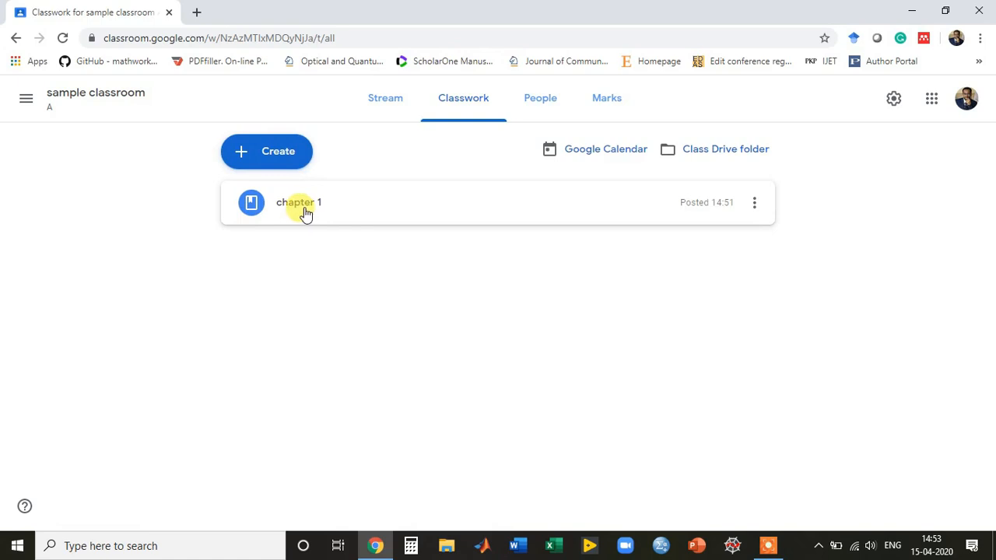
# Create assignment 'Unit Test' with instructions 'All questions has equal weightage of marks'.
pyautogui.click(251, 154)
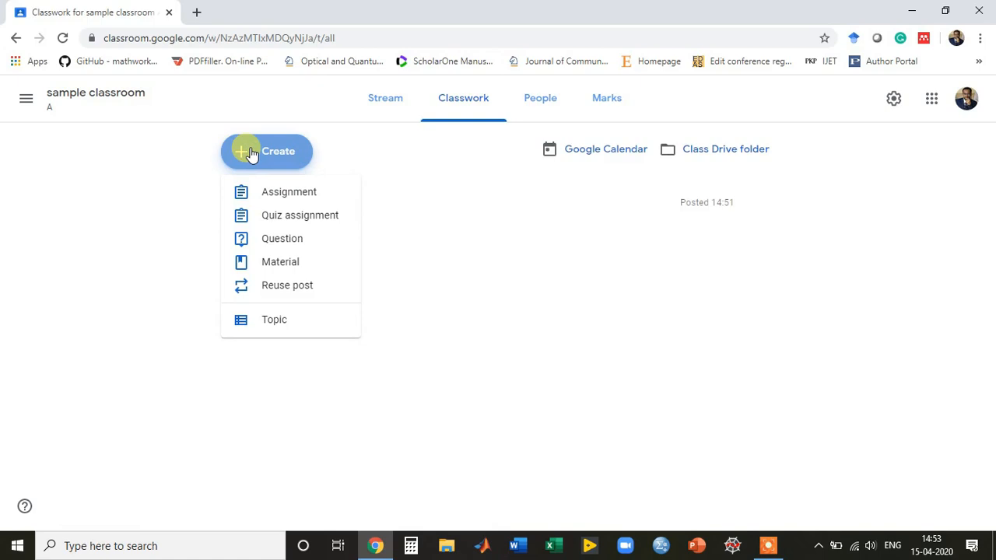
pyautogui.click(283, 195)
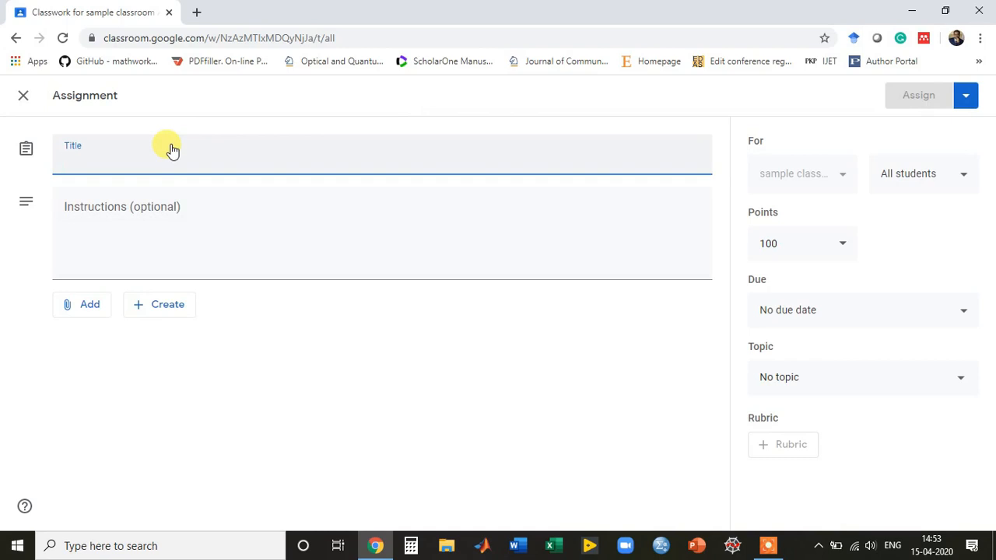
pyautogui.write('Unit Tes')
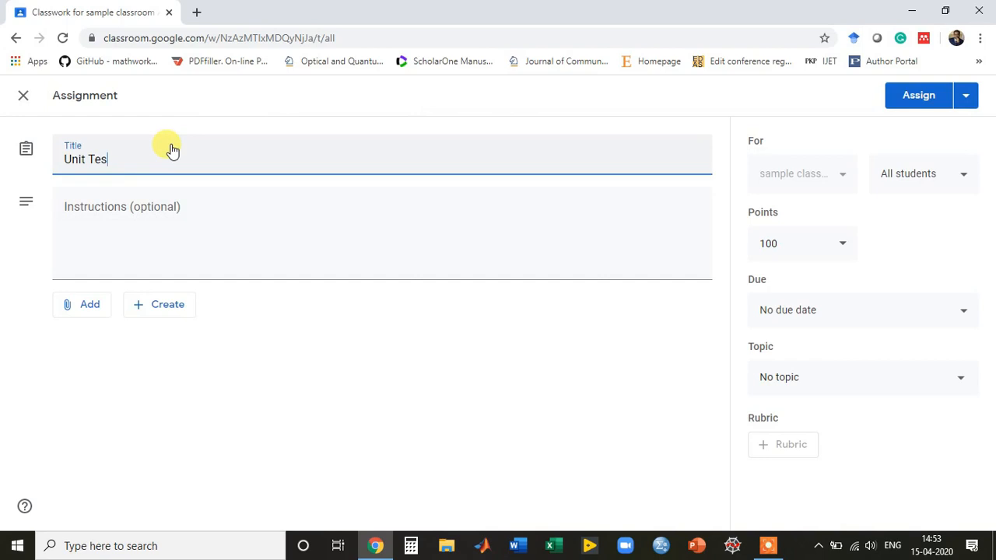
pyautogui.write('t')
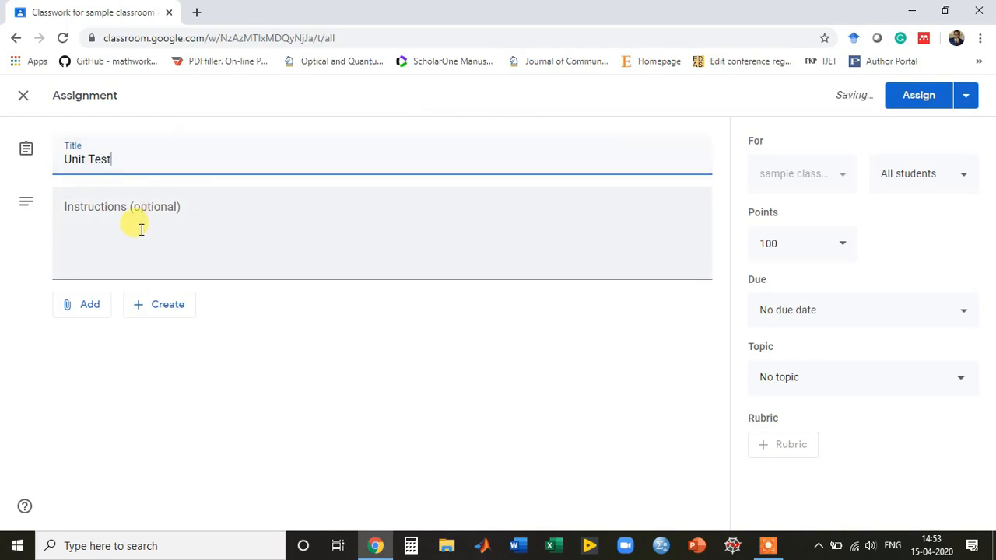
pyautogui.click(141, 228)
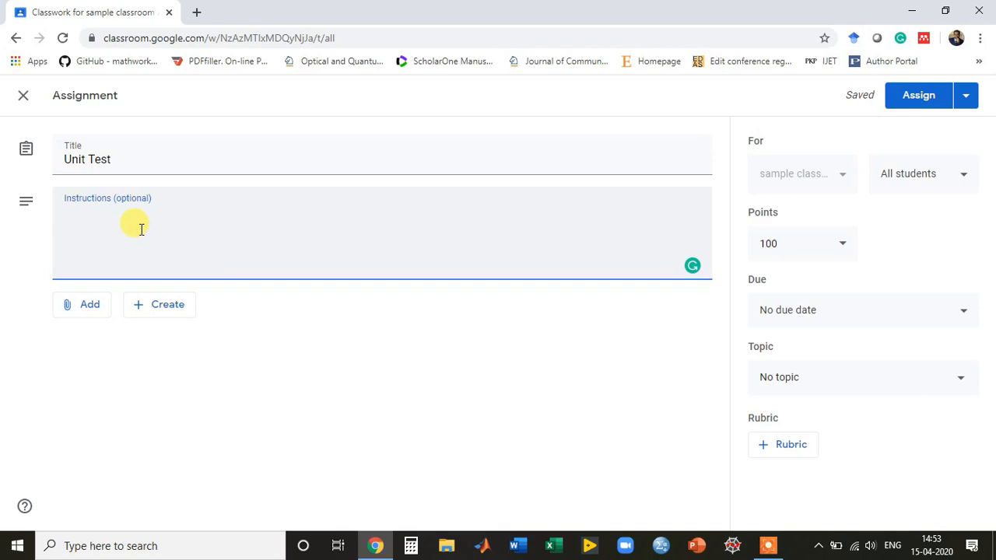
pyautogui.write('All questions')
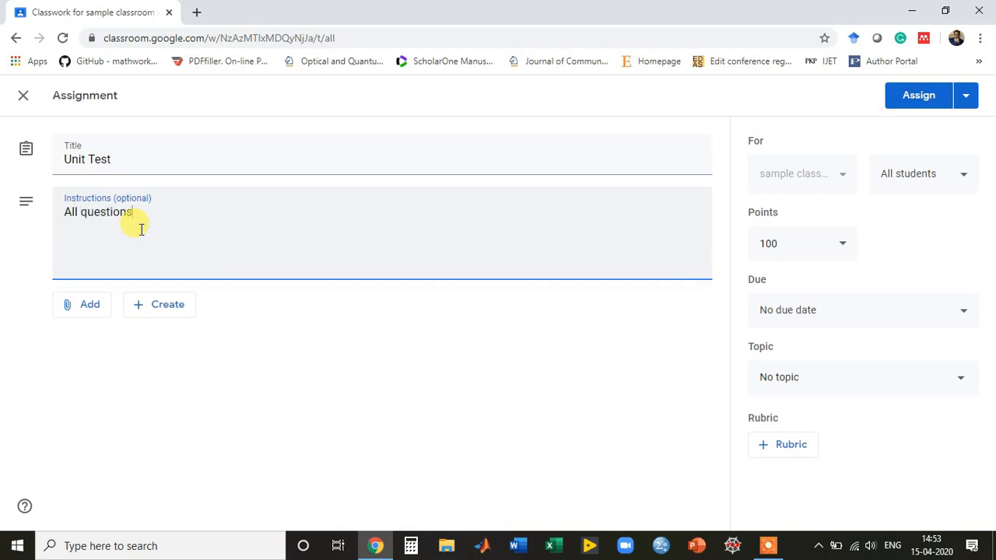
pyautogui.write(' has equal weightage of marks')
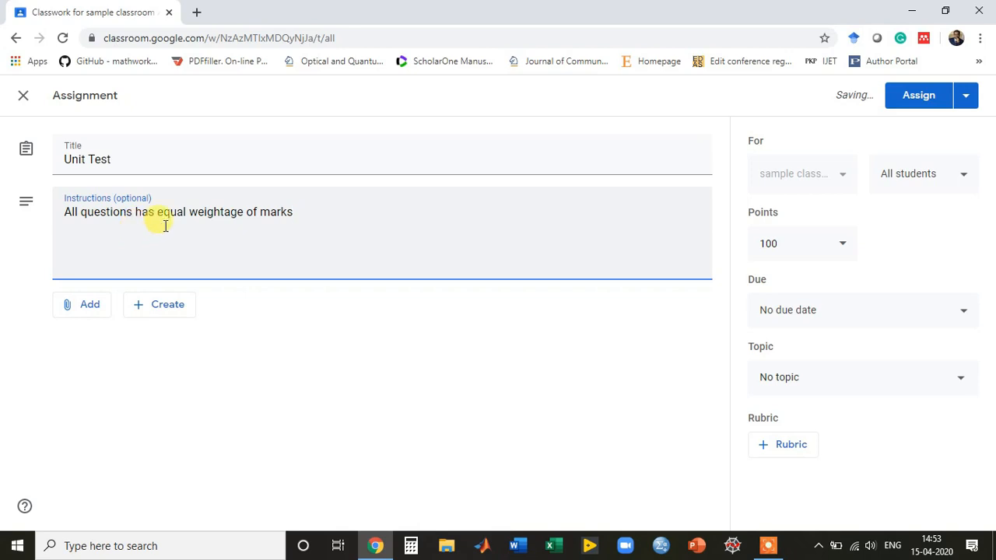
pyautogui.click(833, 245)
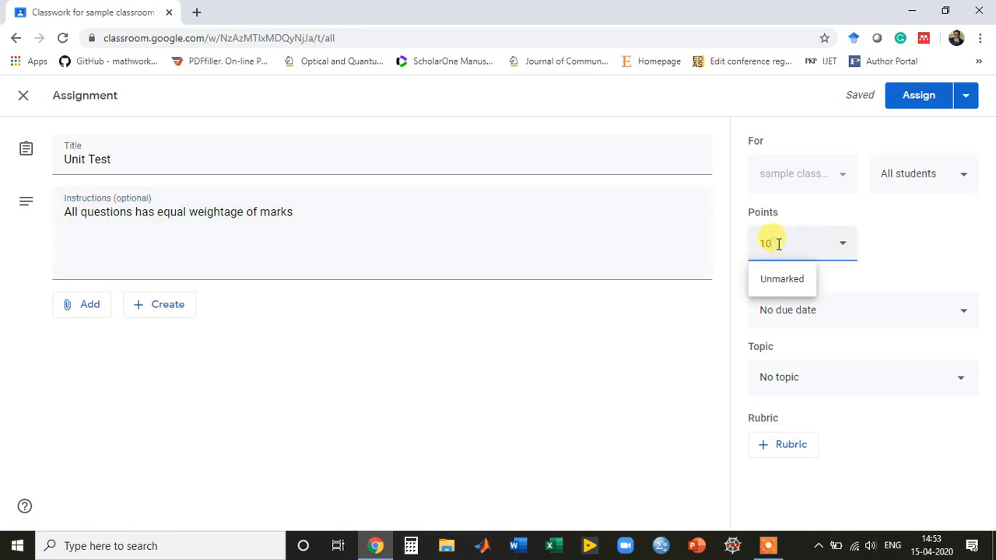
# Confirm 10 points and set the due date to 17 April 2020 with a due time.
pyautogui.click(589, 343)
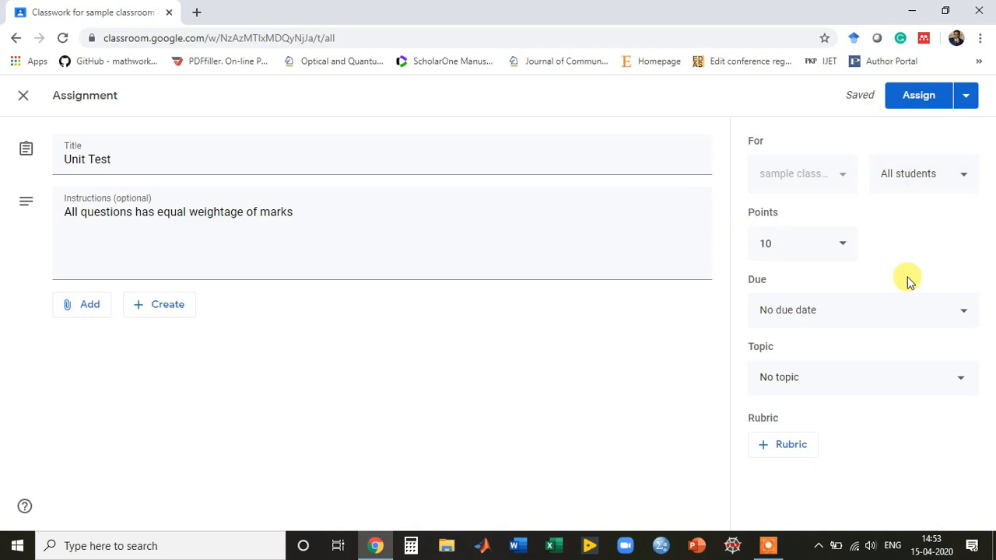
pyautogui.click(908, 310)
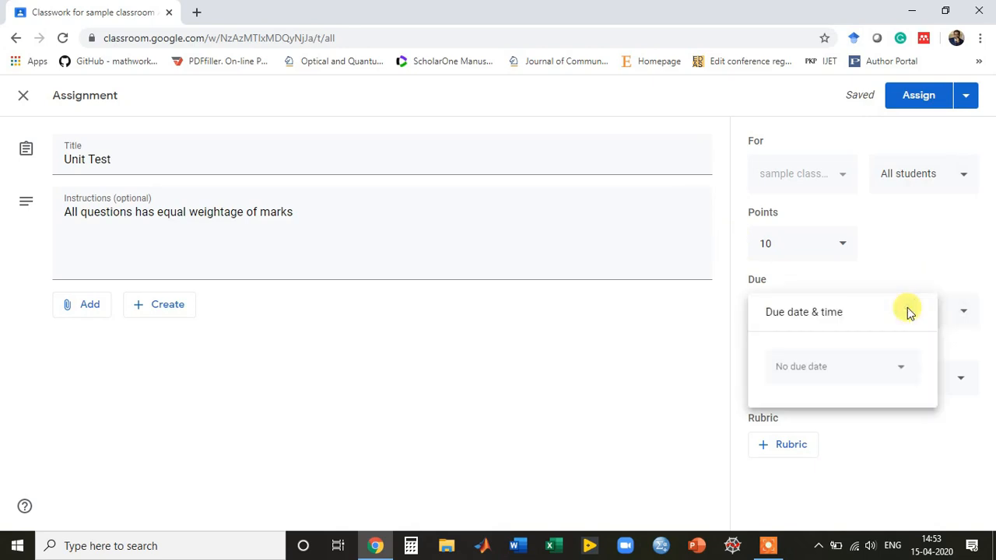
pyautogui.click(875, 368)
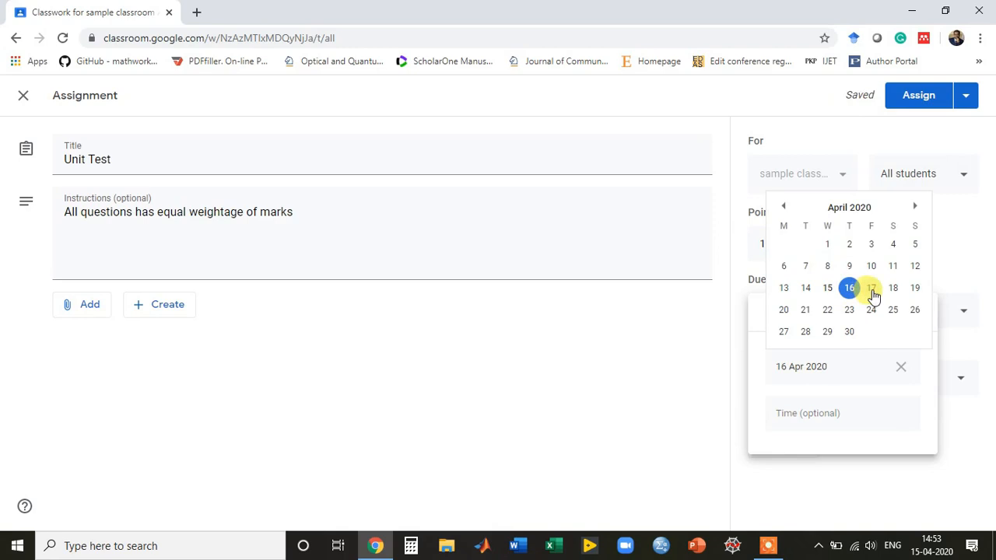
pyautogui.click(871, 290)
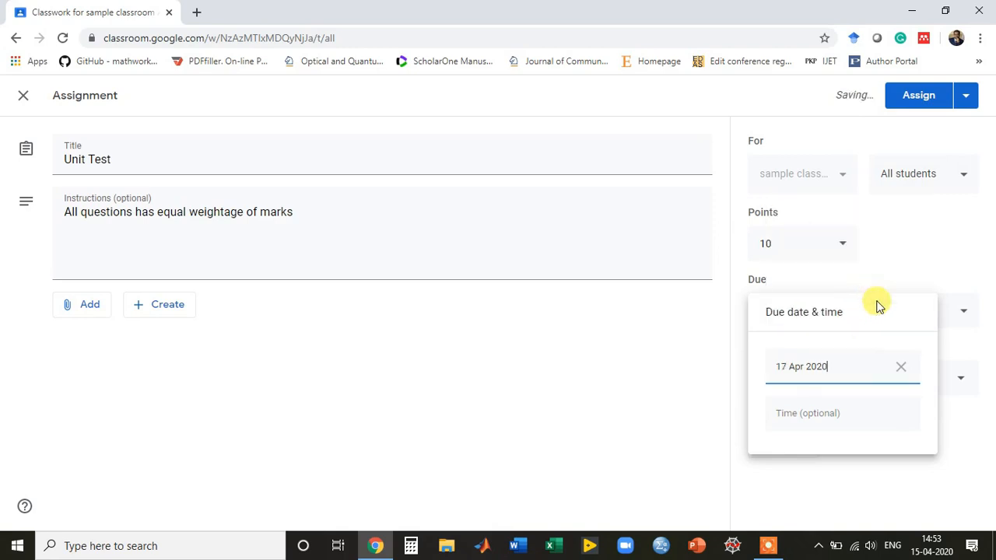
pyautogui.click(817, 413)
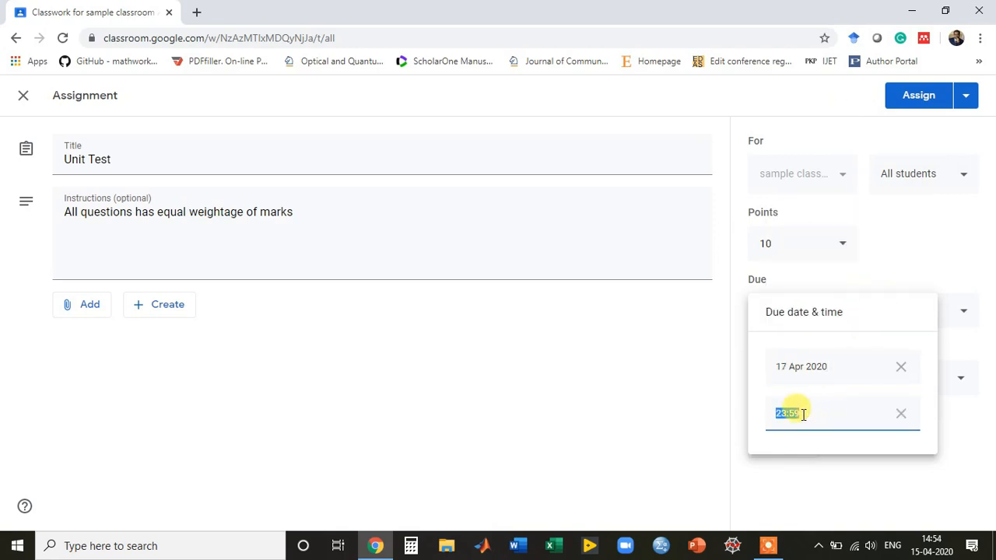
pyautogui.write('900')
pyautogui.click(678, 411)
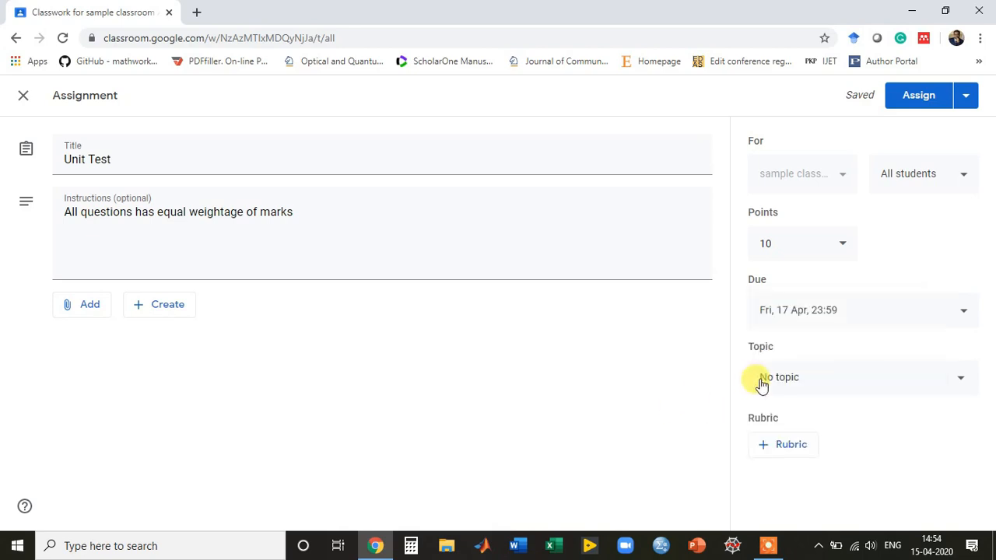
# Replace the 23:59 due time with 09:00.
pyautogui.click(833, 315)
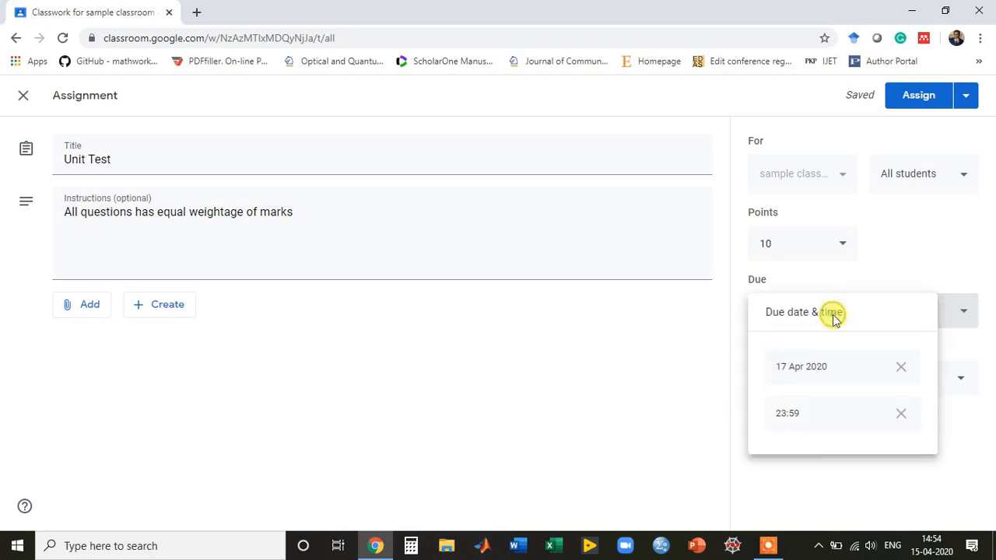
pyautogui.click(785, 413)
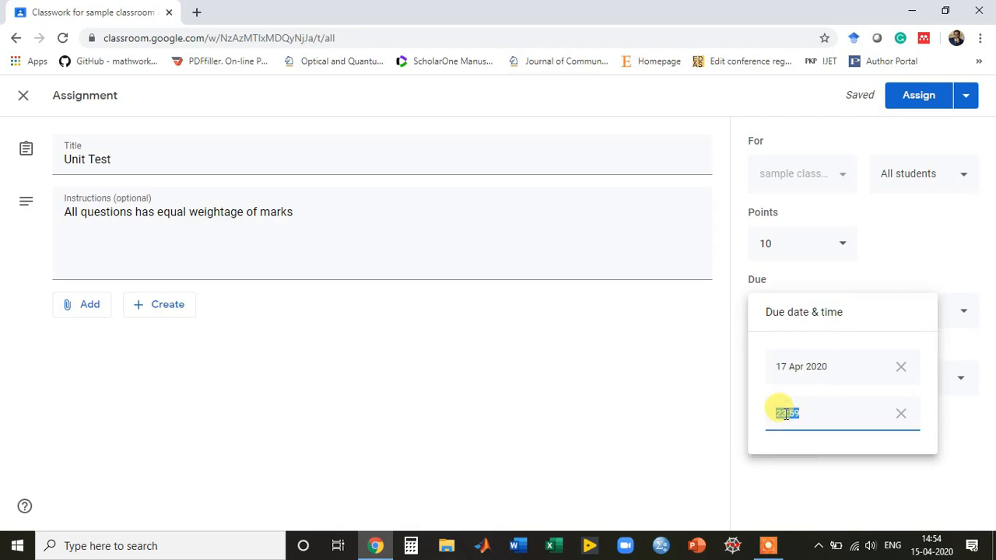
pyautogui.click(785, 413)
pyautogui.click(734, 416)
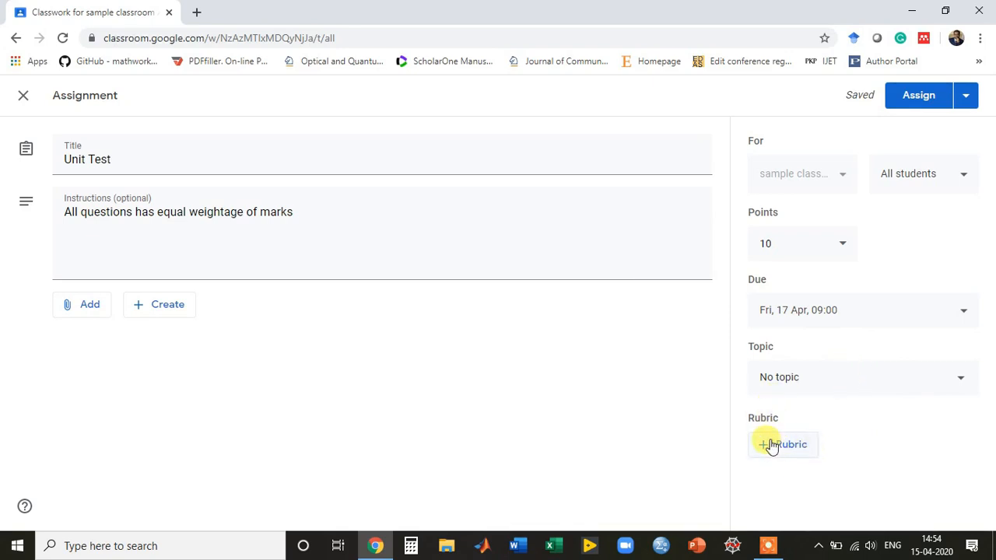
# Upload '5 marks questions of Analog communication.docx' from Documents to the assignment.
pyautogui.click(83, 309)
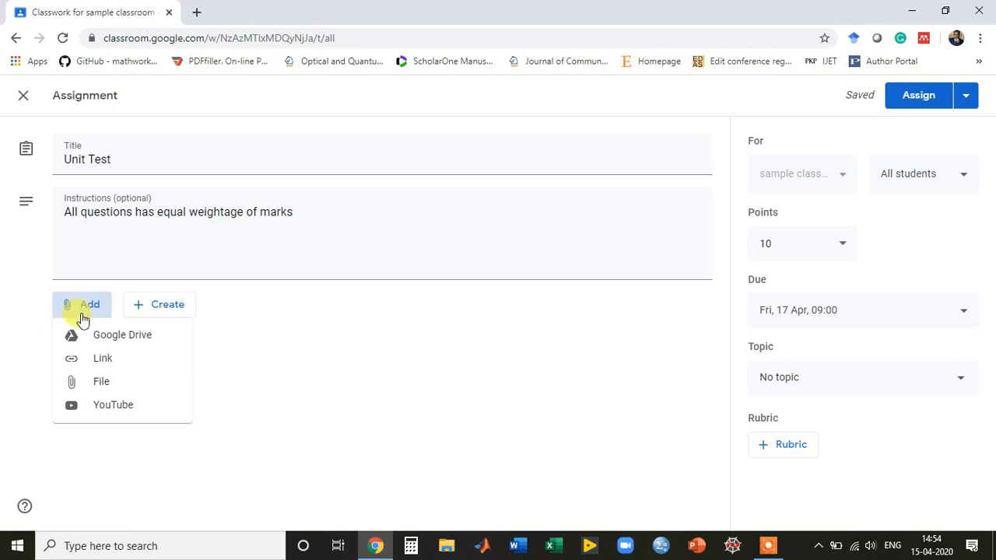
pyautogui.click(92, 387)
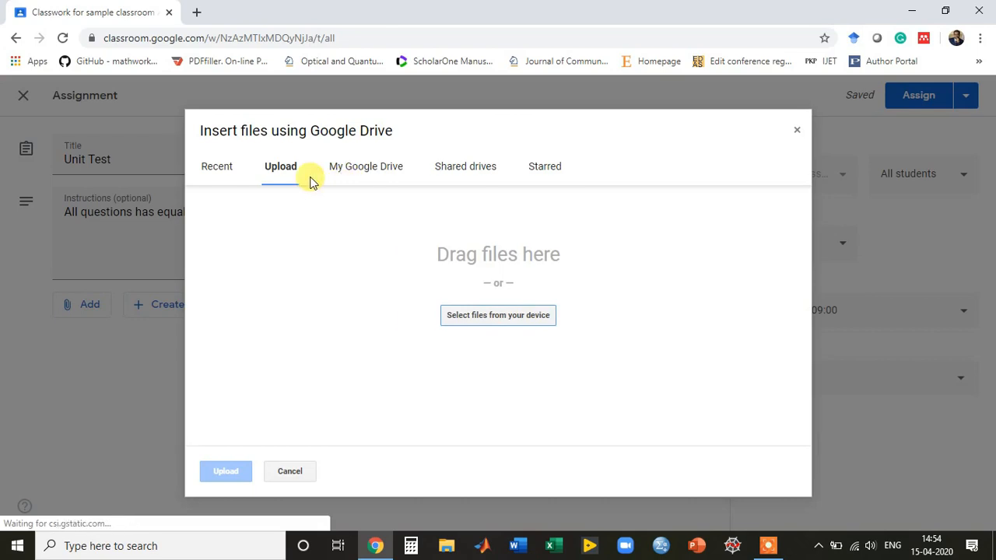
pyautogui.click(512, 315)
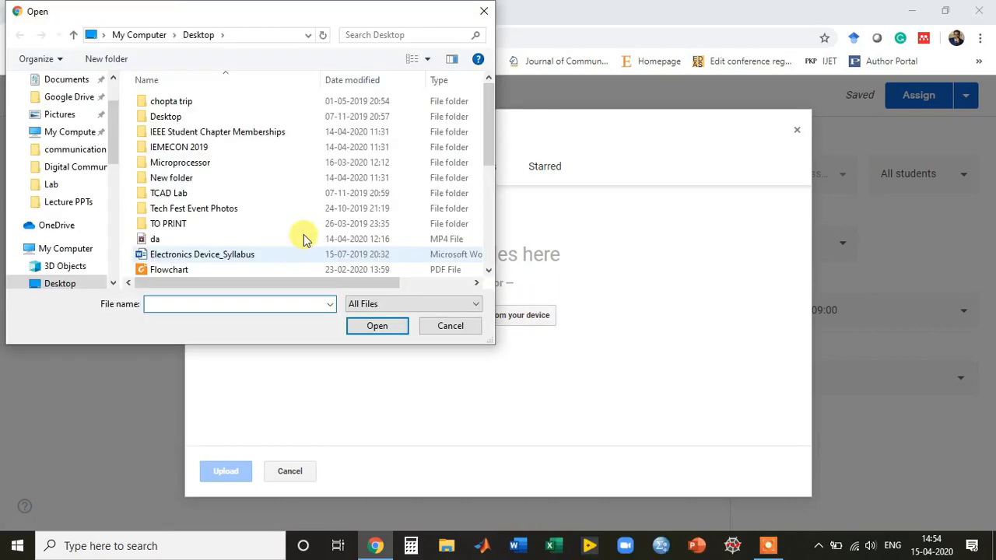
pyautogui.moveTo(487, 119); pyautogui.dragTo(490, 189)
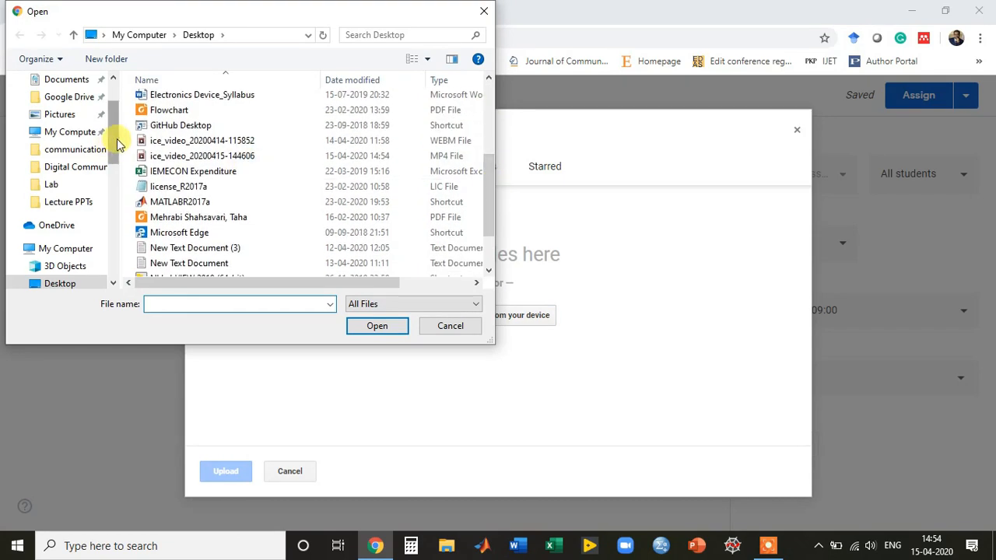
pyautogui.scroll(2, 116, 144)
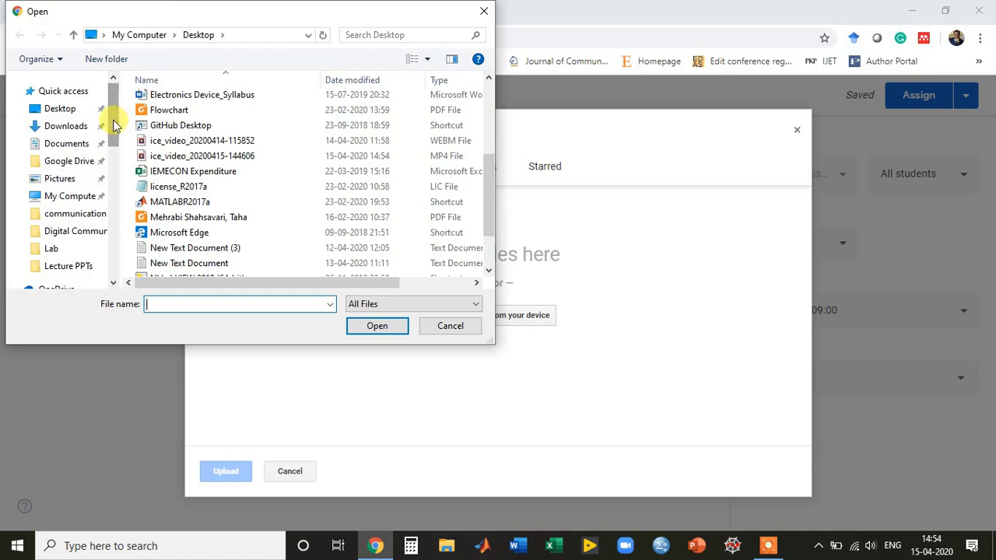
pyautogui.click(68, 143)
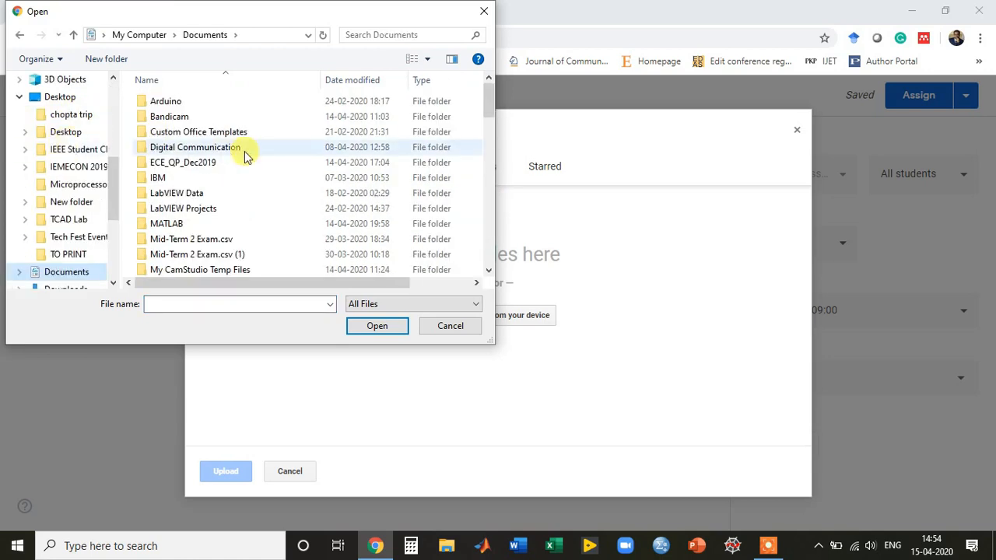
pyautogui.moveTo(489, 101); pyautogui.dragTo(494, 140)
pyautogui.doubleClick(294, 166)
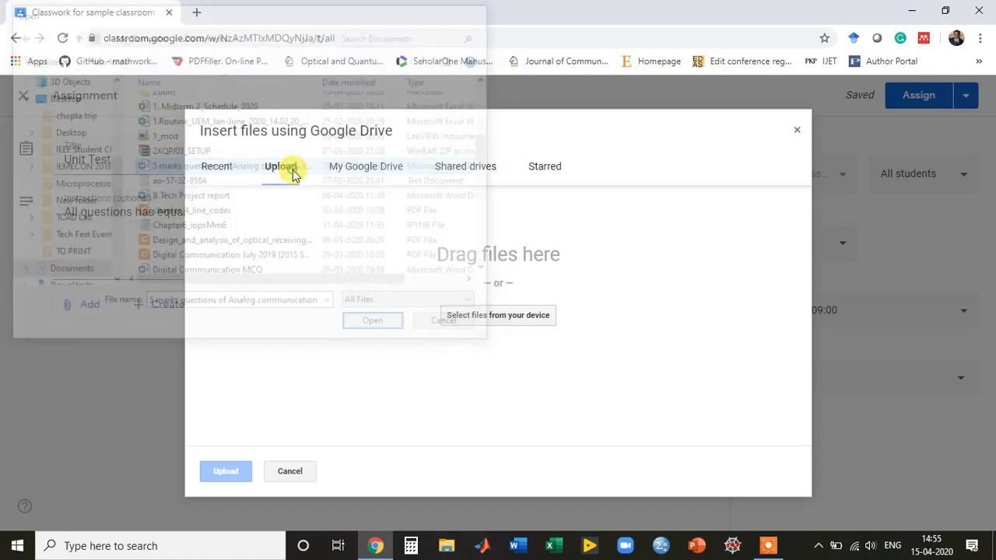
pyautogui.click(223, 472)
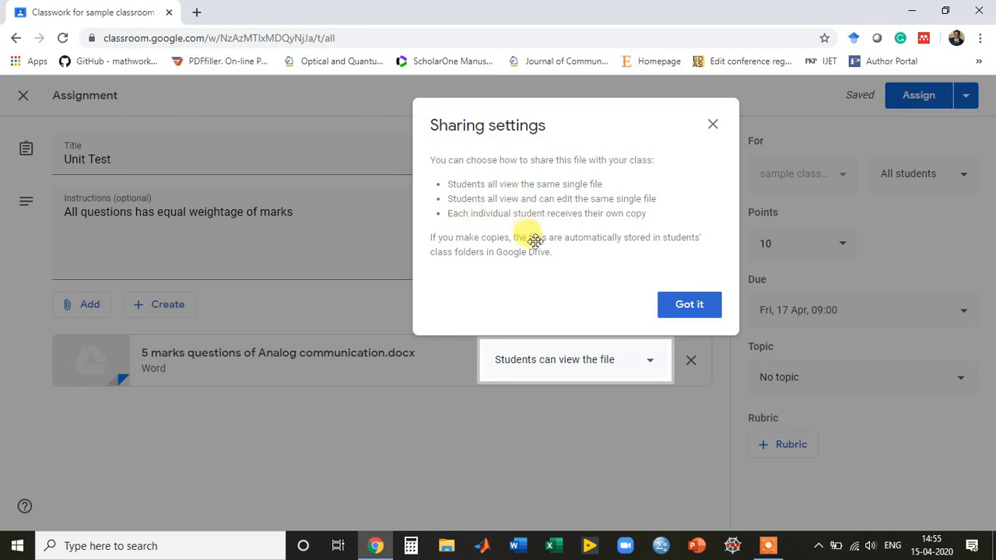
# Set the questions file to 'Make a copy for each student', keep All students, and assign Unit Test.
pyautogui.click(698, 312)
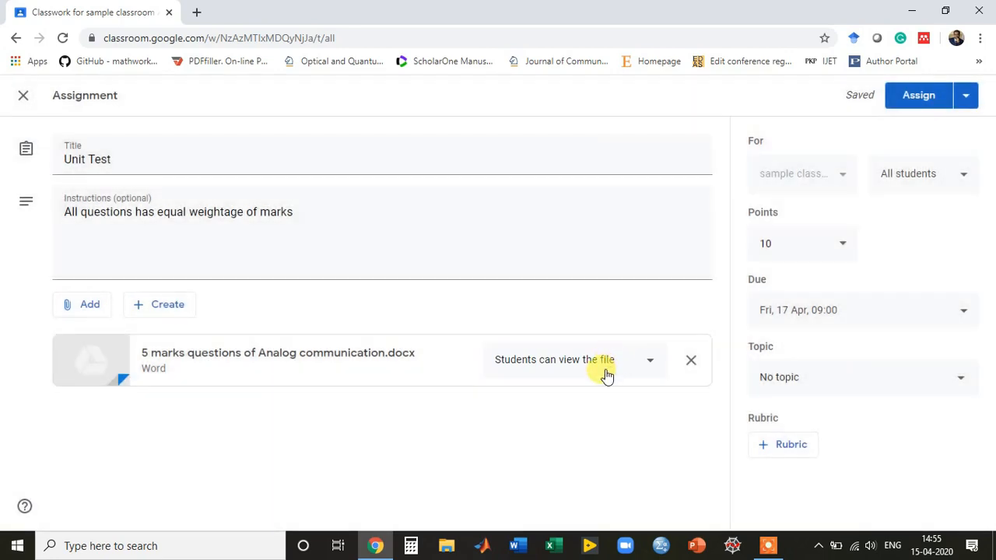
pyautogui.click(605, 374)
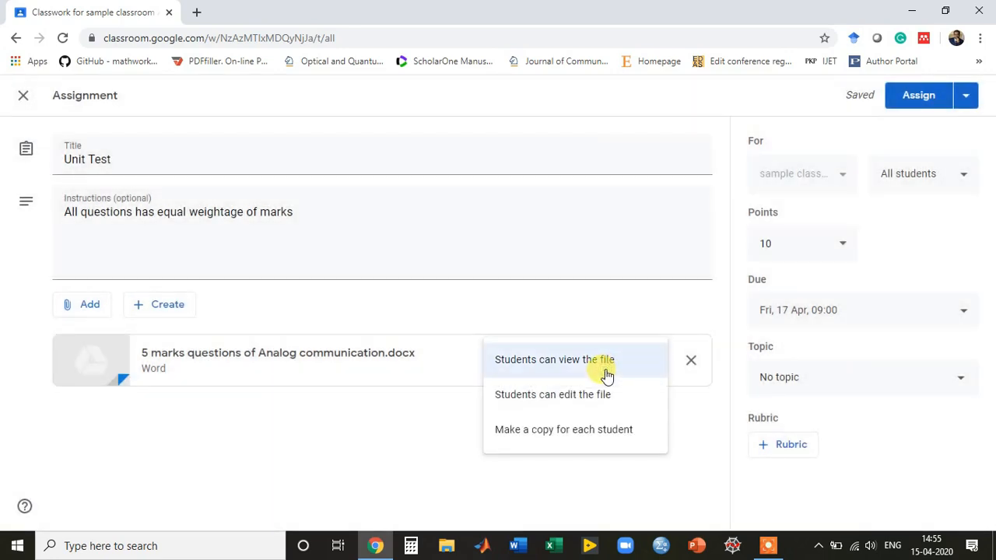
pyautogui.click(601, 434)
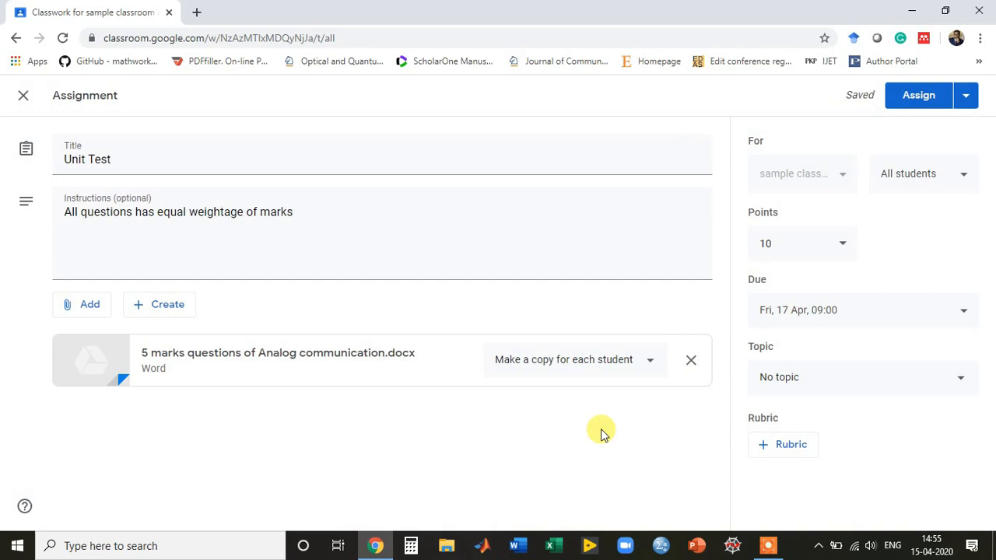
pyautogui.click(939, 193)
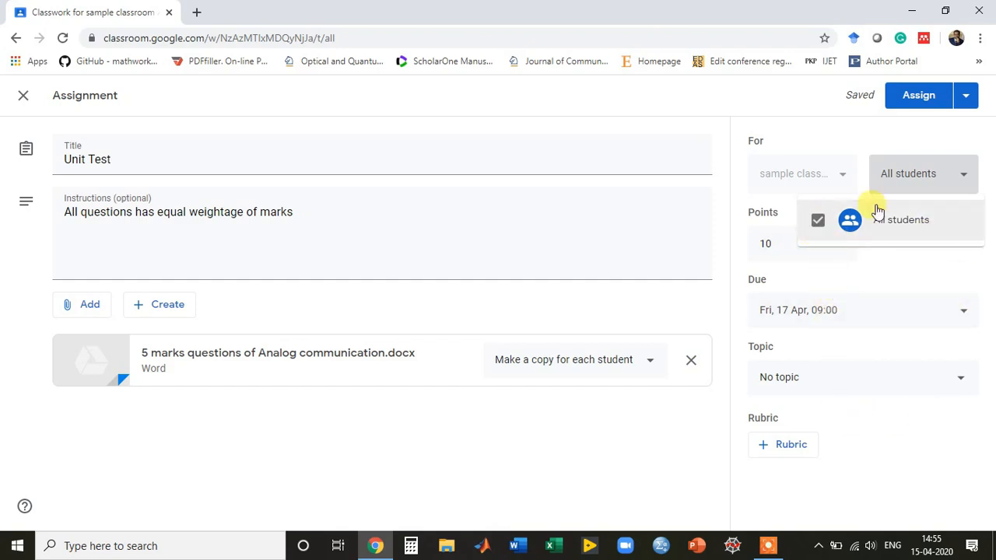
pyautogui.click(929, 178)
pyautogui.click(923, 104)
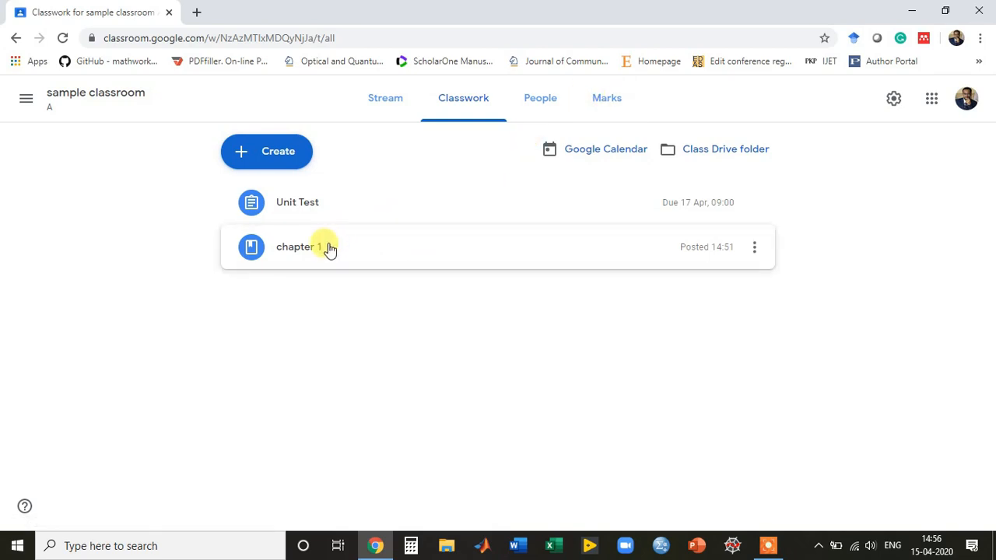
# Open the Create menu on the Classwork page to list the new classwork types.
pyautogui.click(256, 159)
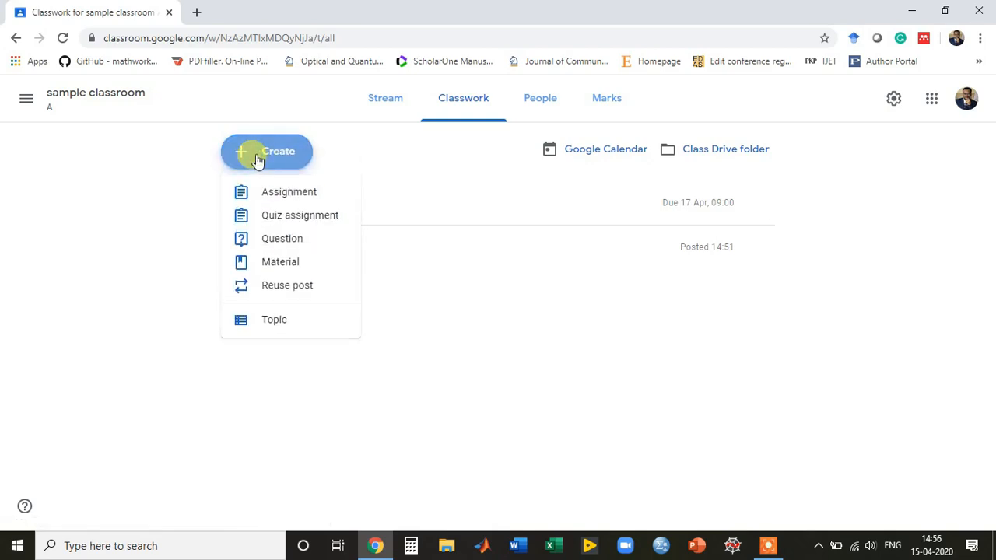
pyautogui.click(266, 265)
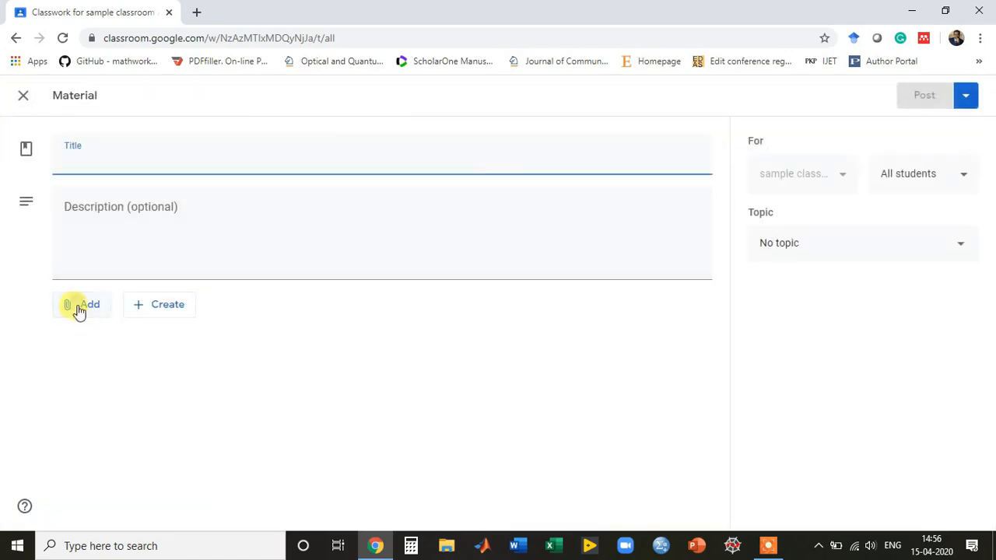
pyautogui.click(78, 308)
pyautogui.click(87, 380)
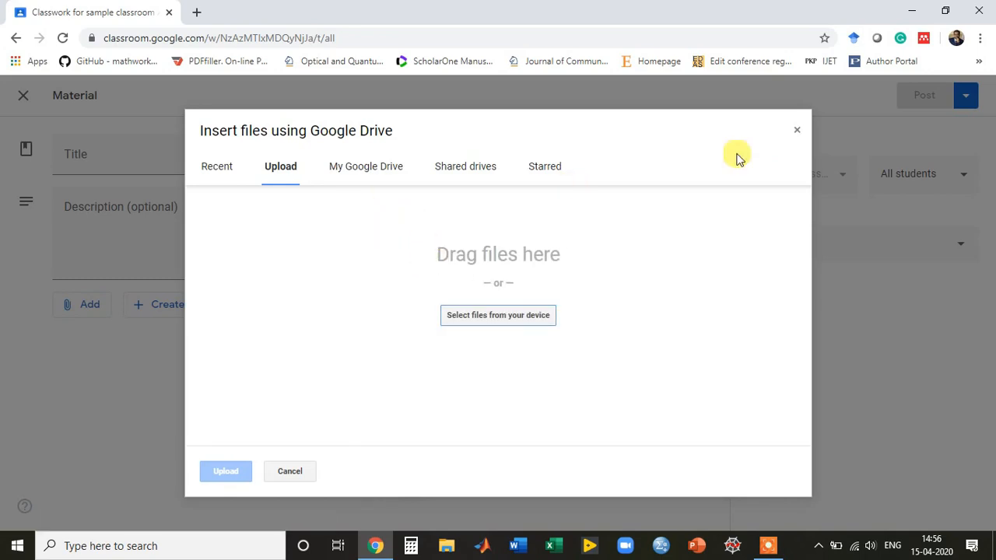
pyautogui.click(795, 131)
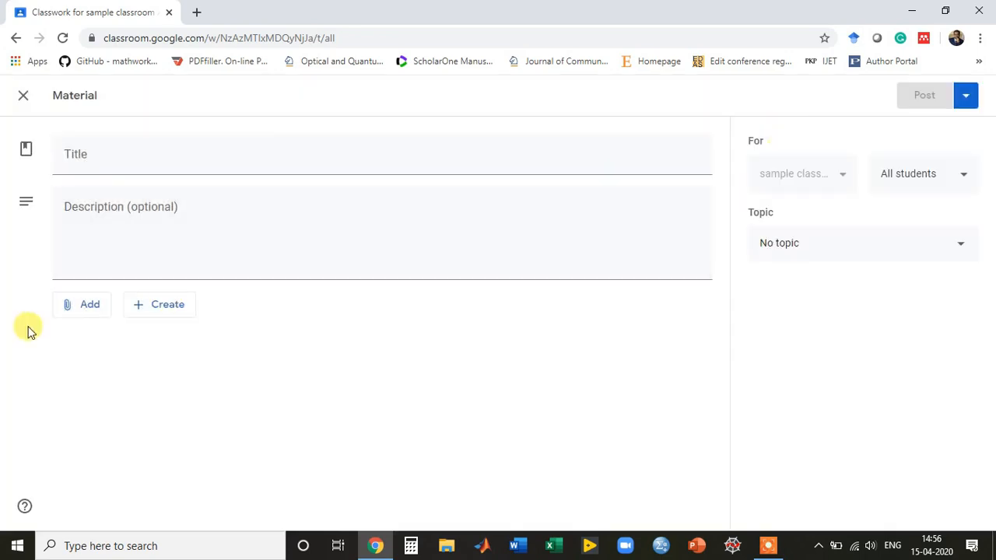
pyautogui.click(84, 307)
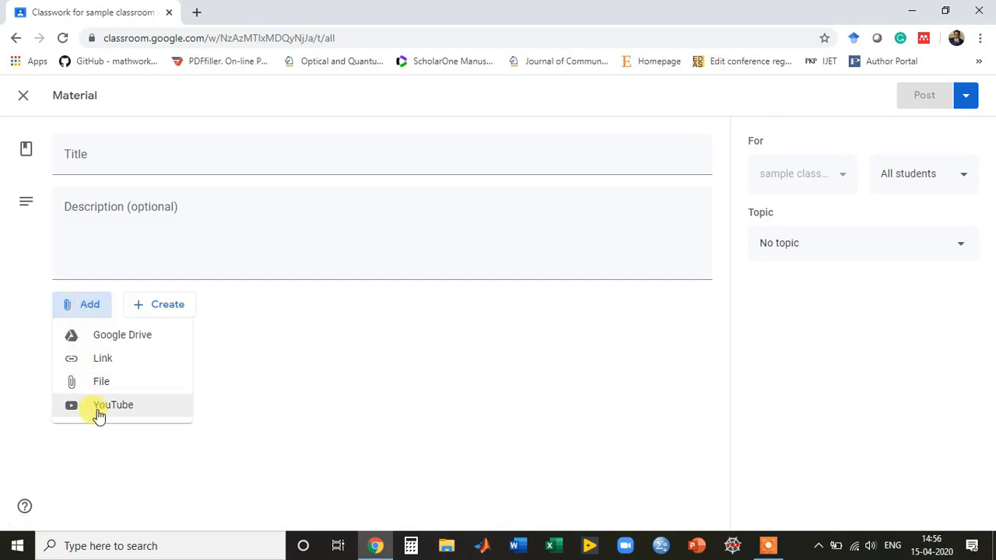
pyautogui.click(99, 414)
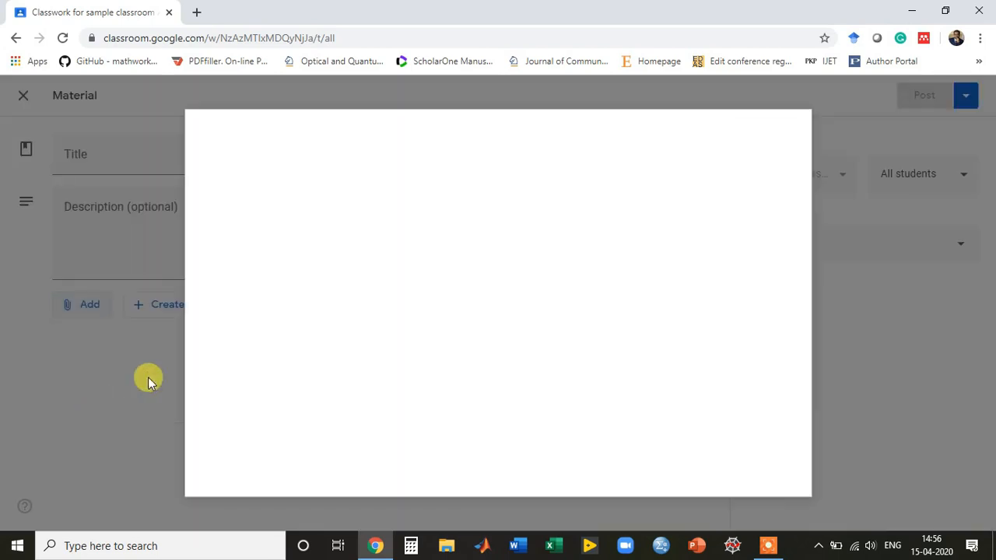
pyautogui.click(318, 211)
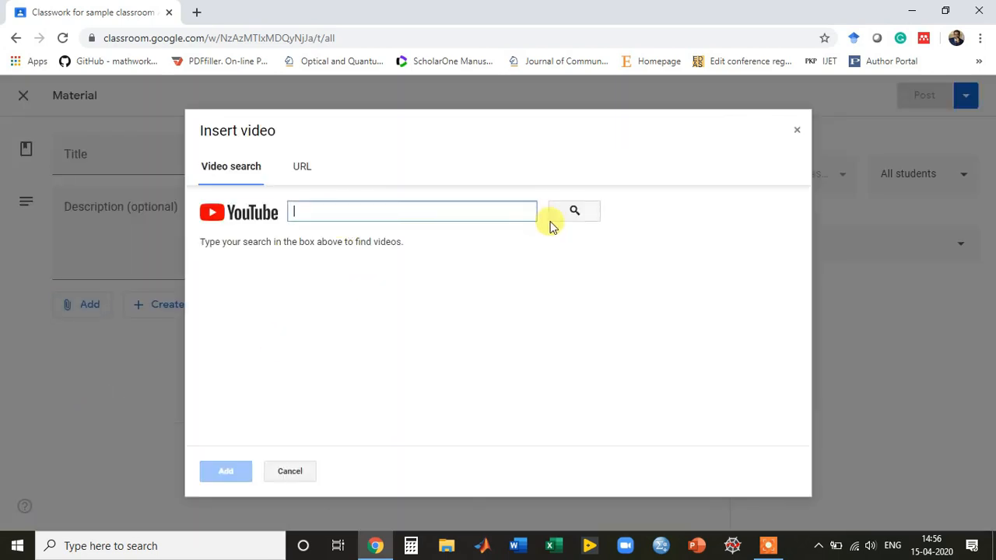
pyautogui.click(798, 132)
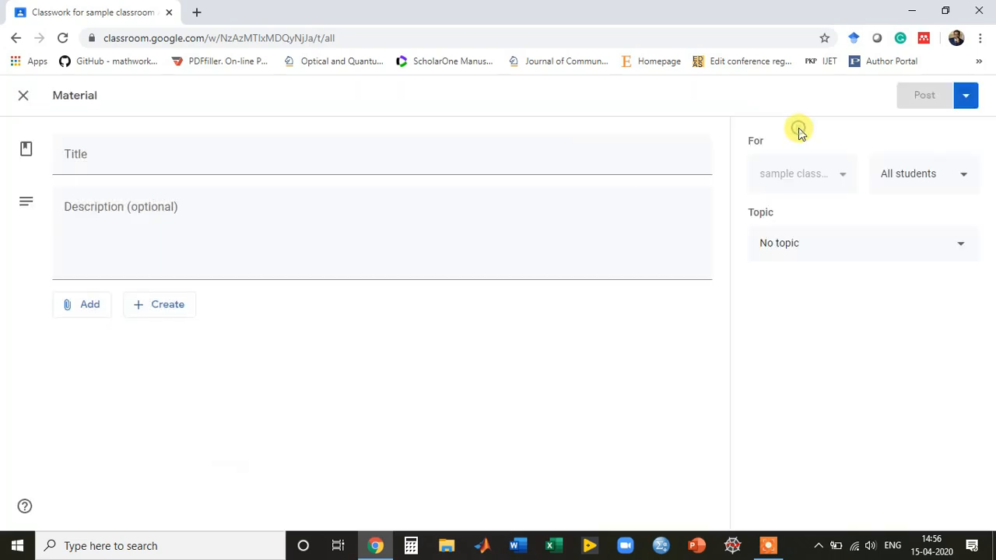
pyautogui.click(22, 96)
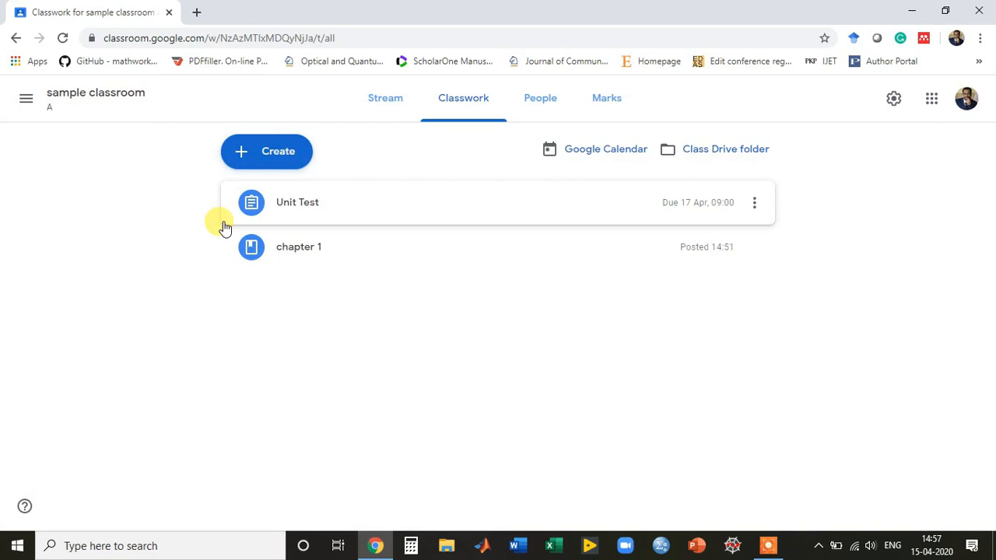
# Go to the Marks tab and close the 'Set up your marking system' popup.
pyautogui.click(595, 106)
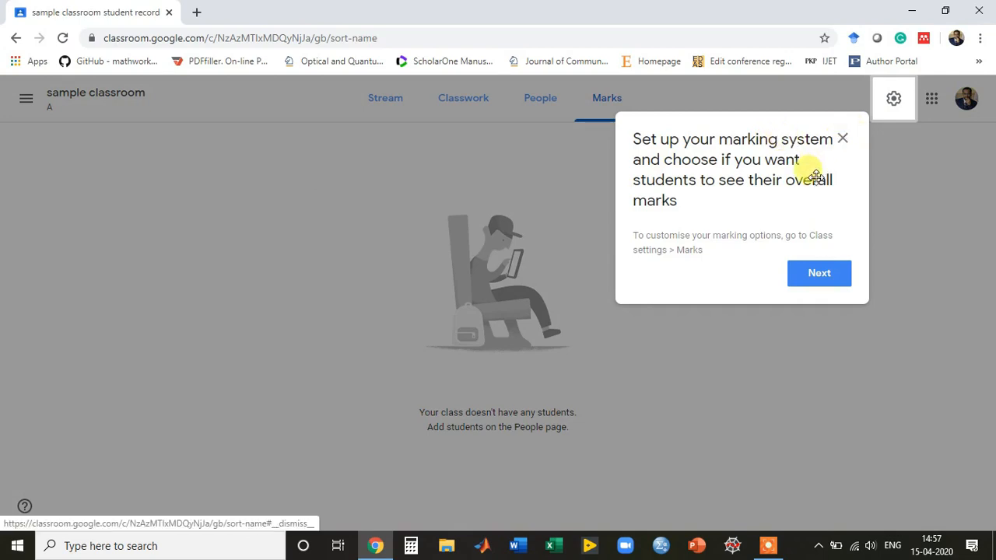
pyautogui.click(842, 141)
# Try Total points calculation with Show overall mark on, then discard these class settings changes.
pyautogui.click(891, 103)
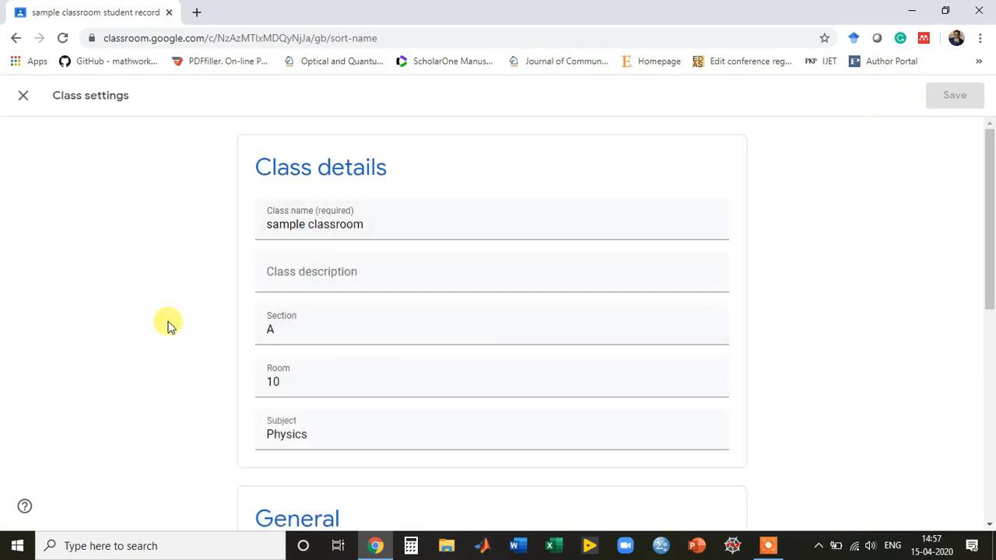
pyautogui.moveTo(987, 169); pyautogui.dragTo(986, 336)
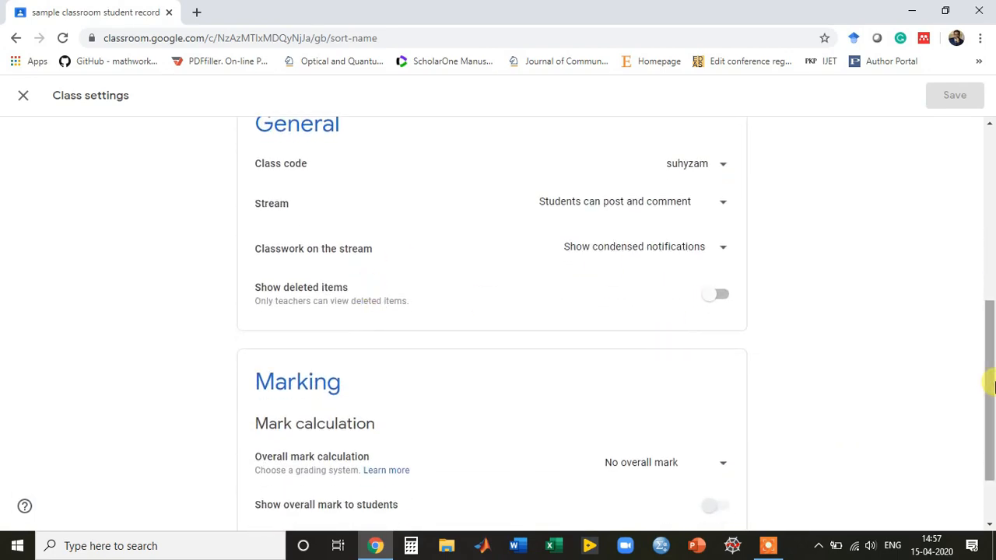
pyautogui.moveTo(988, 373); pyautogui.dragTo(989, 440)
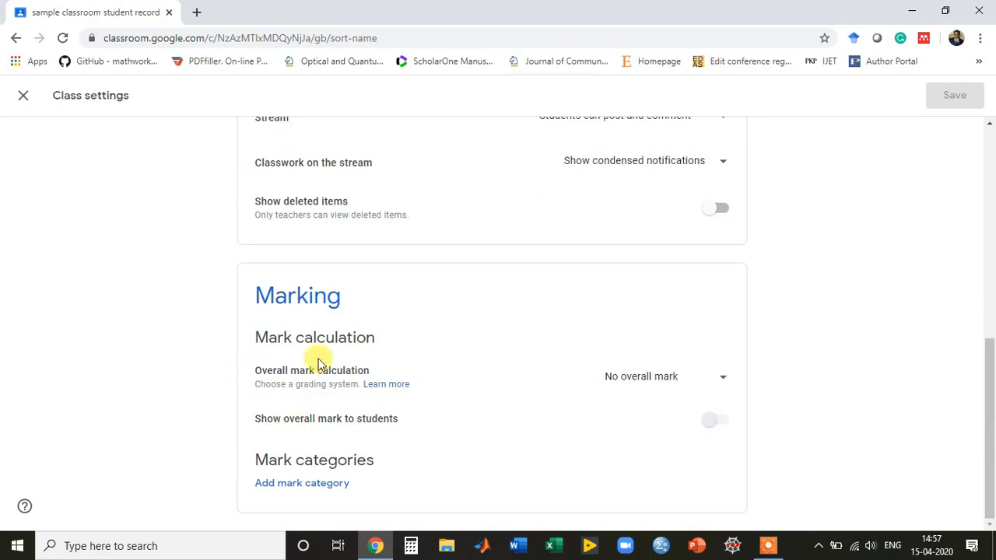
pyautogui.click(711, 377)
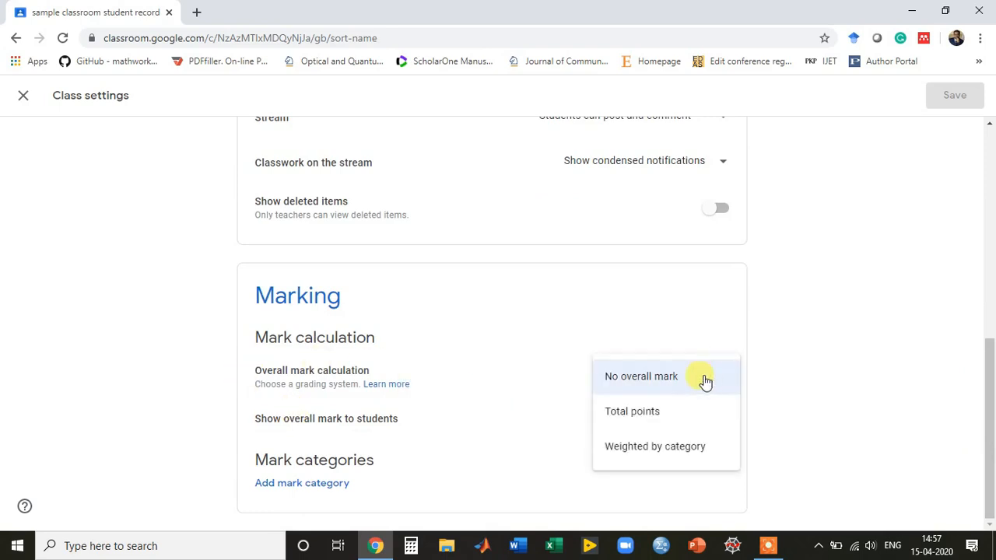
pyautogui.click(638, 424)
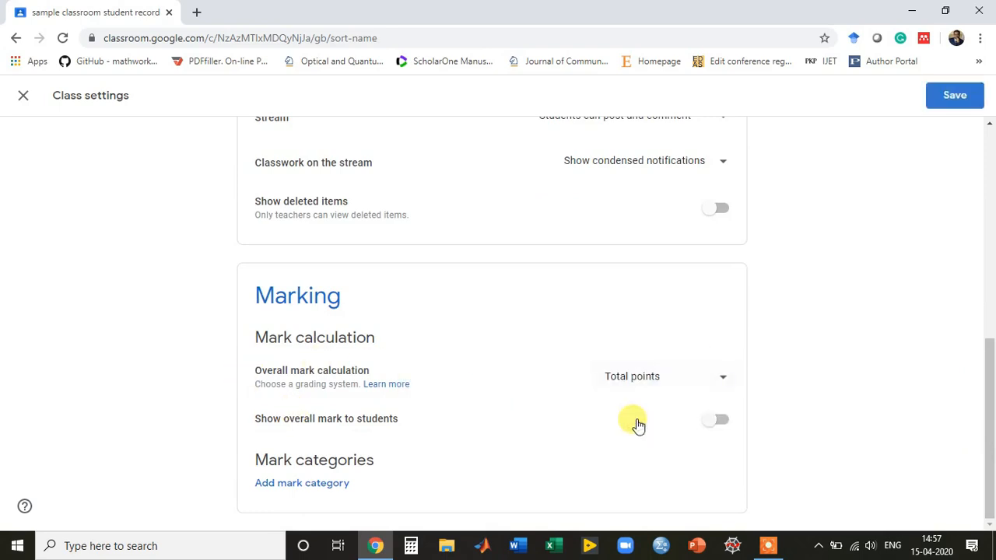
pyautogui.click(723, 423)
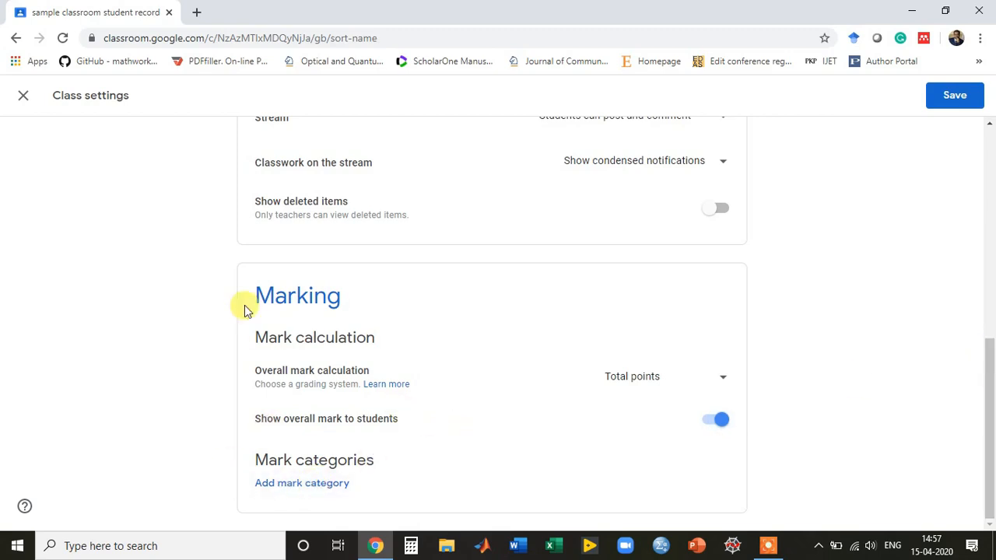
pyautogui.click(23, 96)
pyautogui.click(570, 336)
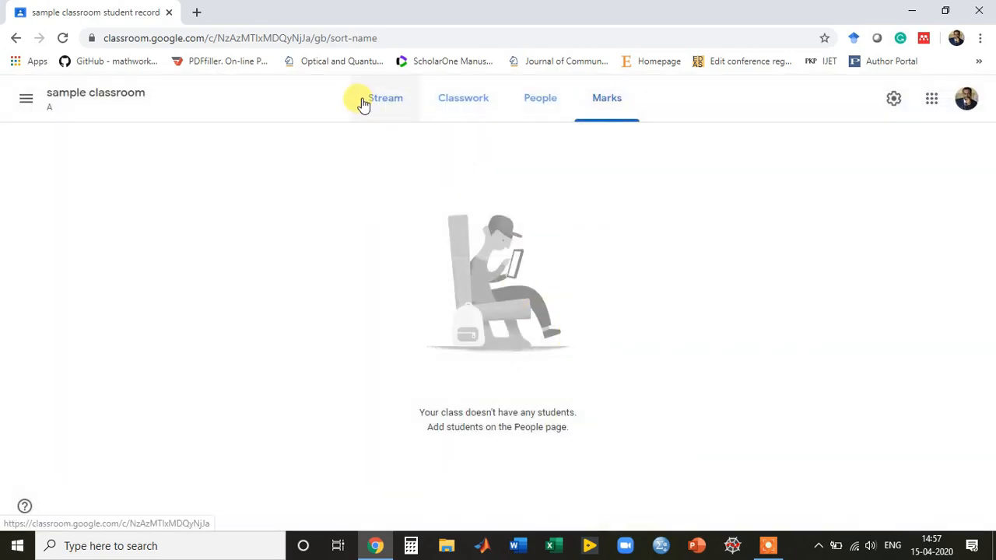
# View the class Stream, then switch to the other account's empty Classes tab.
pyautogui.click(380, 103)
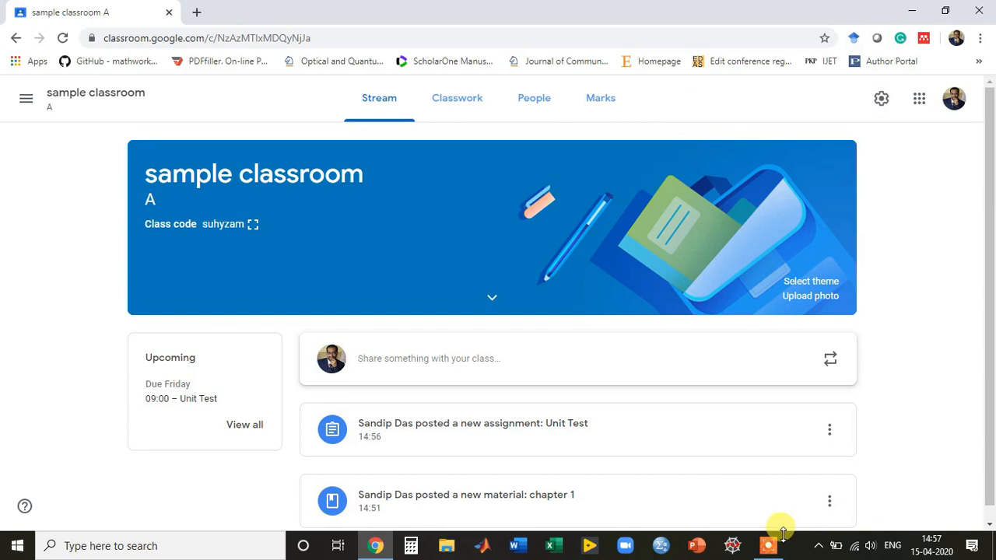
pyautogui.moveTo(772, 549)
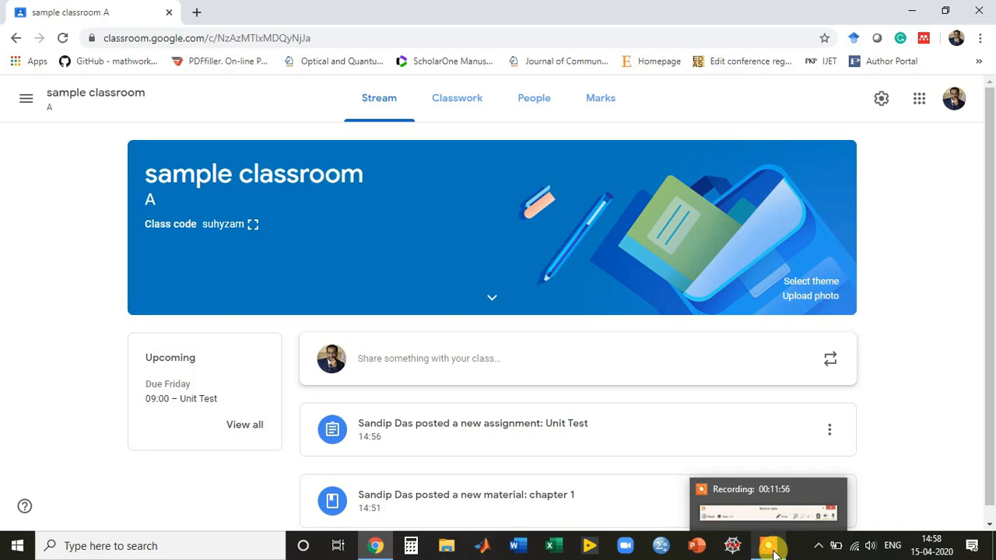
pyautogui.click(772, 548)
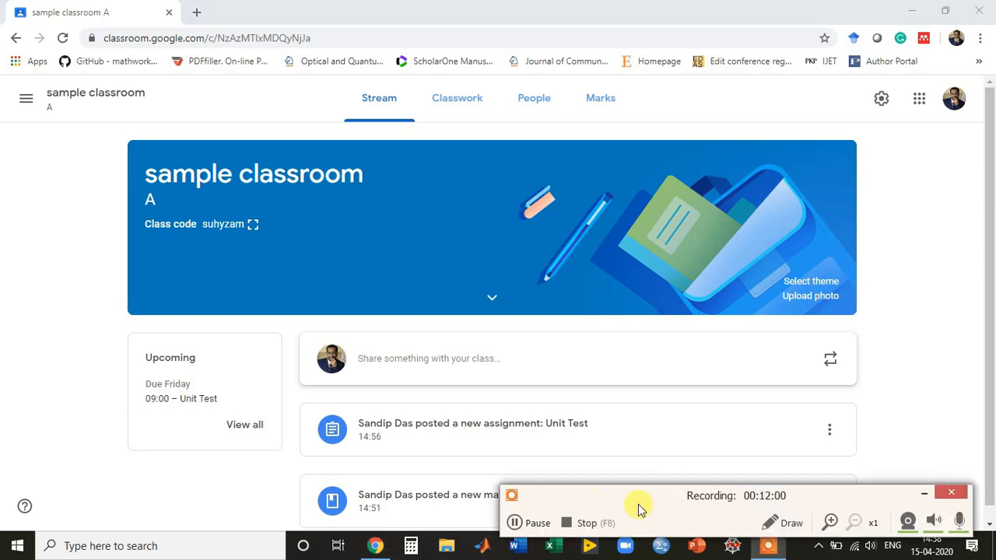
pyautogui.click(513, 523)
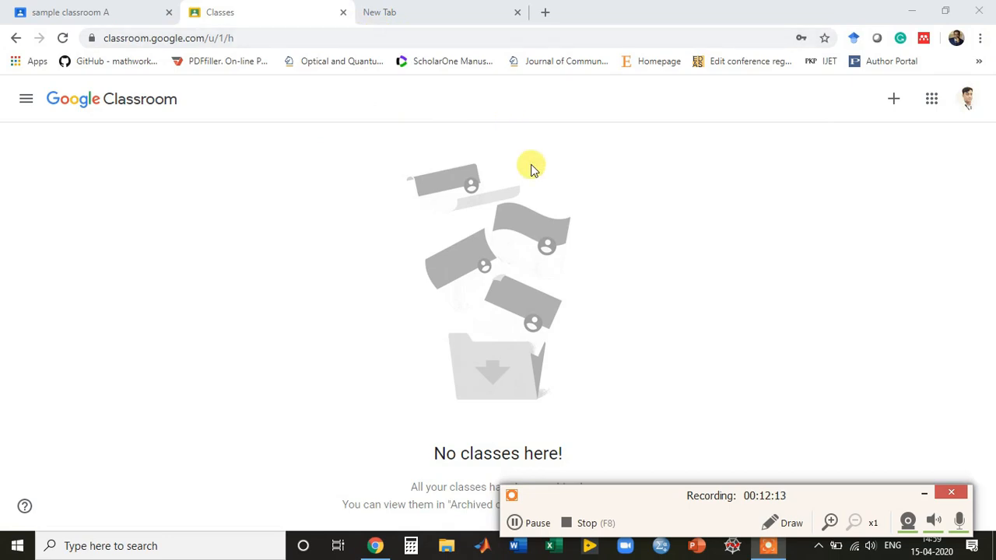
# Use Join class with the pasted teacher's class code to join sample classroom A.
pyautogui.click(890, 105)
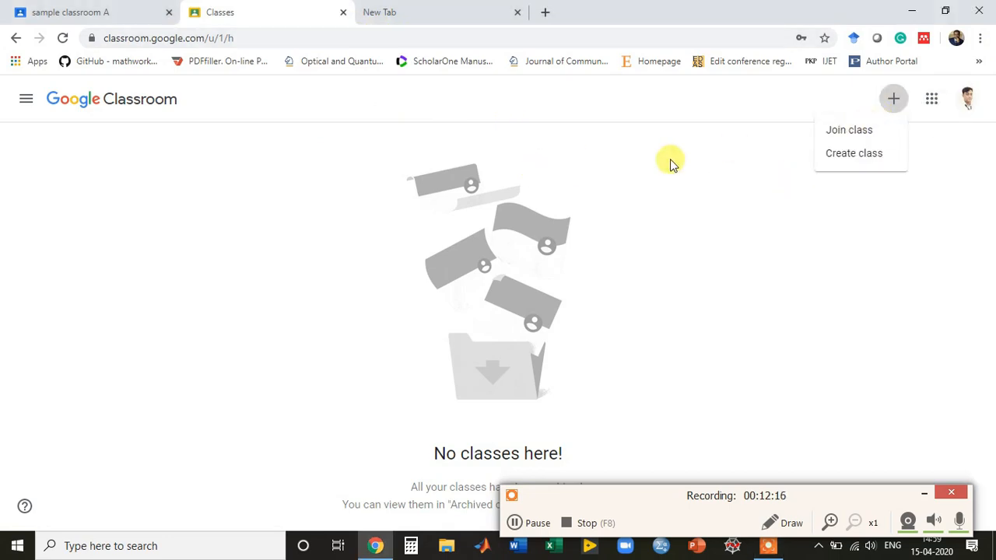
pyautogui.click(604, 182)
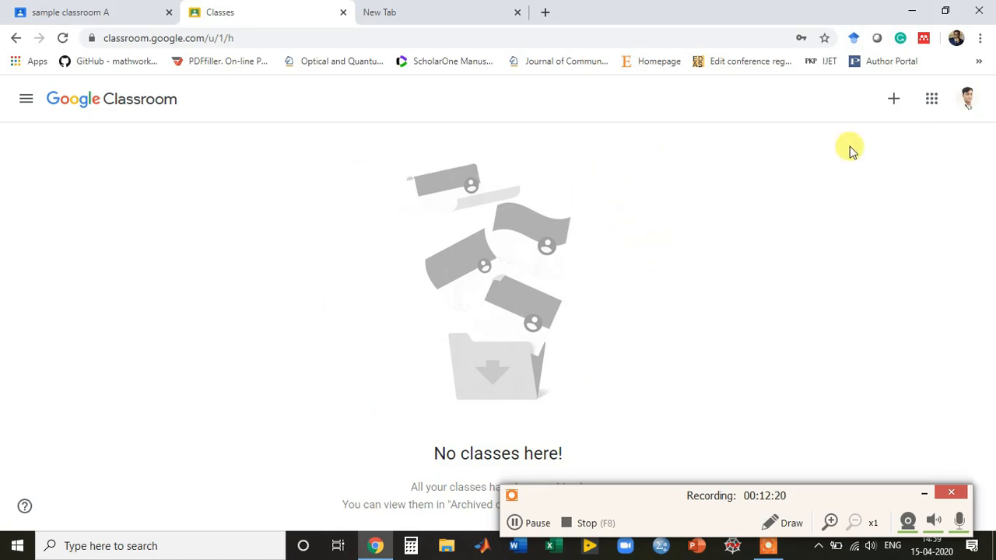
pyautogui.click(893, 104)
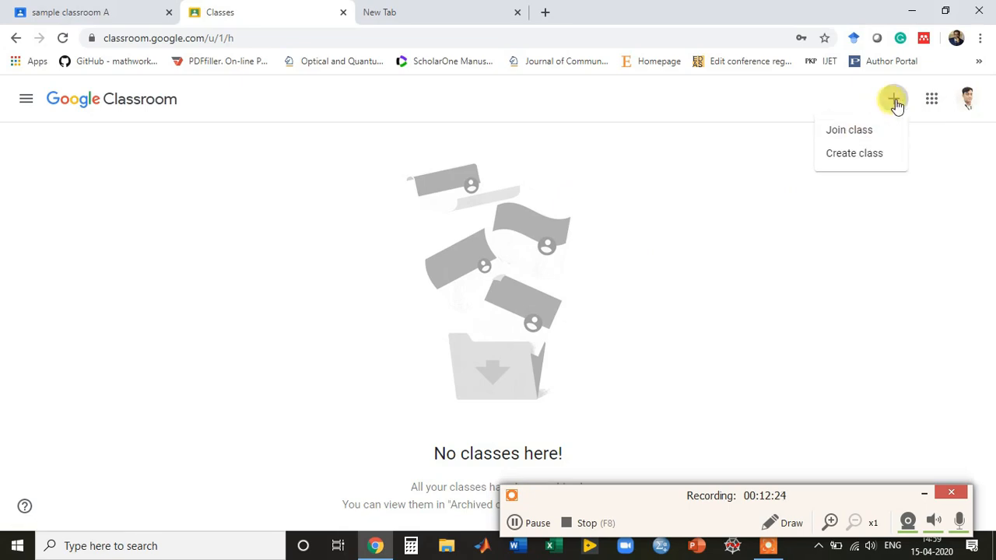
pyautogui.click(860, 132)
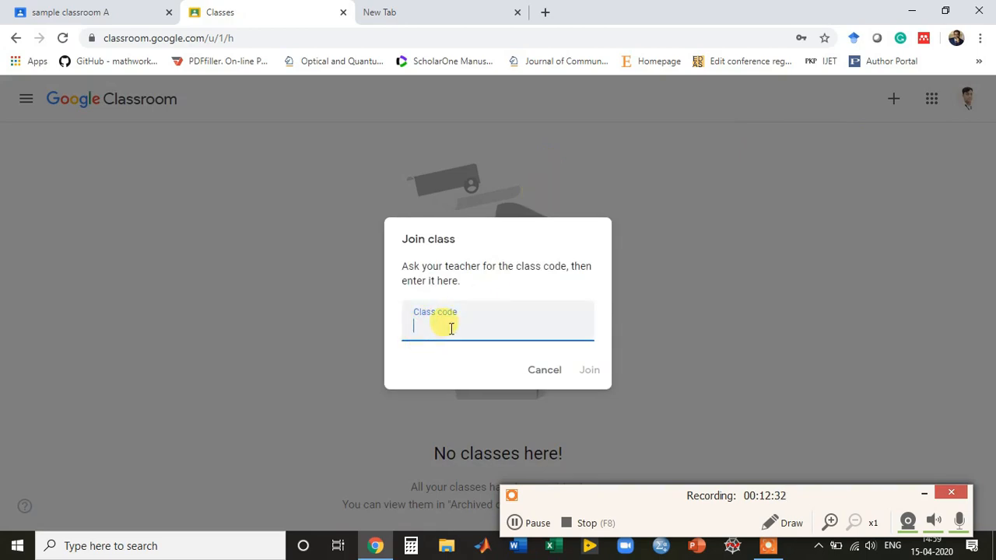
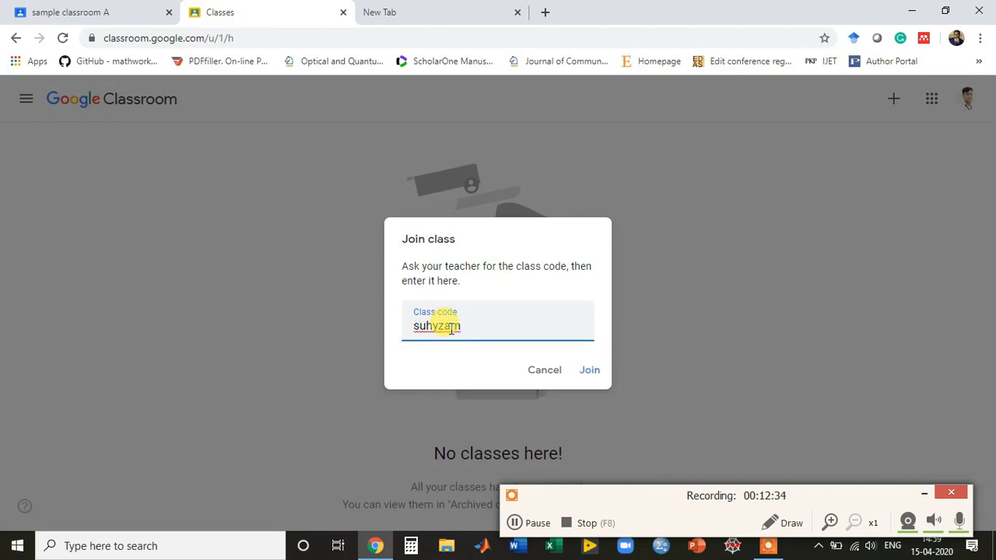
pyautogui.click(586, 374)
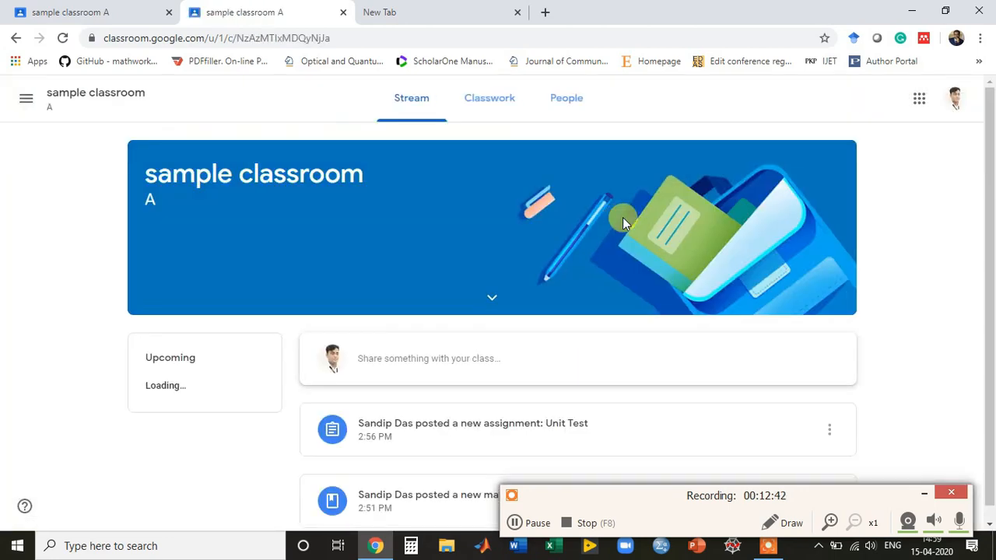
# Open the 'chapter 1' material post from the Stream to see its Flowchart.pdf attachment.
pyautogui.moveTo(988, 124); pyautogui.dragTo(988, 170)
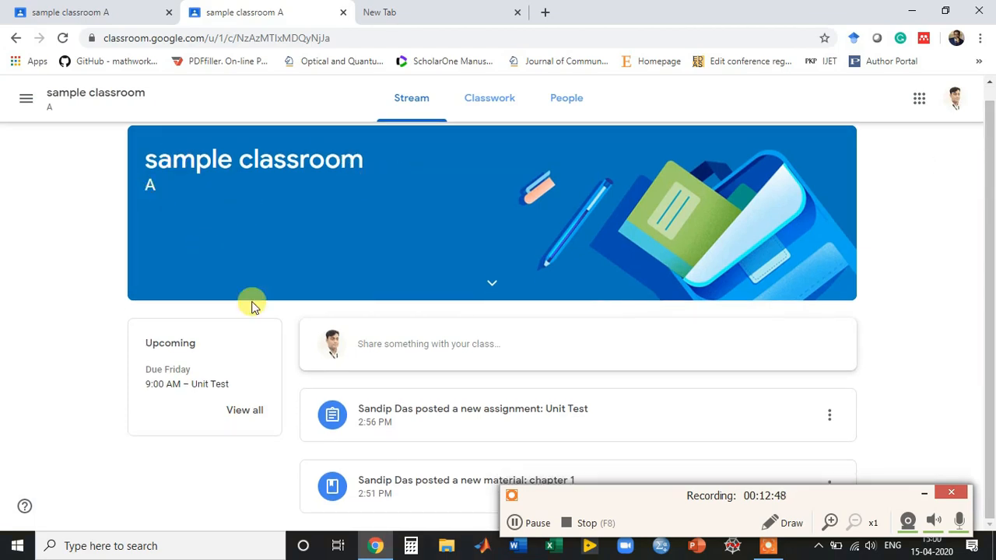
pyautogui.click(921, 494)
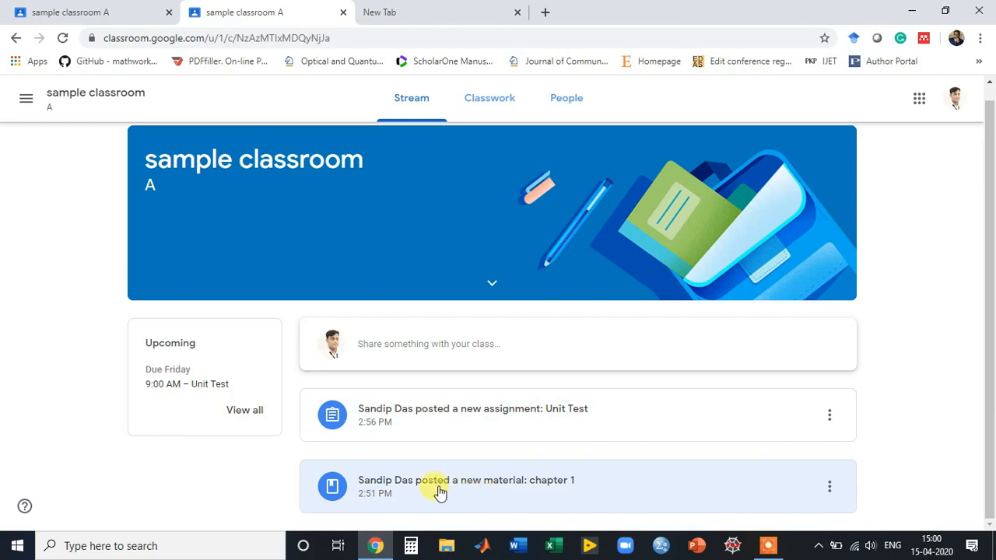
pyautogui.click(439, 487)
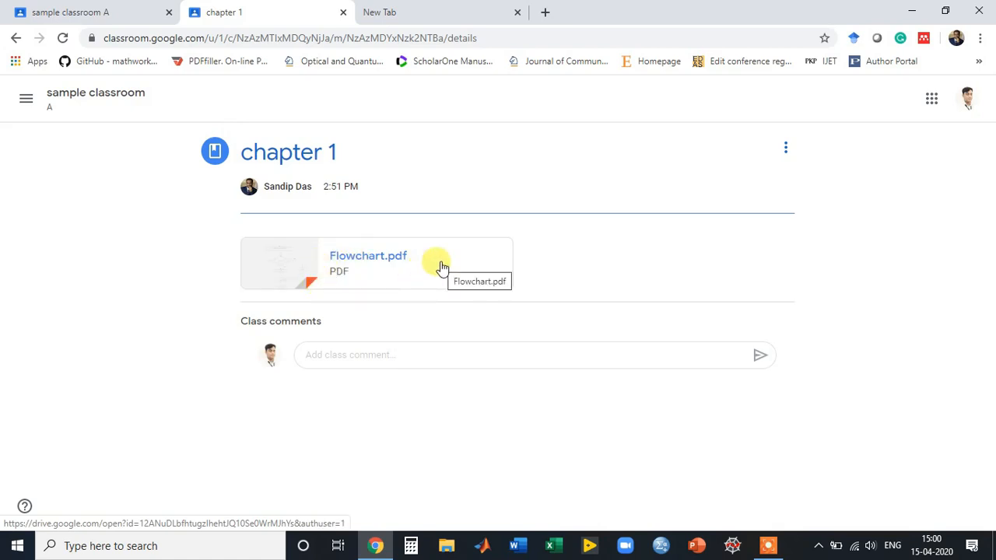
# Write and send the class comment 'Please explain the fifth table' under chapter 1.
pyautogui.click(349, 355)
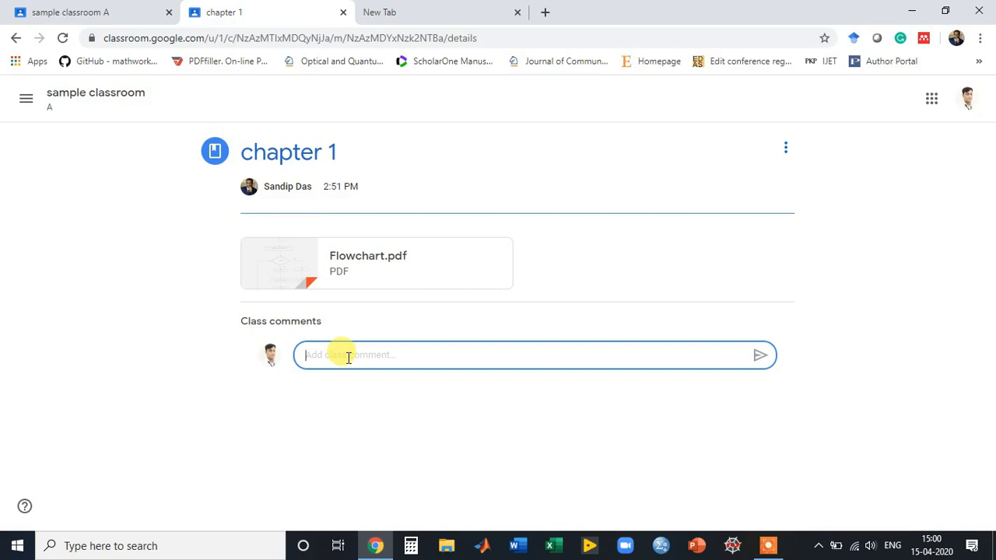
pyautogui.write('Please explain the fifth table')
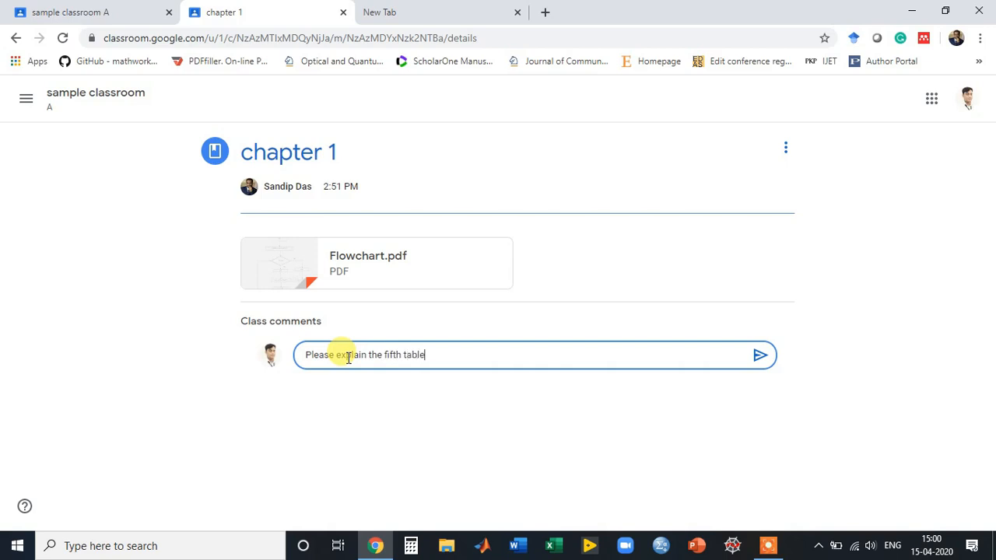
pyautogui.hotkey('shift', 'Return')
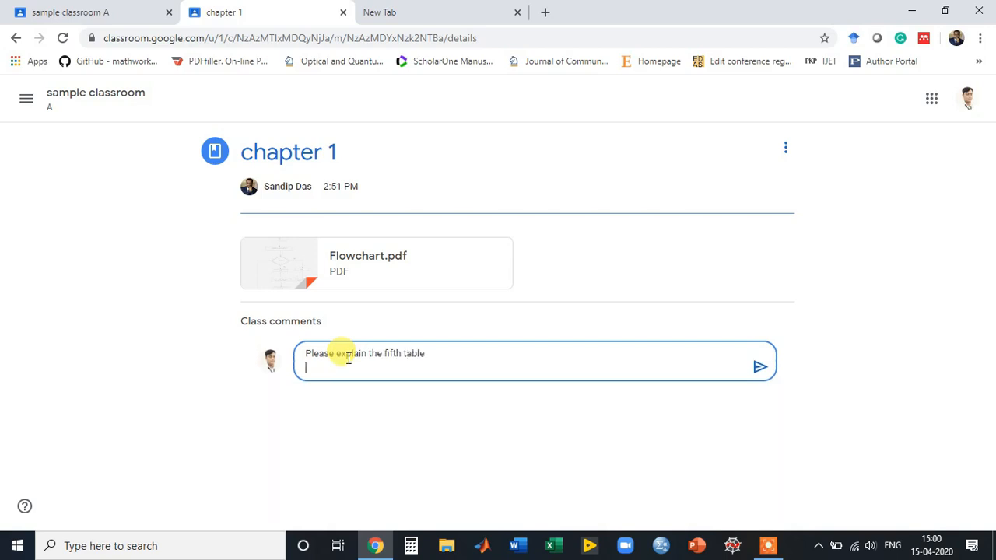
pyautogui.click(758, 367)
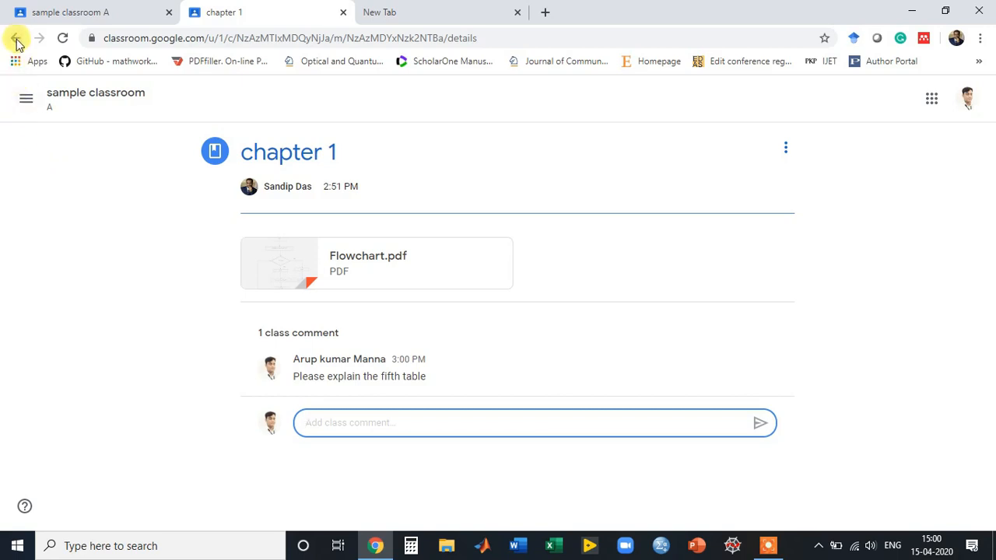
# Go back to the sample classroom Stream and see chapter 1 now has 1 class comment.
pyautogui.click(76, 103)
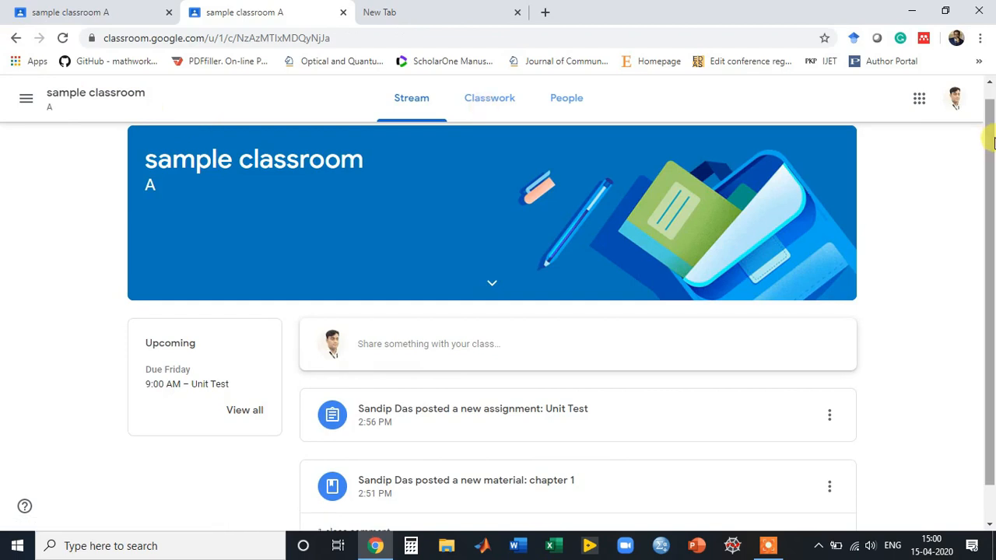
pyautogui.moveTo(993, 142); pyautogui.dragTo(989, 207)
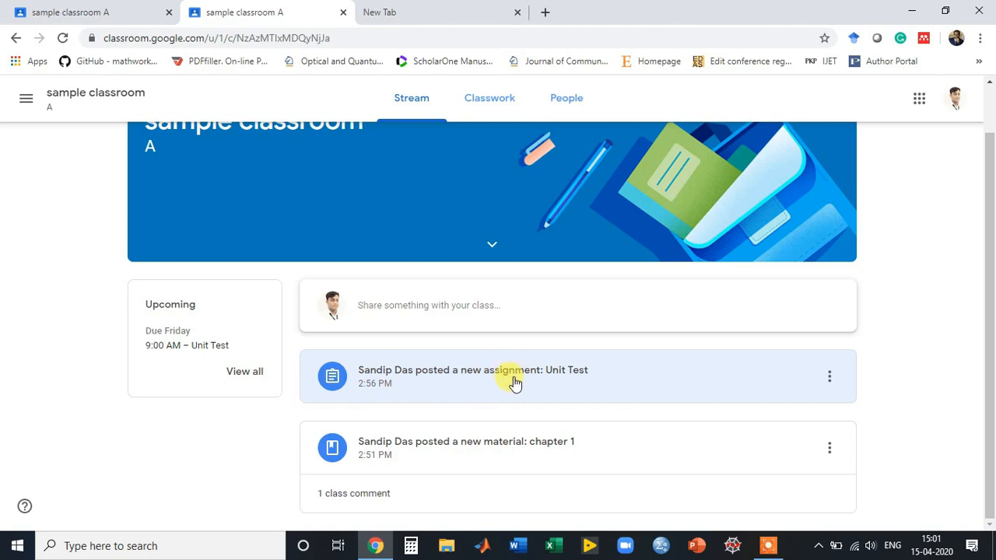
# Open the Unit Test assignment and dismiss the Turn it in tip.
pyautogui.click(445, 378)
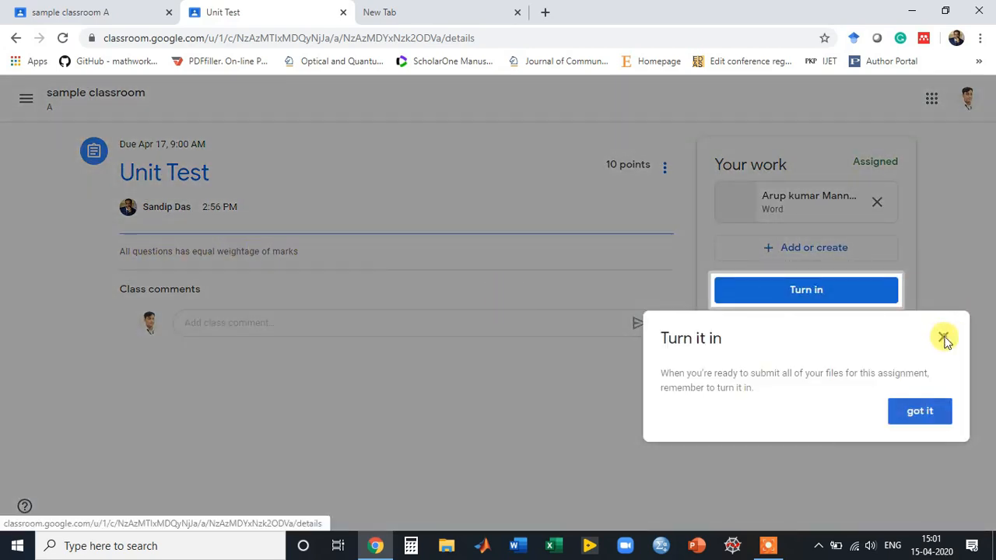
pyautogui.click(943, 337)
pyautogui.click(244, 320)
pyautogui.click(189, 252)
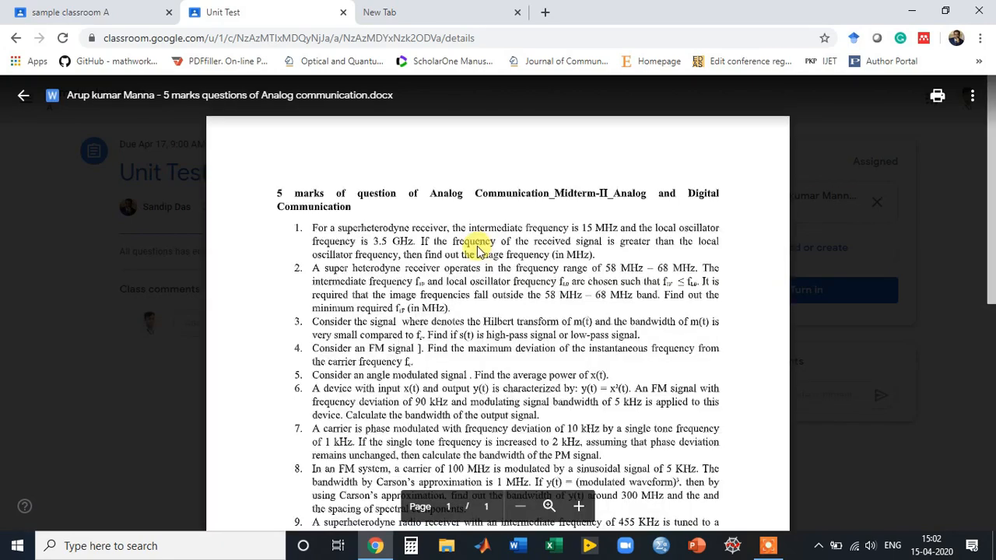
# Close the full-screen preview of the student's Word copy of the questions.
pyautogui.scroll(-5, 477, 248)
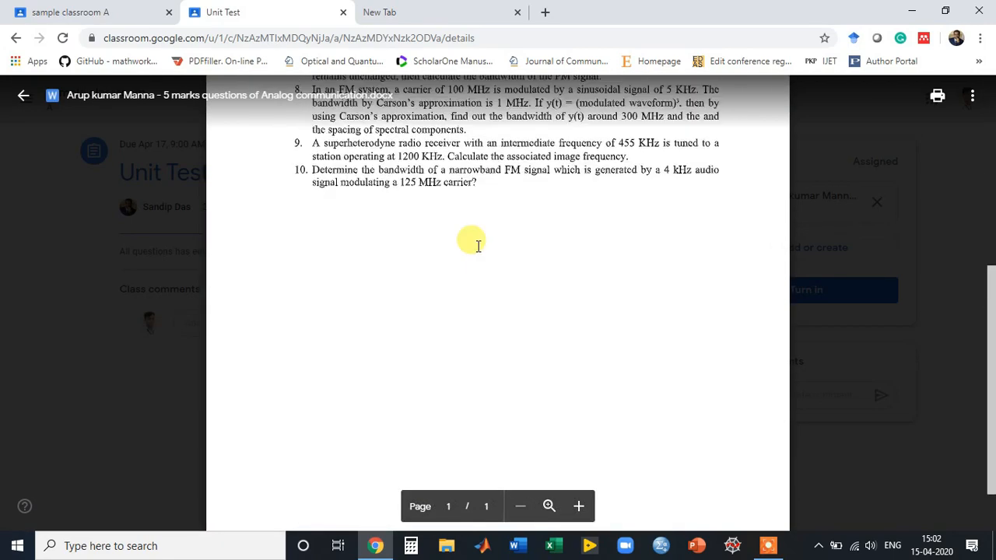
pyautogui.scroll(5, 477, 246)
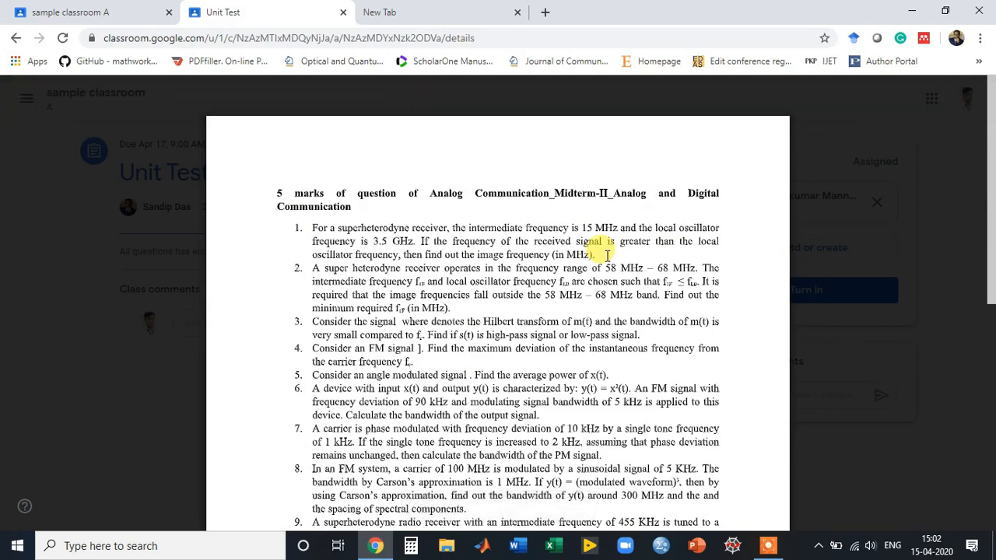
pyautogui.click(795, 248)
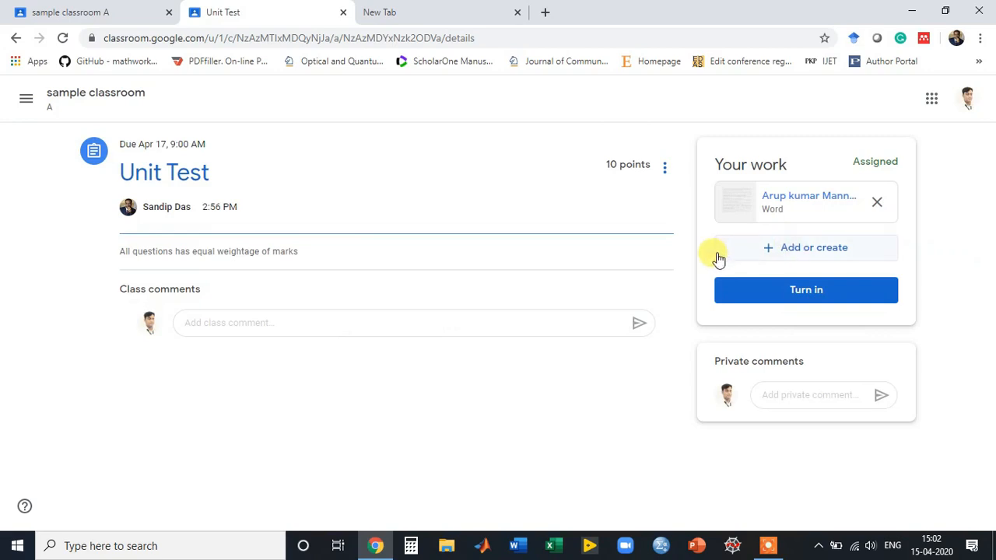
# Upload ao-57-32-9584.txt from the device via Add or create > File, then begin turning in.
pyautogui.click(768, 247)
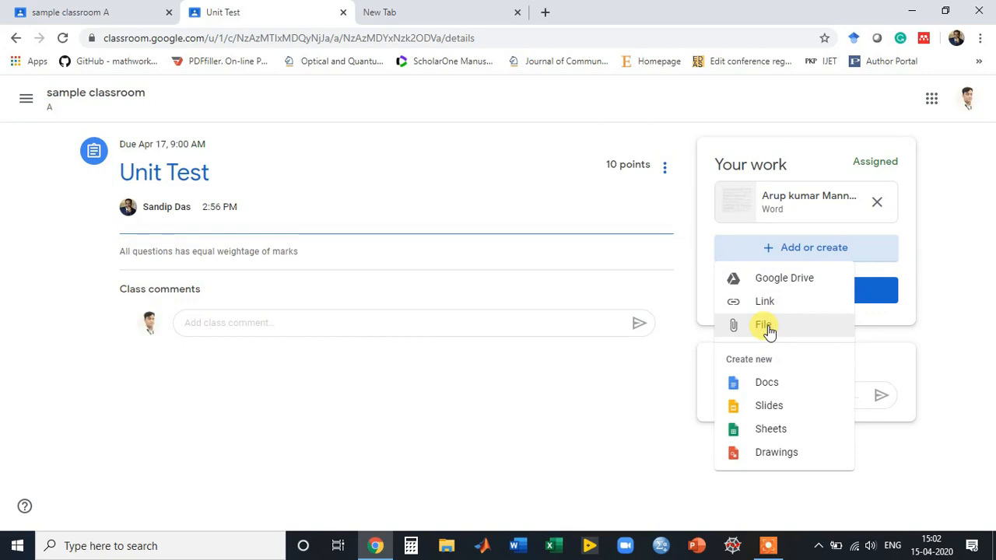
pyautogui.click(766, 326)
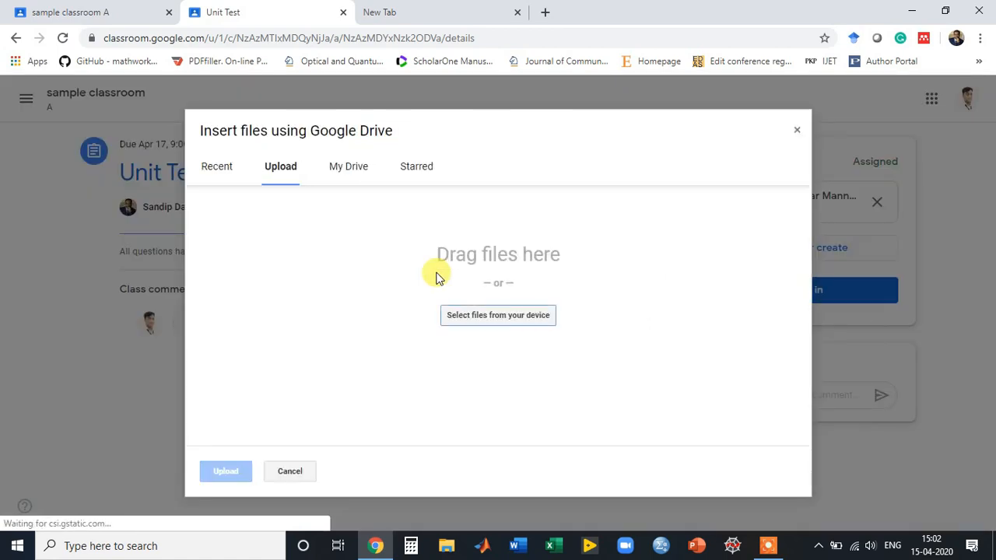
pyautogui.click(797, 131)
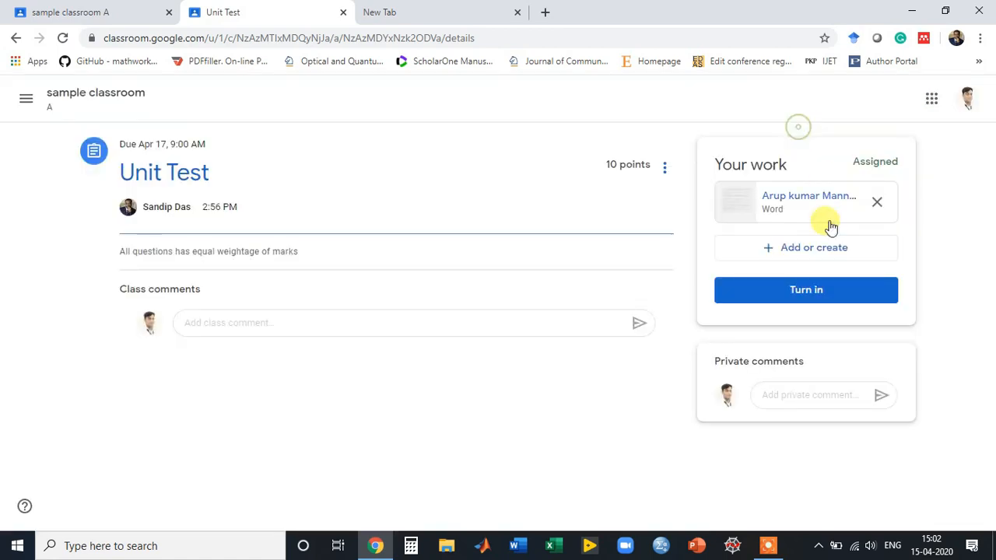
pyautogui.click(782, 255)
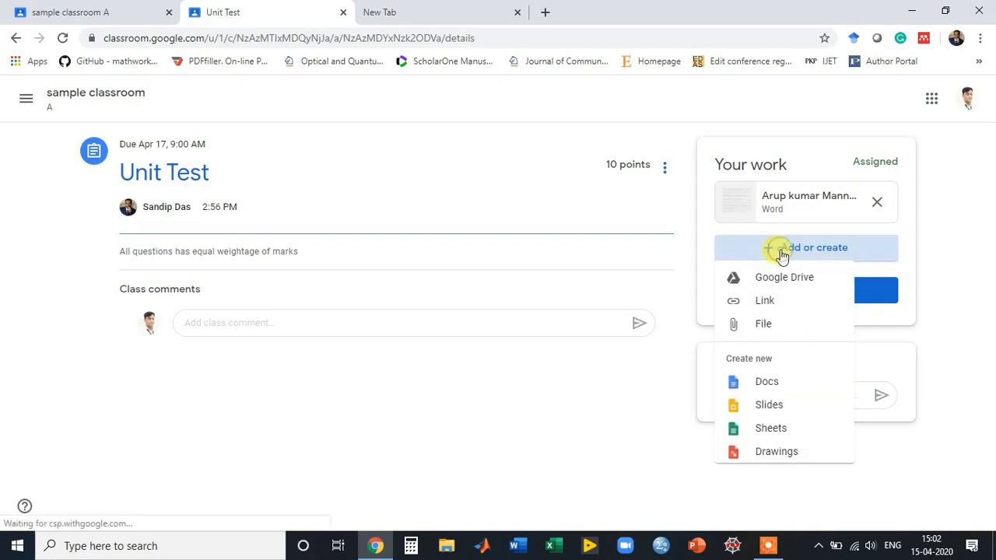
pyautogui.click(763, 328)
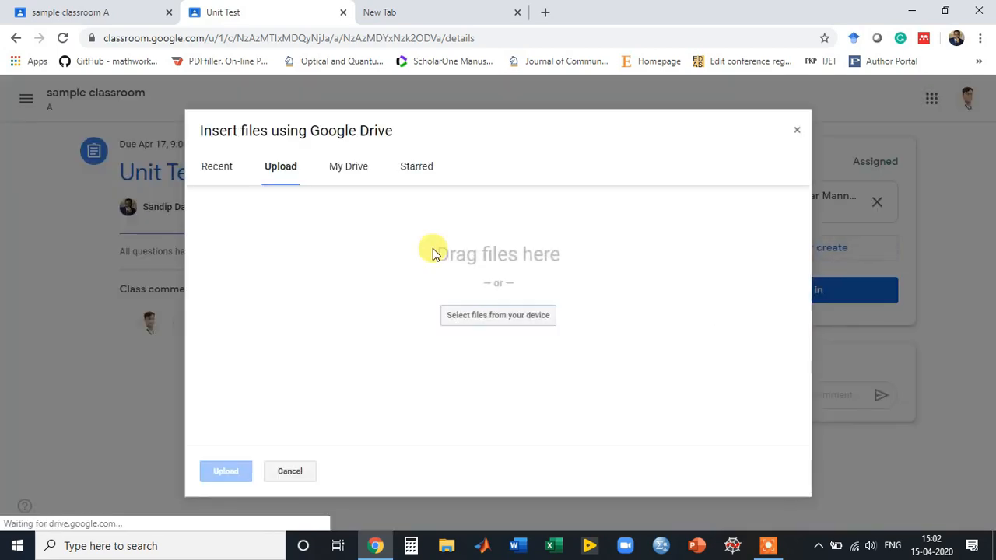
pyautogui.click(480, 319)
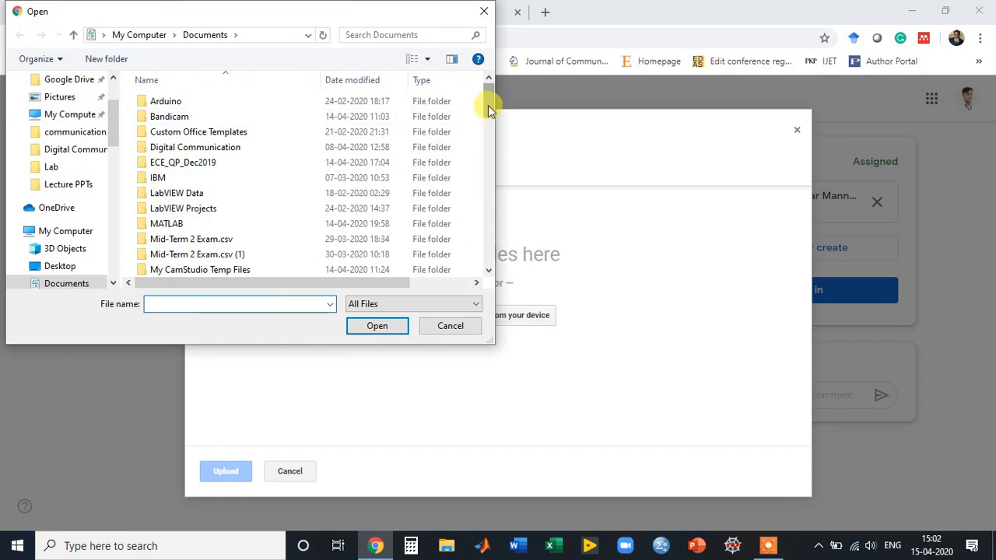
pyautogui.moveTo(489, 104); pyautogui.dragTo(490, 159)
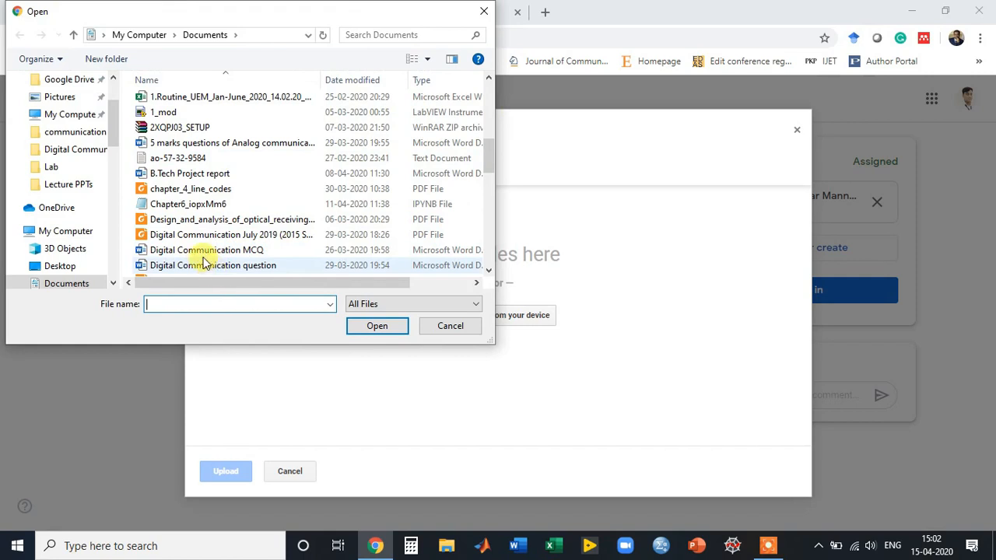
pyautogui.click(198, 159)
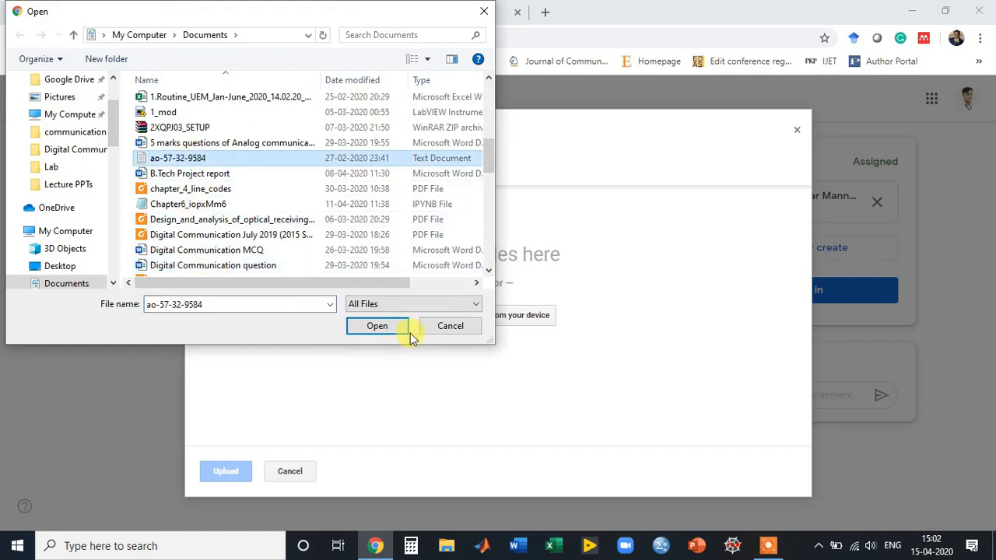
pyautogui.click(378, 327)
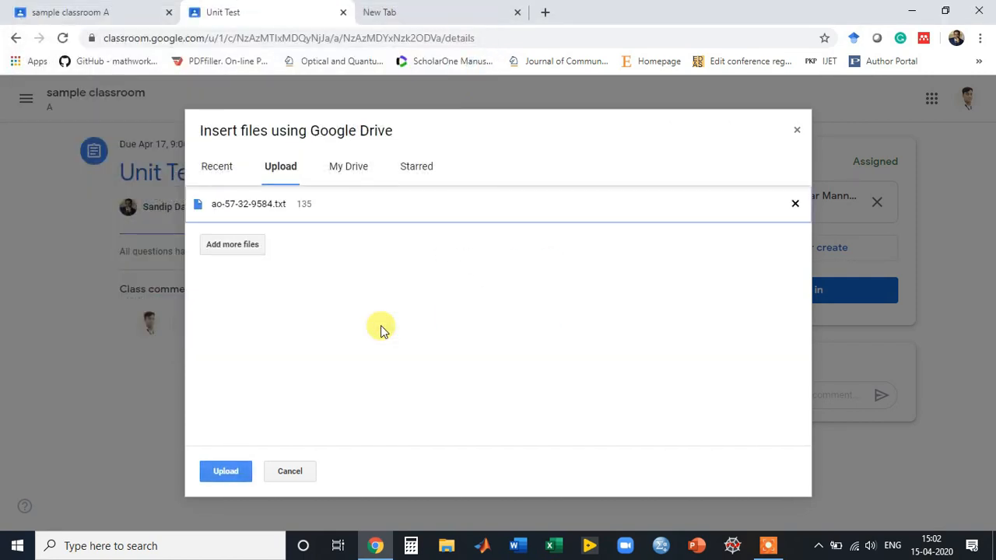
pyautogui.click(223, 471)
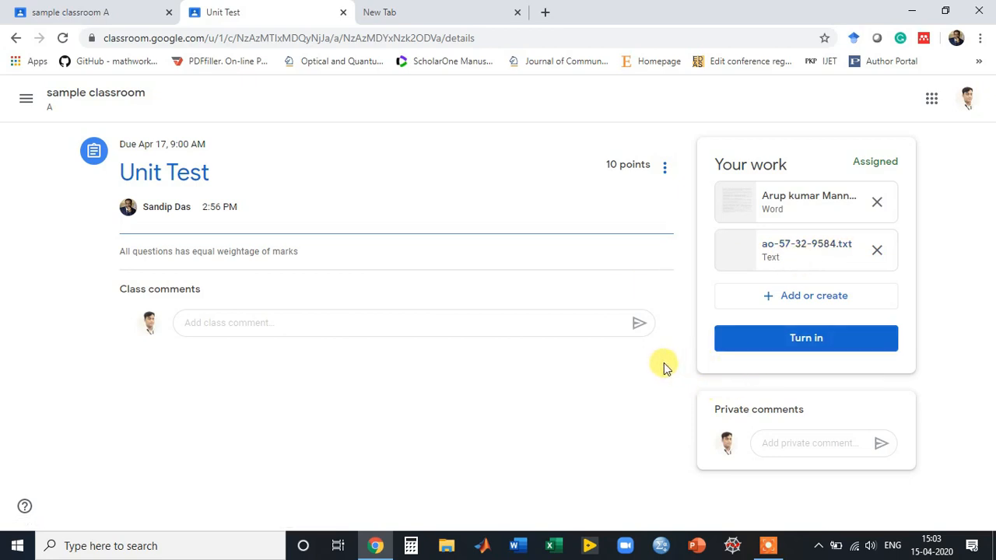
pyautogui.click(794, 342)
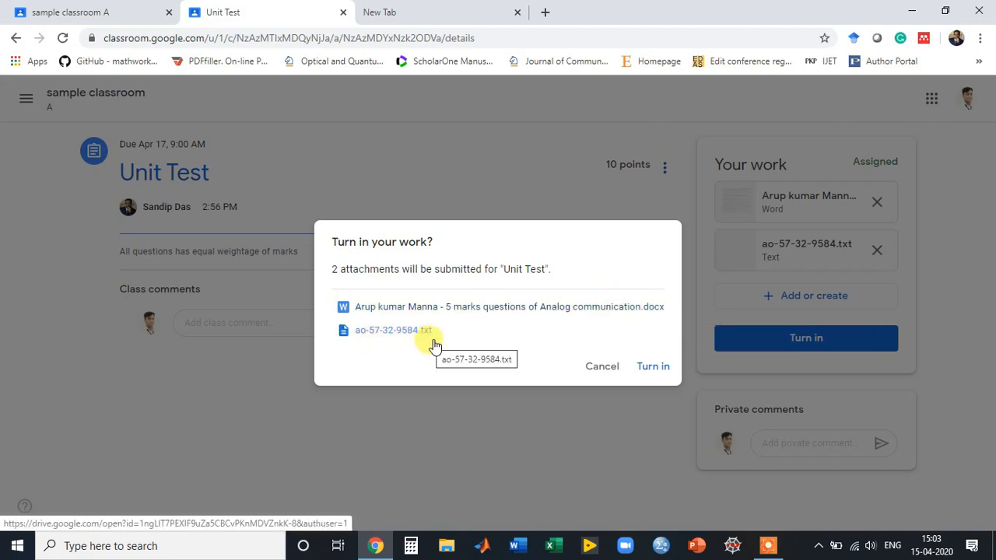
# Confirm Turn in for the Unit Test with the Word copy and ao-57-32-9584.txt.
pyautogui.click(652, 372)
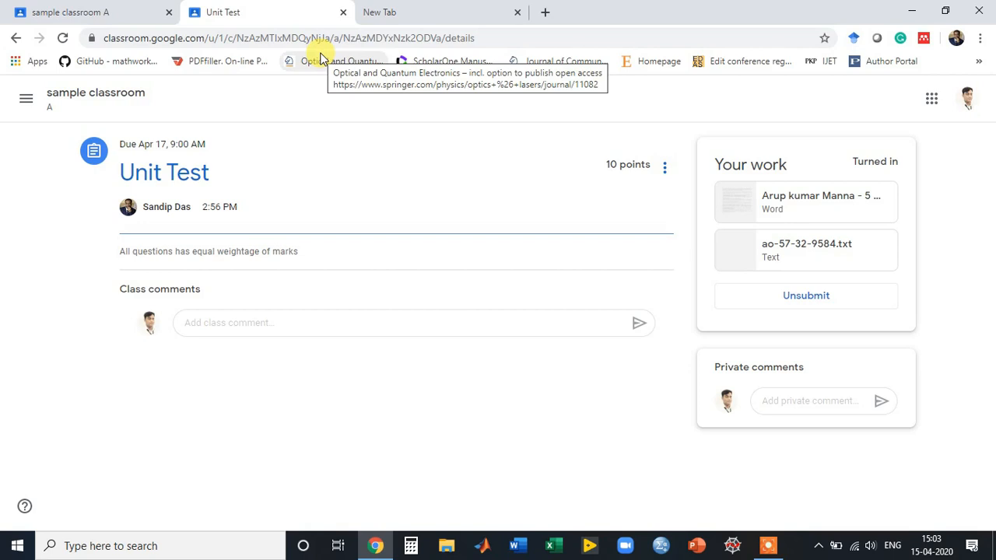
# In sample classroom A's Classwork, glance at chapter 1's comments, then expand Unit Test.
pyautogui.click(86, 16)
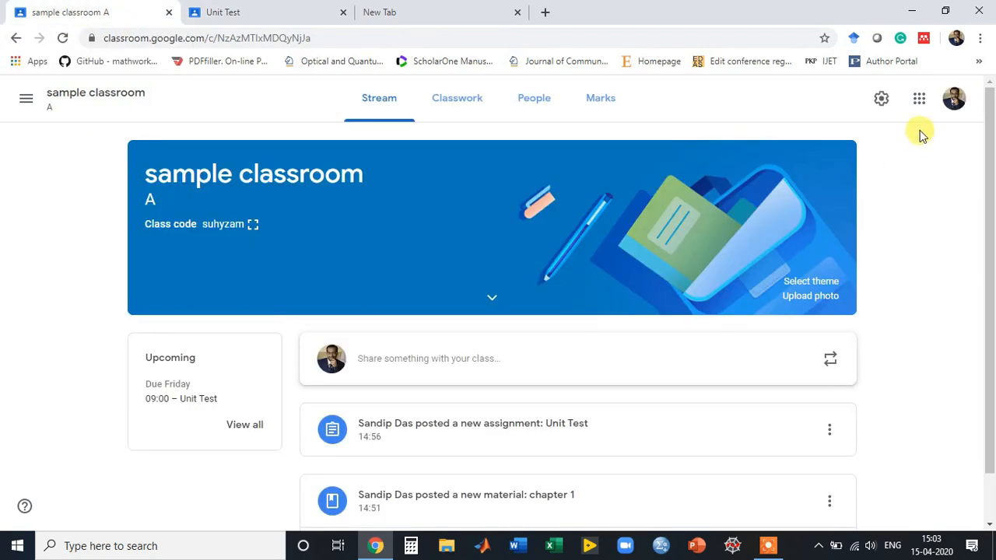
pyautogui.moveTo(992, 158)
pyautogui.mouseDown()
pyautogui.moveTo(987, 205)
pyautogui.moveTo(990, 151)
pyautogui.mouseUp()
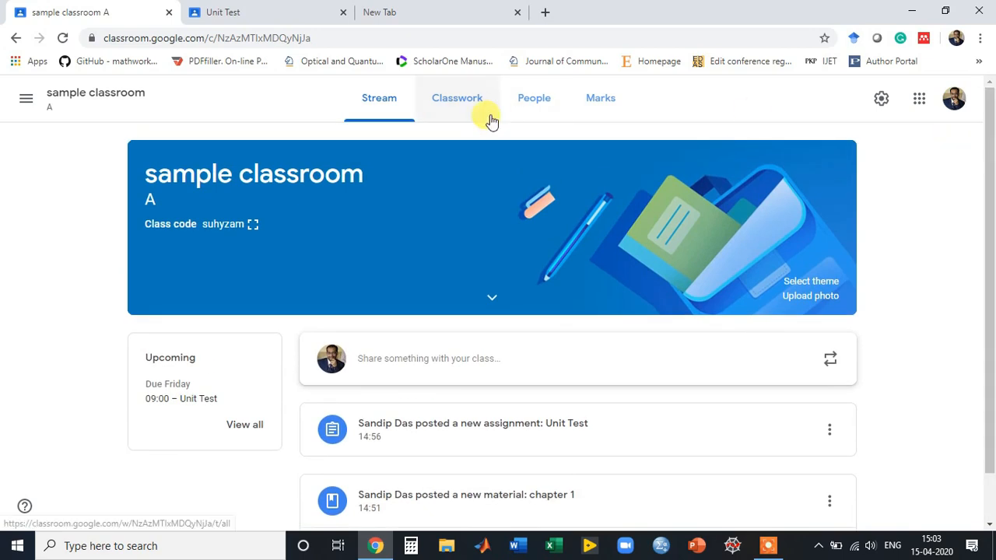
pyautogui.click(460, 105)
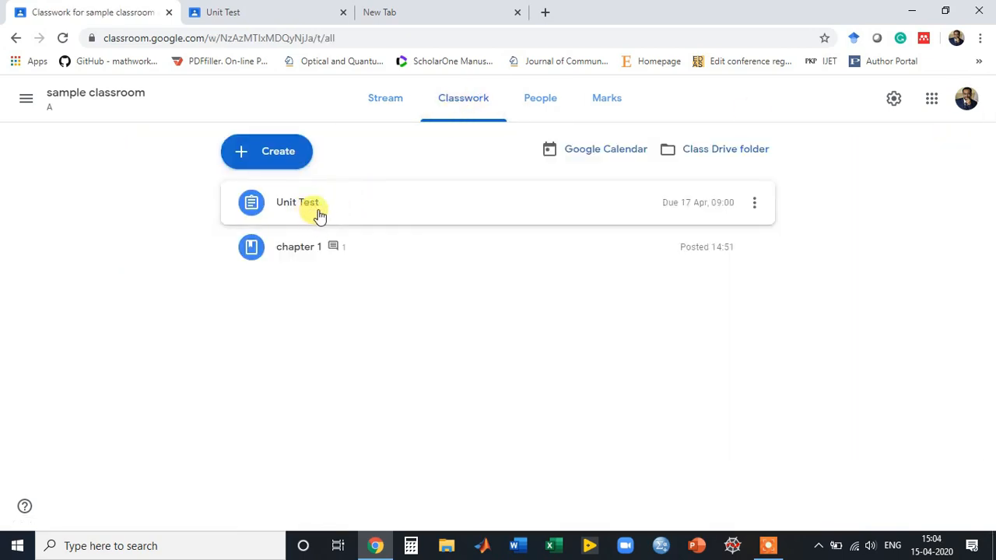
pyautogui.click(340, 256)
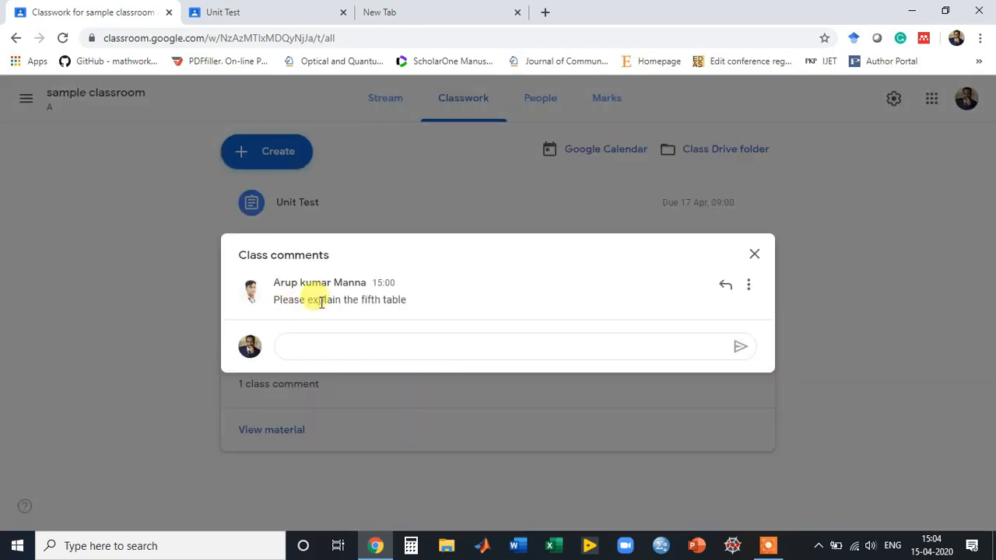
pyautogui.click(754, 257)
pyautogui.click(354, 211)
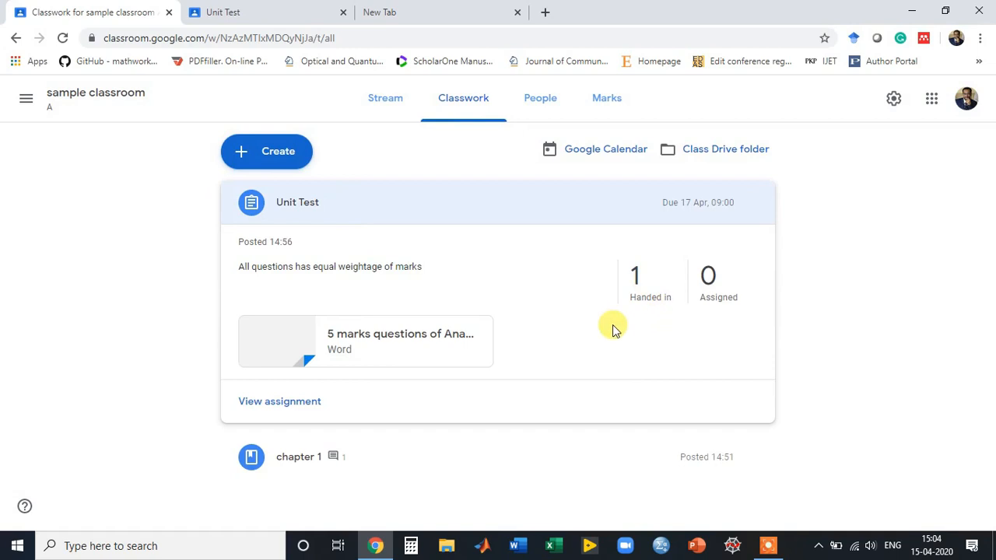
# Open Unit Test's student work and check the submissions Drive folder before closing it.
pyautogui.click(292, 404)
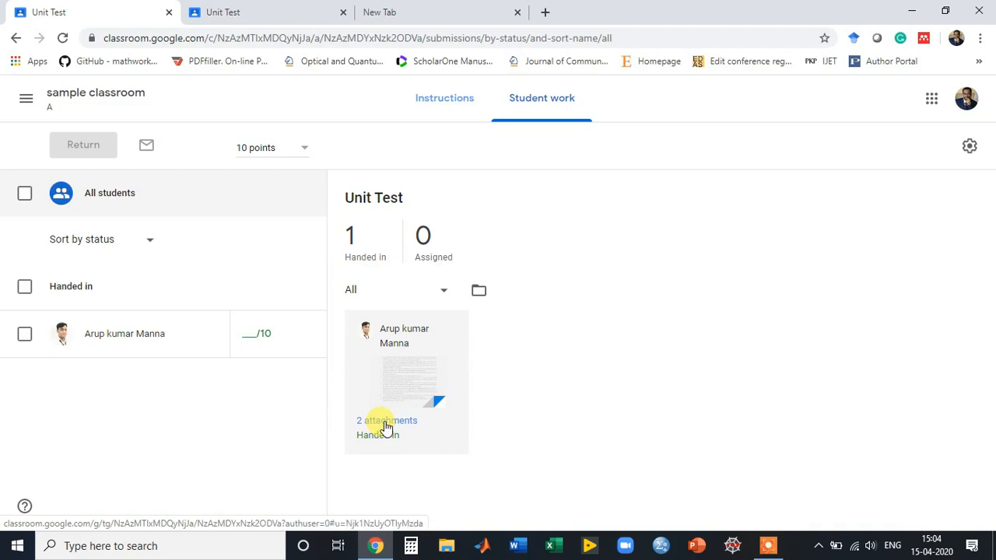
pyautogui.click(477, 294)
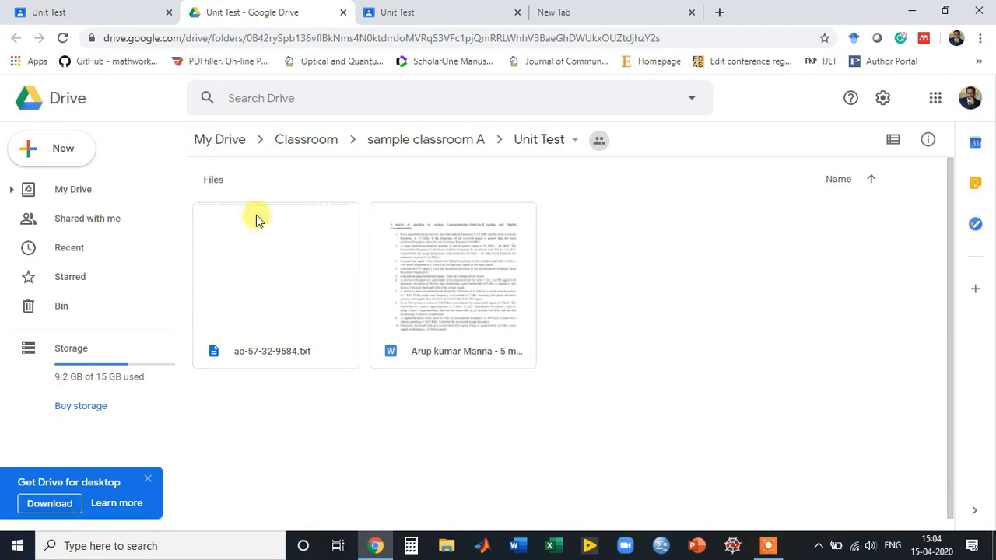
pyautogui.click(343, 12)
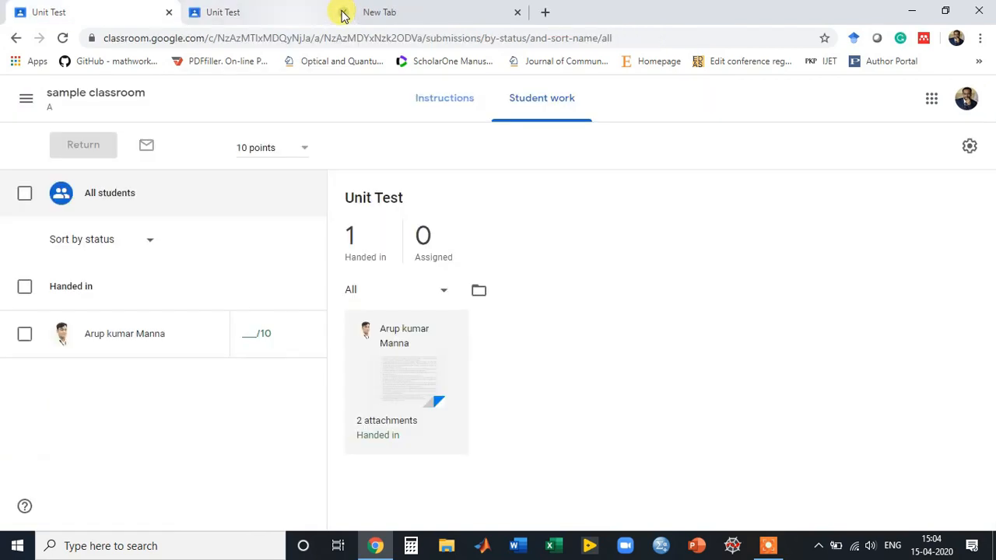
# Give the student's Unit Test a grade of 5 and confirm returning it.
pyautogui.click(249, 335)
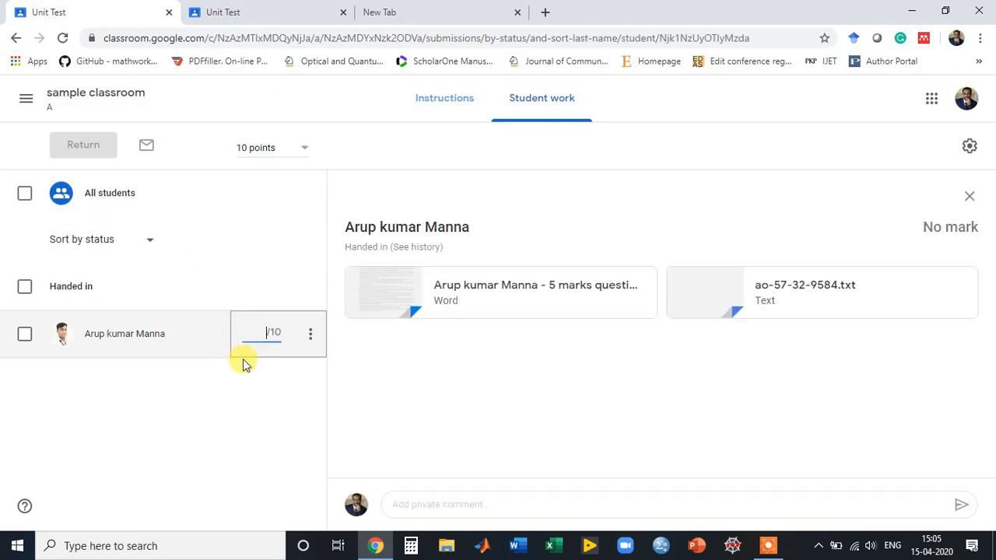
pyautogui.write('5')
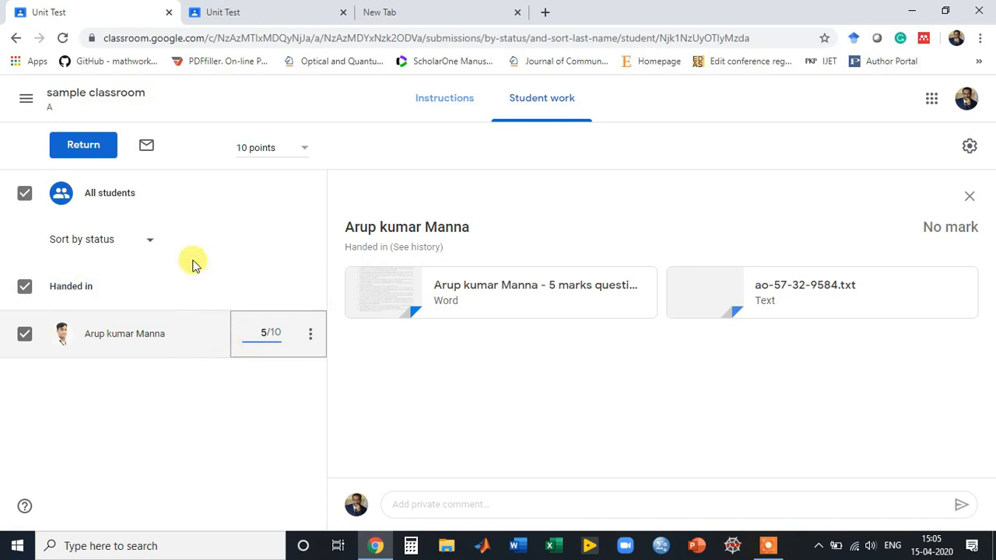
pyautogui.click(90, 147)
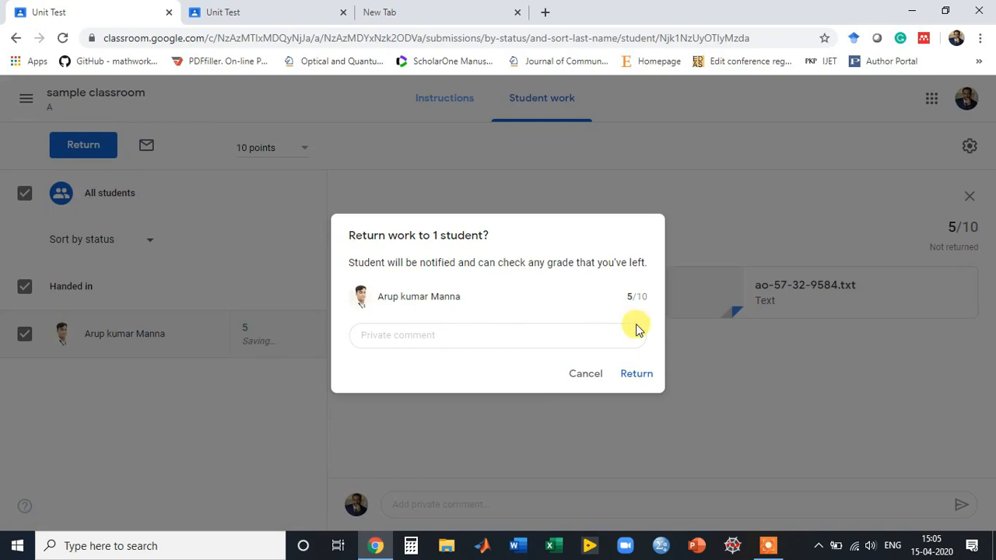
pyautogui.click(636, 374)
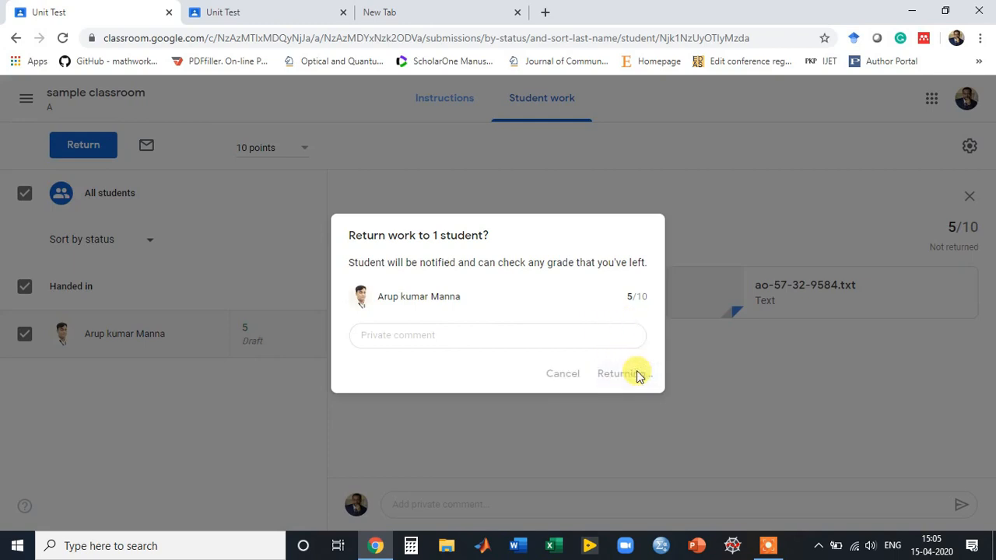